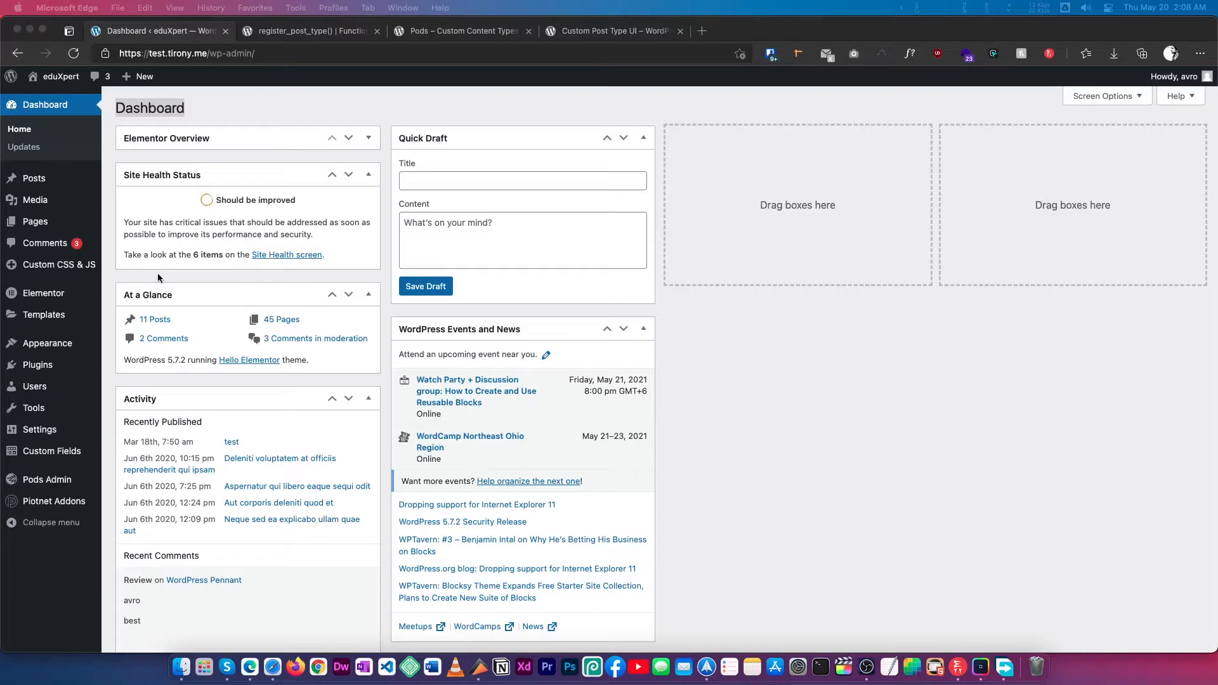
mouse_move(26, 178)
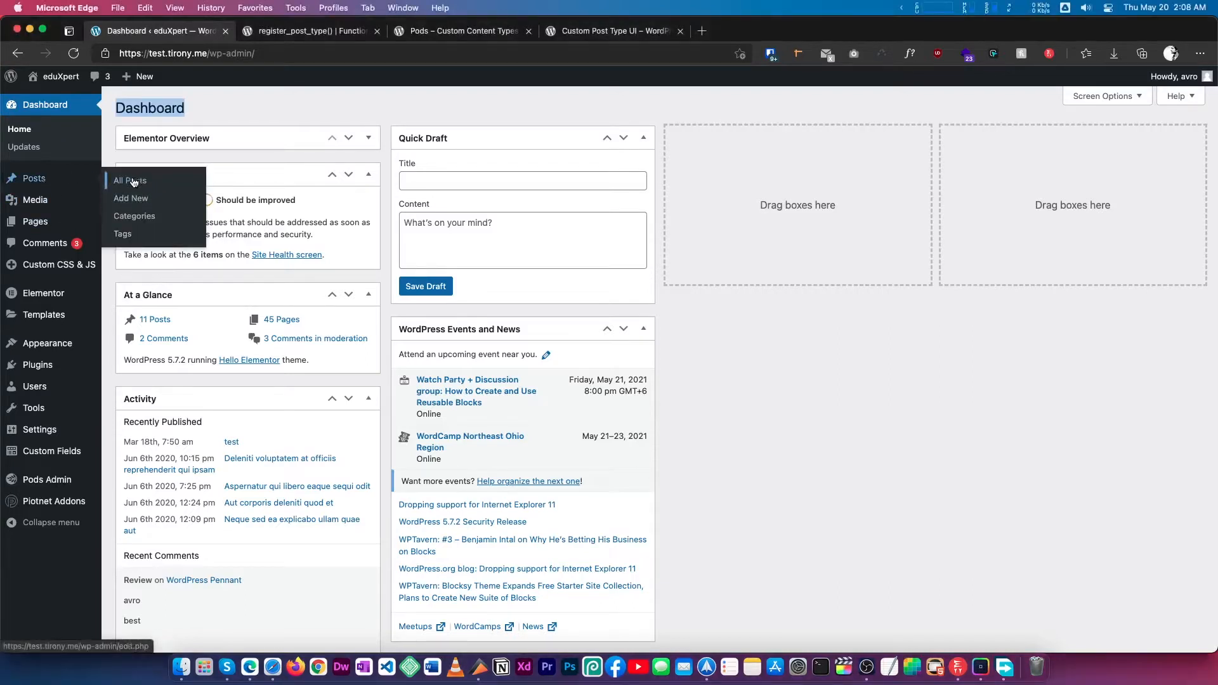
mouse_move(66, 223)
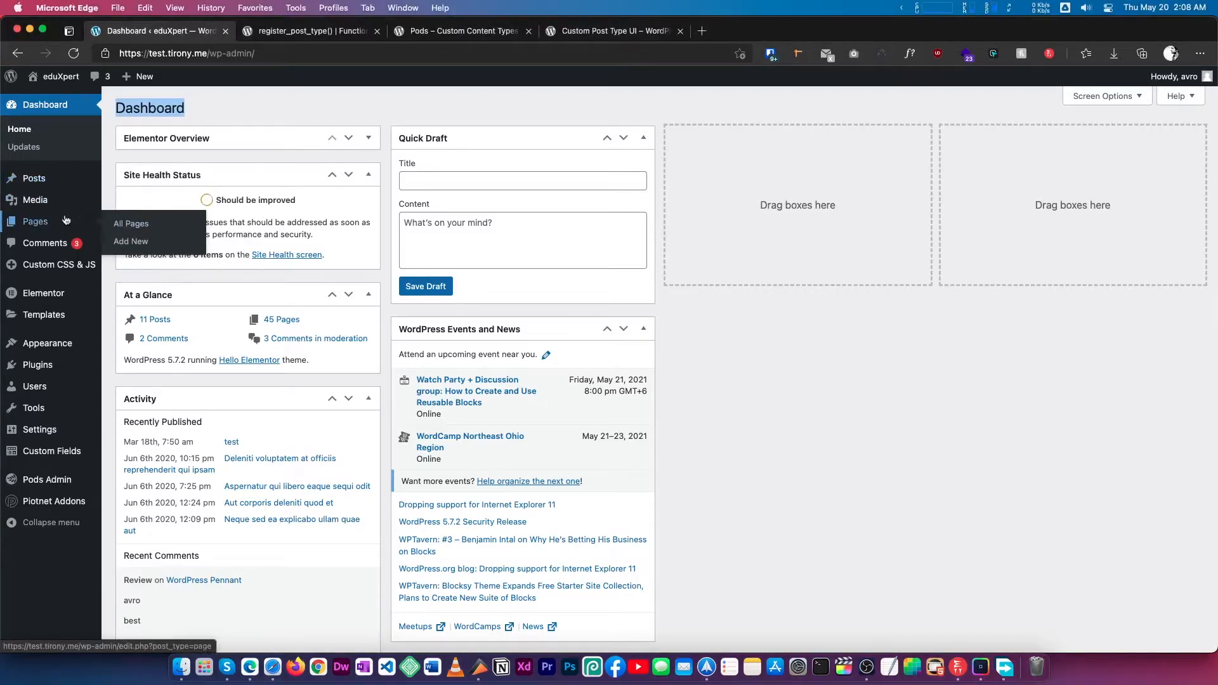
left_click(200, 278)
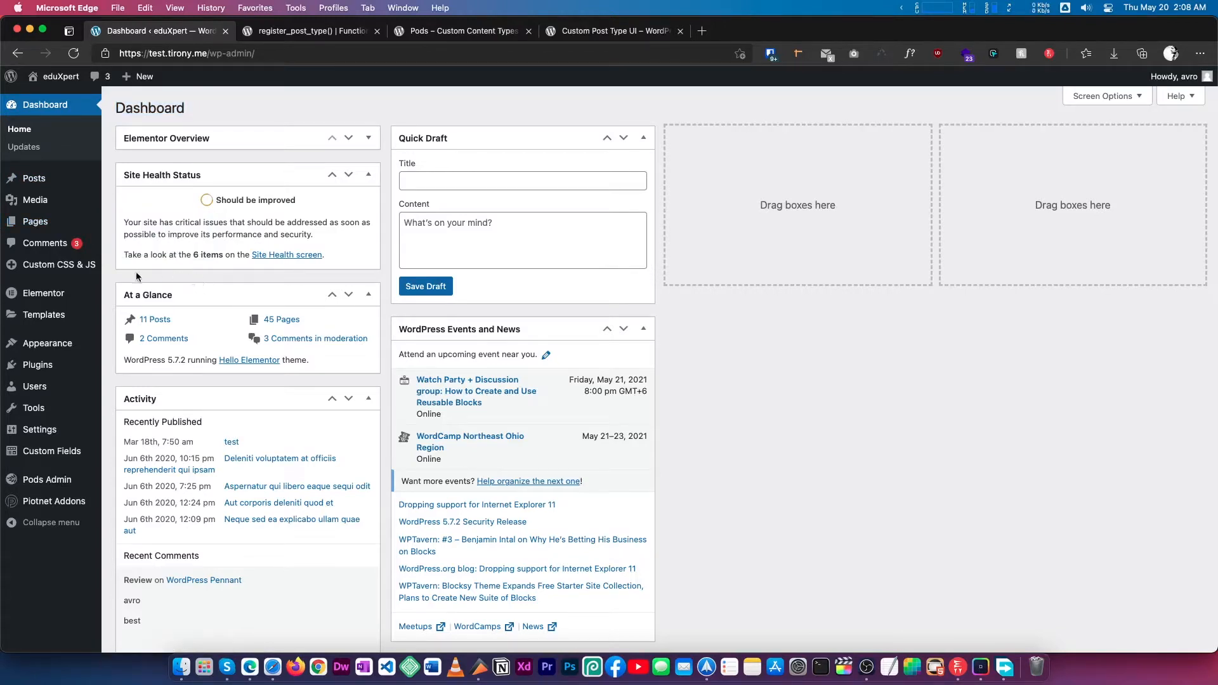
mouse_move(8, 267)
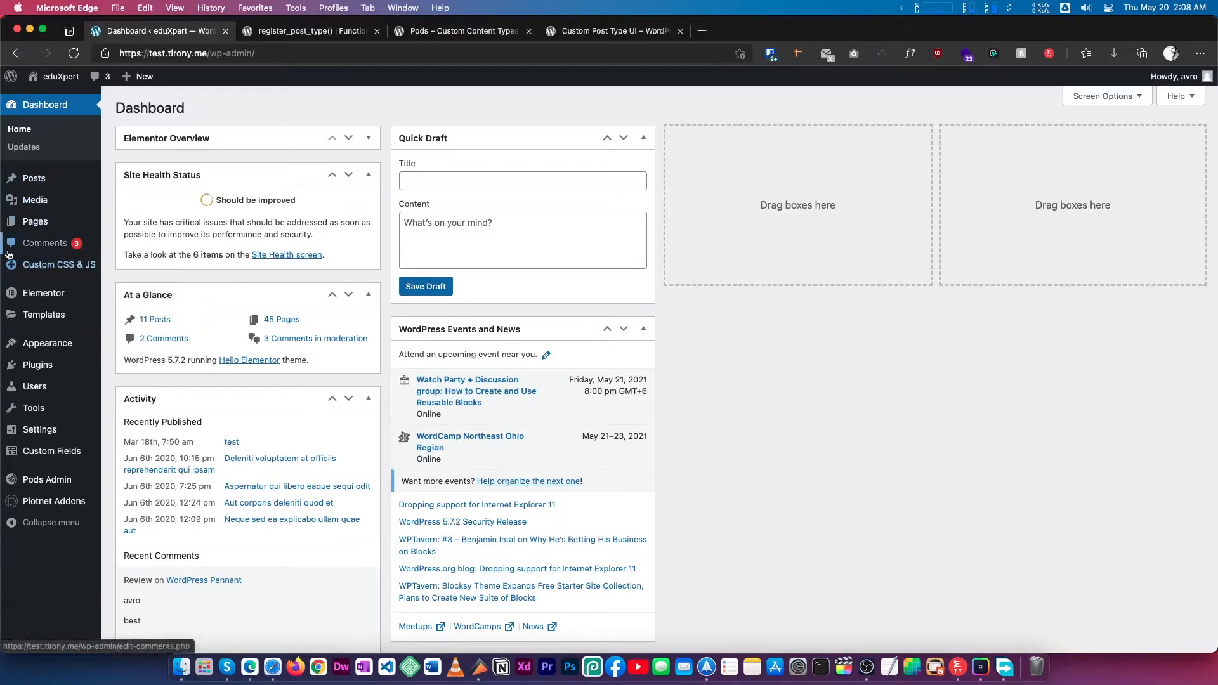
mouse_move(82, 268)
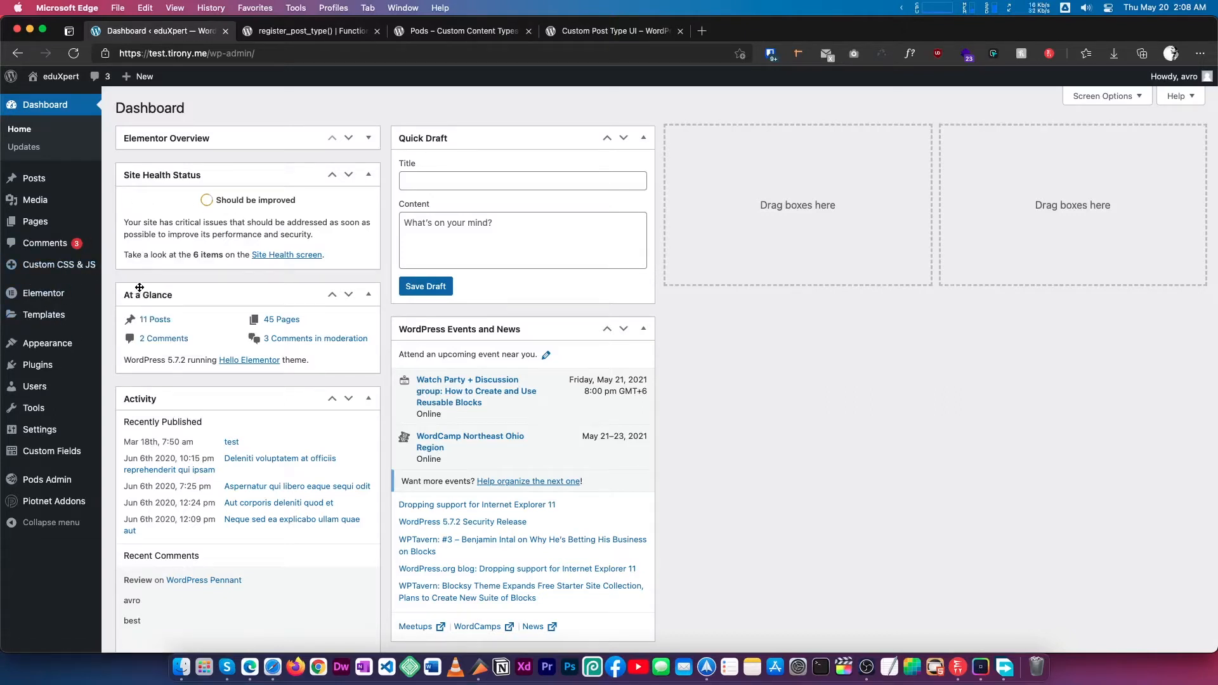
mouse_move(51, 312)
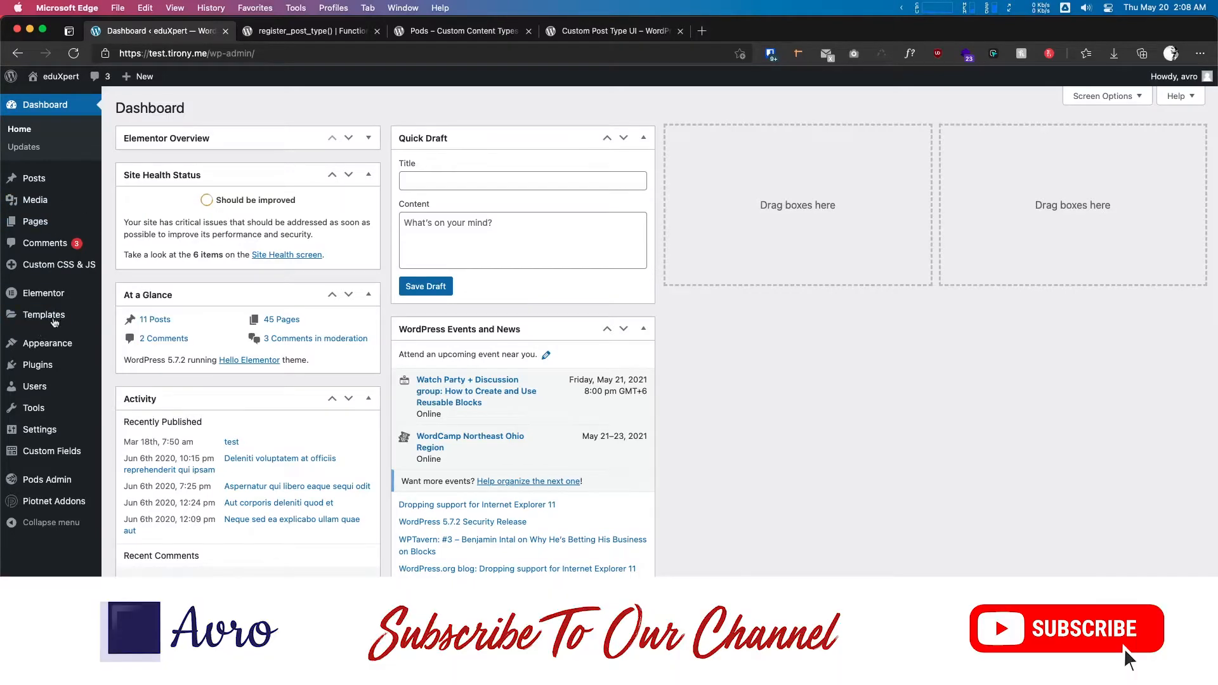
Examine the register_post_type() reference's example code for registering a 'book' post type, including its labels and arguments
key("ctrl+Tab")
scroll(373, 248, "down", 1)
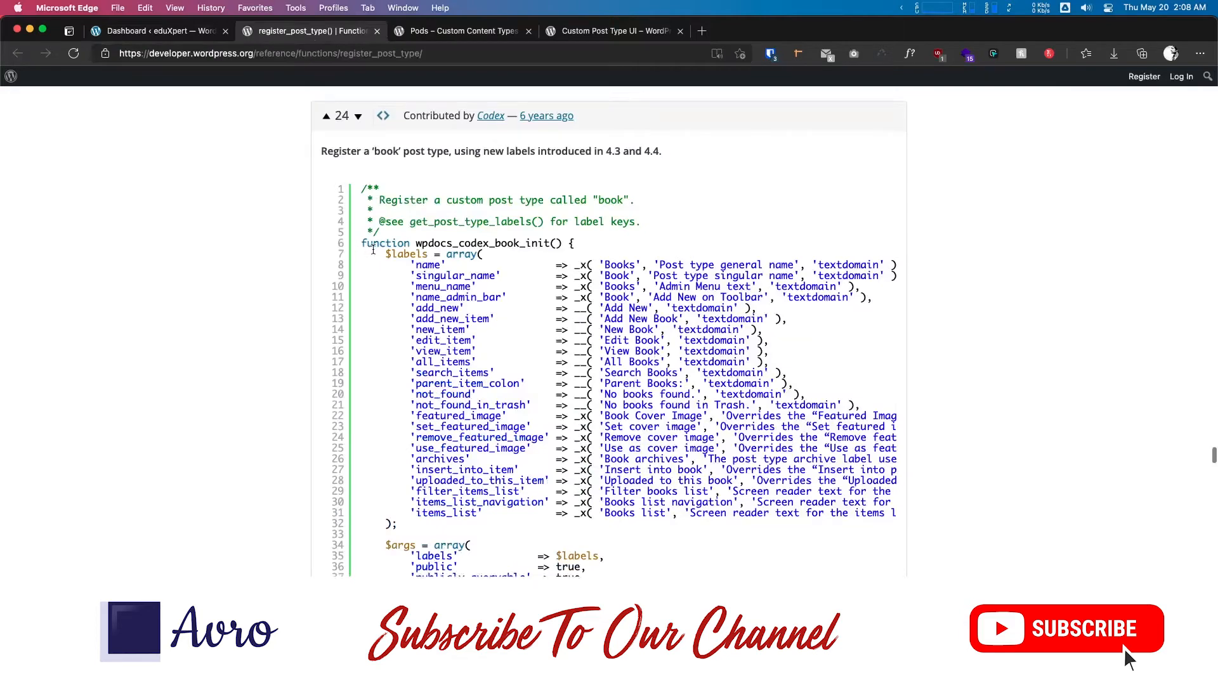
scroll(373, 248, "down", 4)
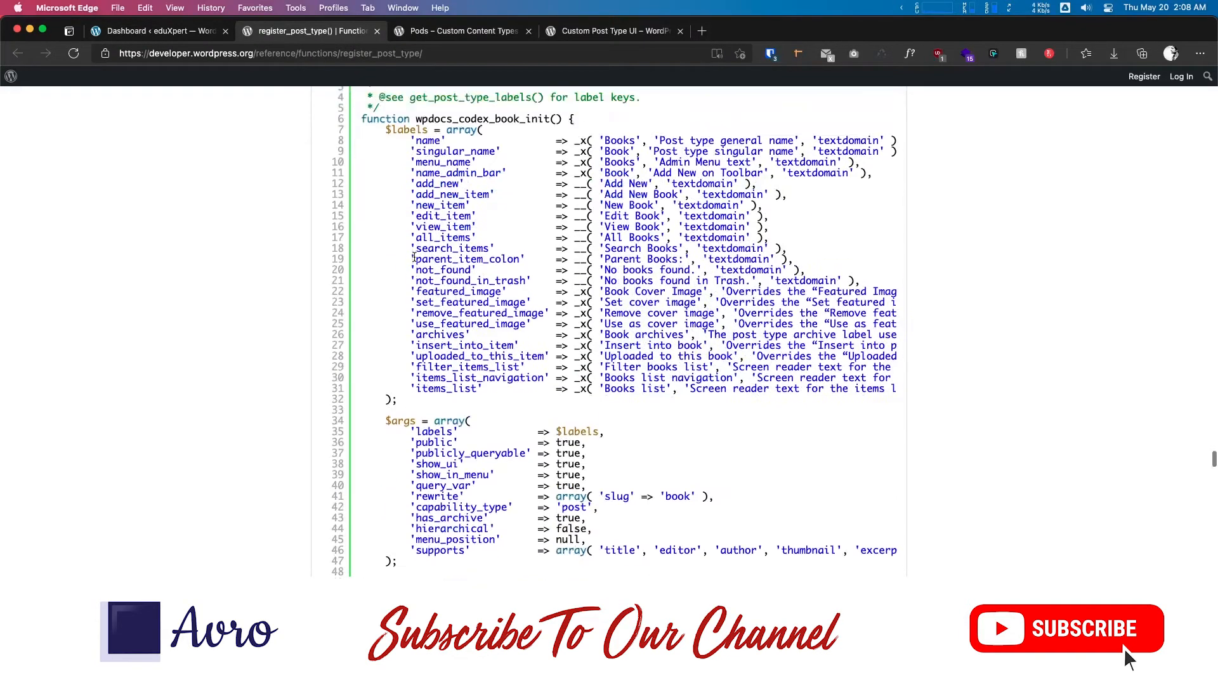
left_click_drag(361, 119, 688, 620)
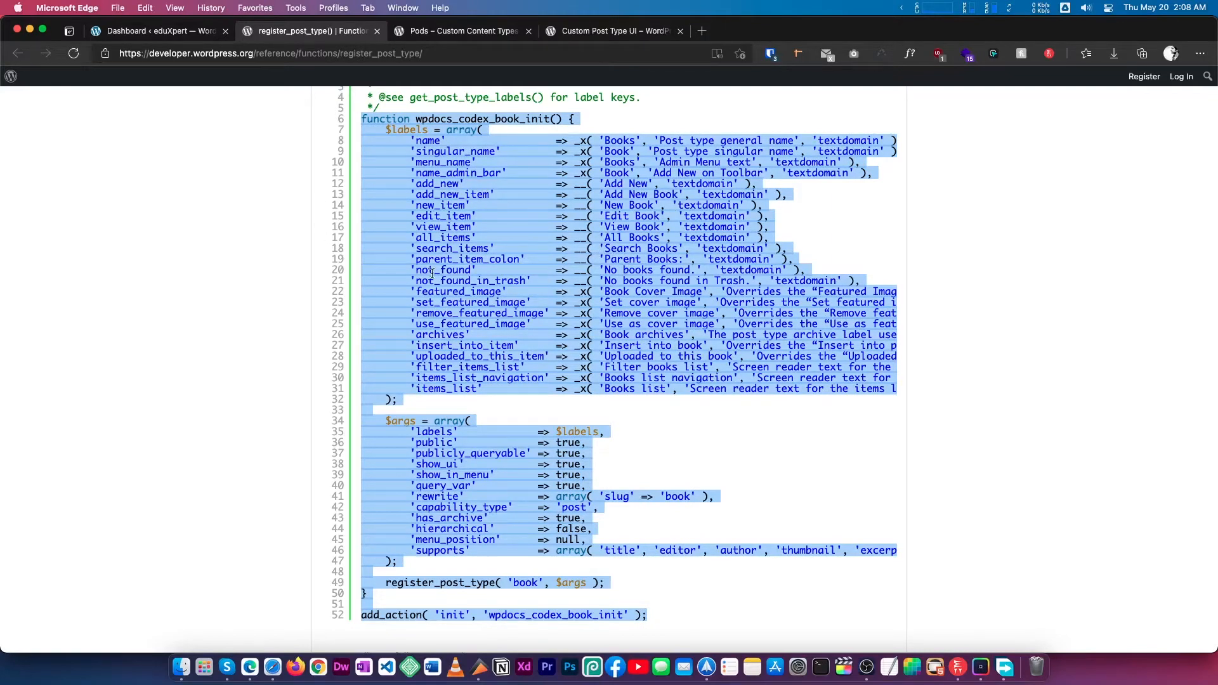
left_click(622, 164)
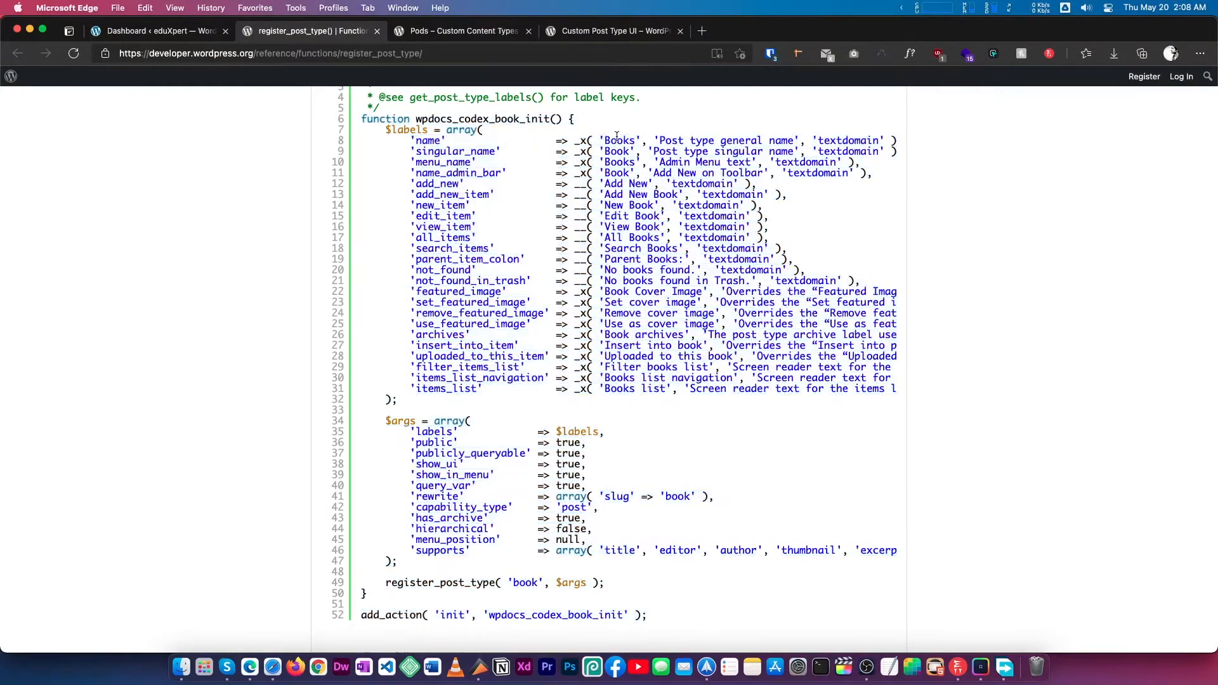
triple_click(616, 136)
double_click(619, 140)
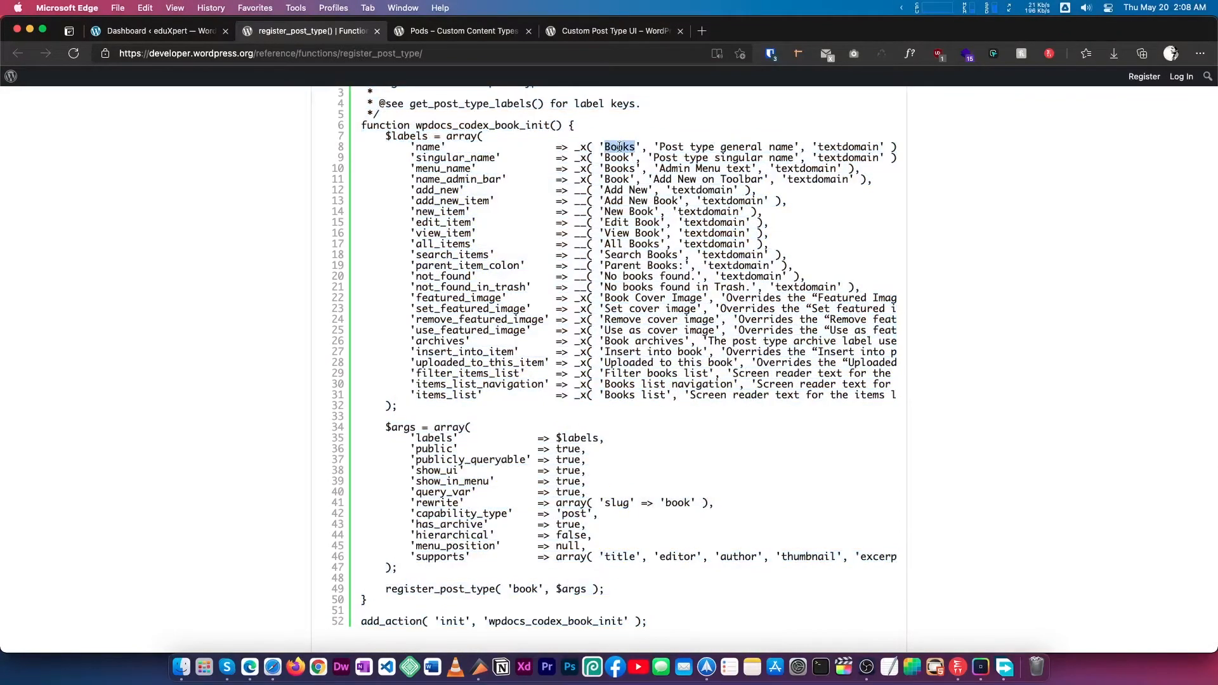
left_click(623, 168)
scroll(595, 265, "up", 5)
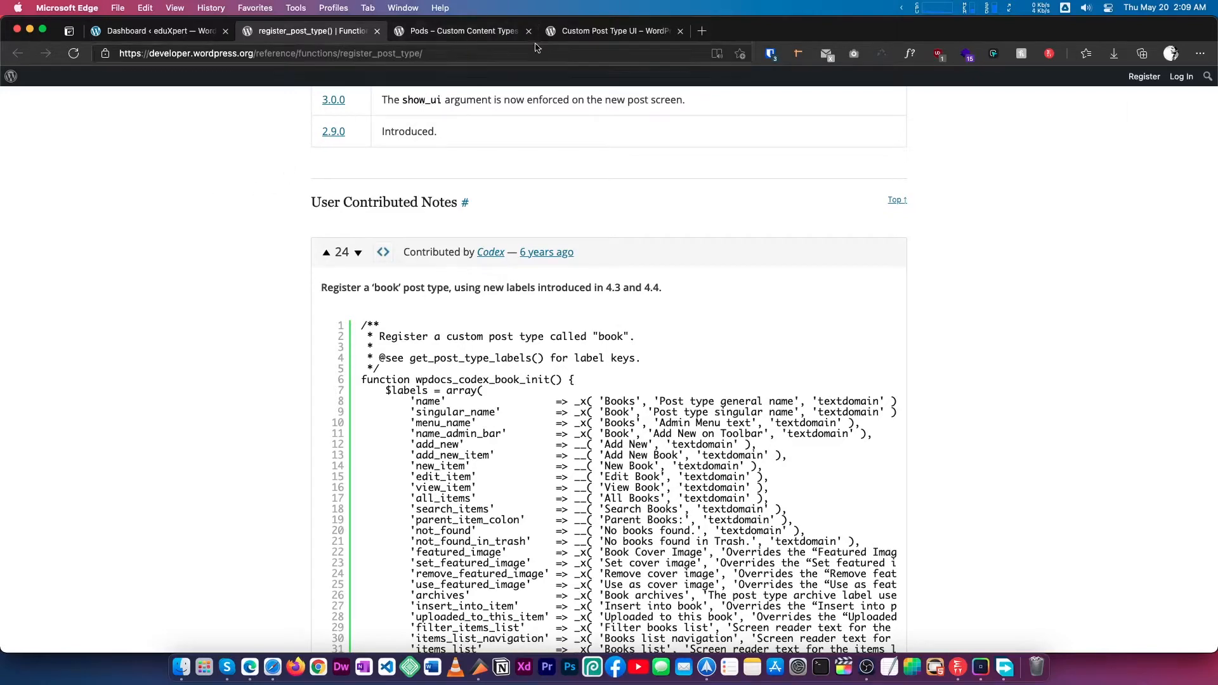
View the WordPress.org page of the Pods – Custom Content Types and Fields plugin
left_click(454, 33)
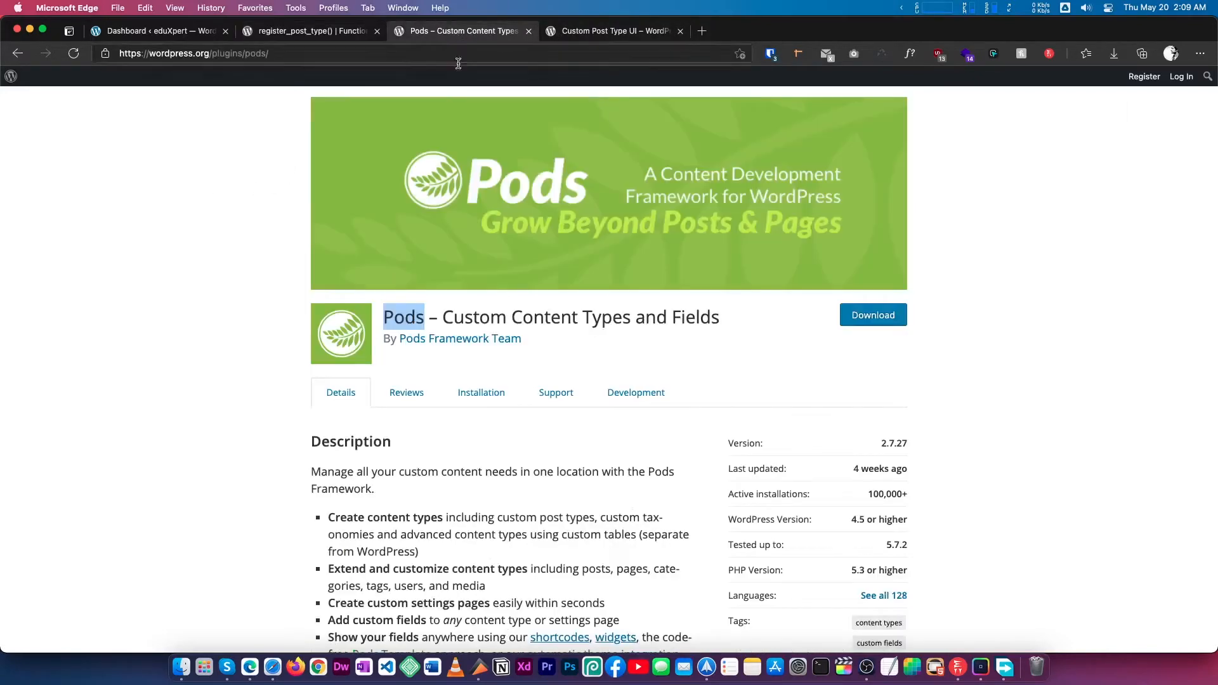
triple_click(540, 312)
left_click(555, 312)
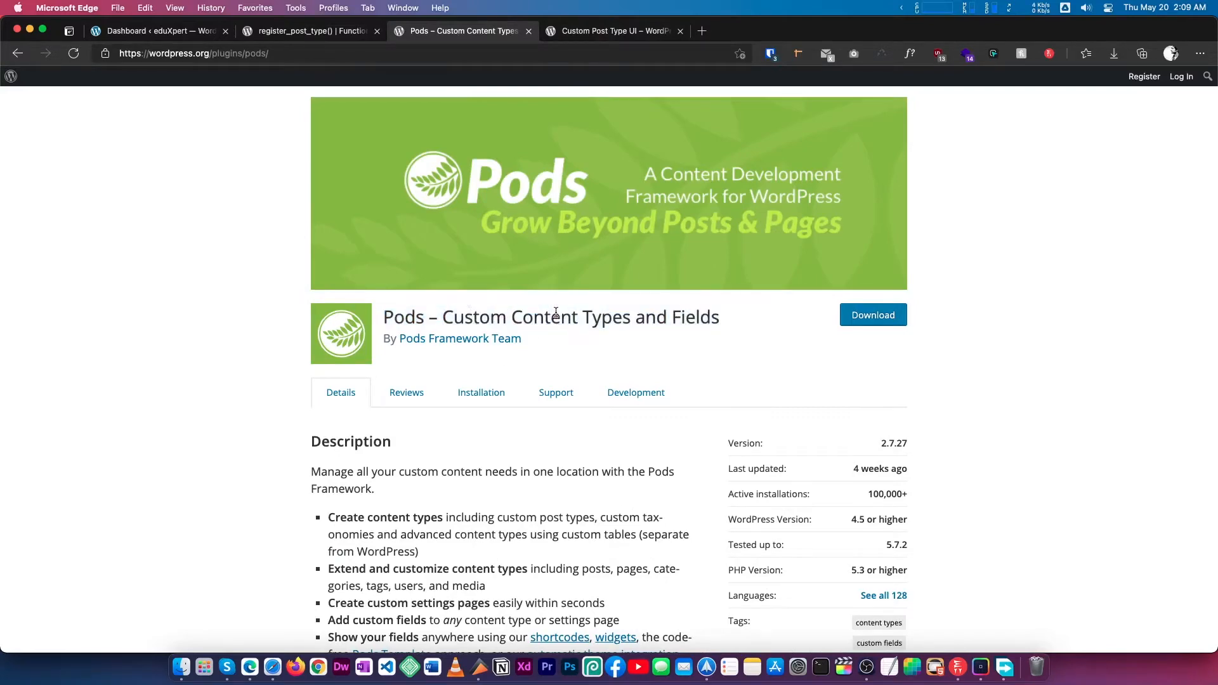
left_click_drag(448, 316, 802, 315)
View the WordPress.org page of the Custom Post Type UI plugin as an alternative
left_click(574, 33)
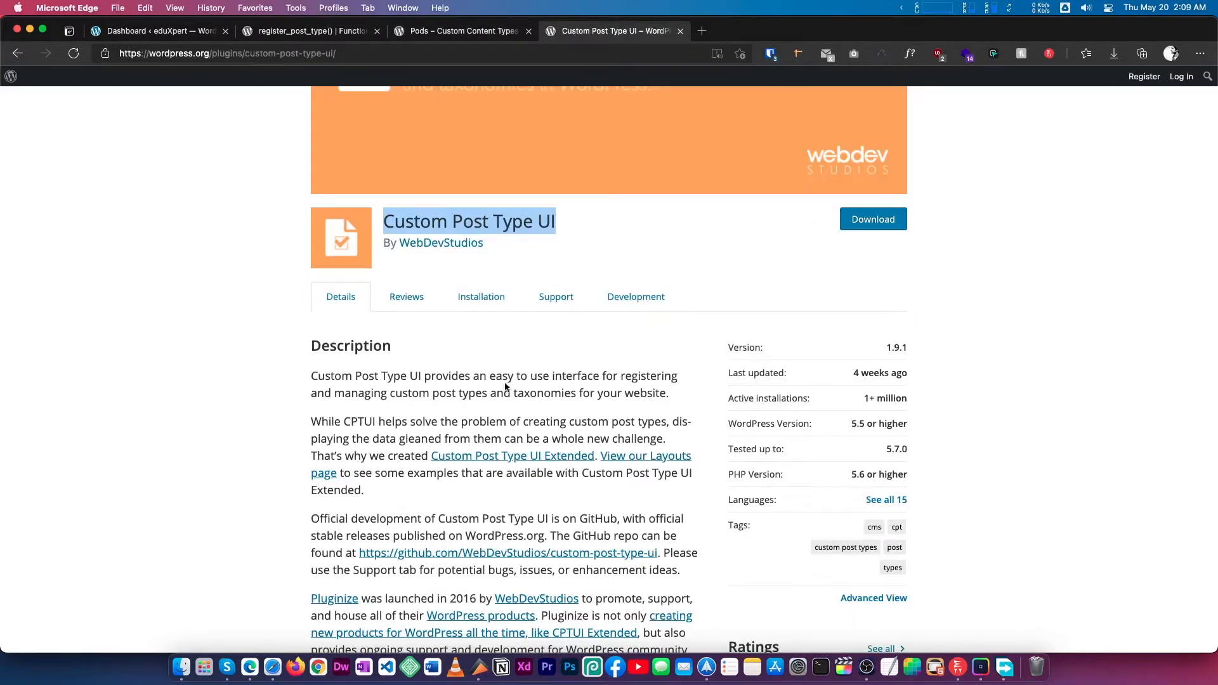
left_click(390, 220)
mouse_move(387, 220)
left_mouse_down()
mouse_move(556, 222)
mouse_move(388, 220)
left_mouse_up()
left_click(566, 223)
double_click(505, 222)
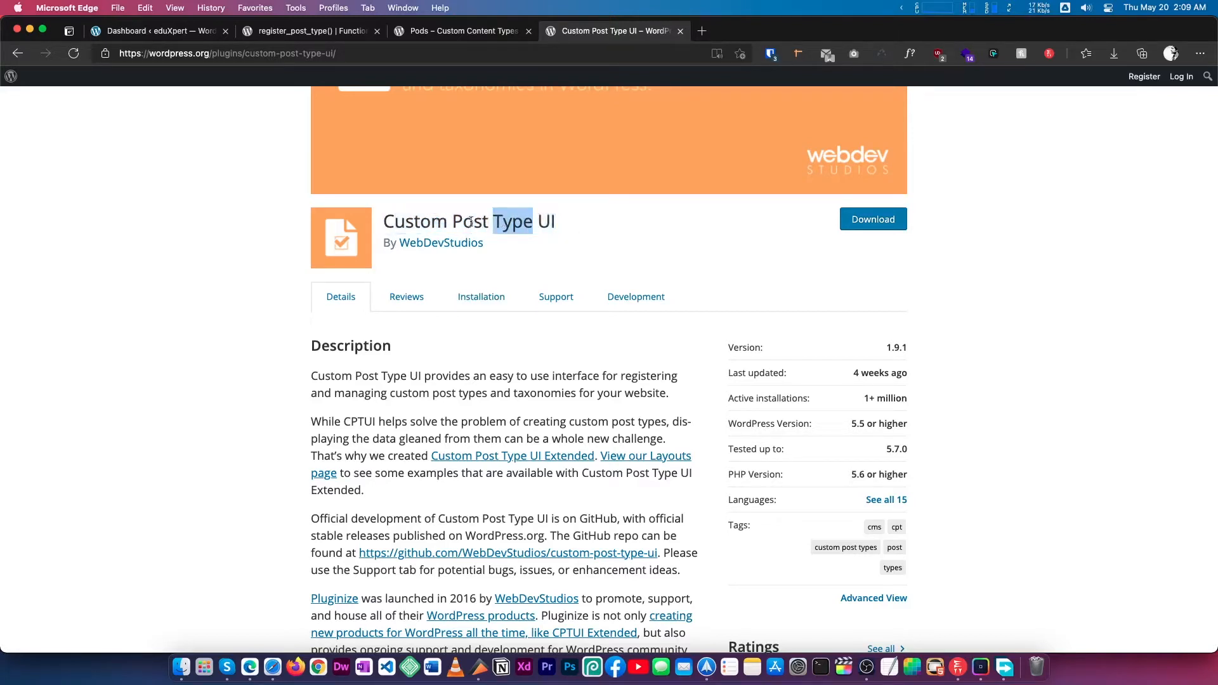
left_click(445, 222)
double_click(519, 222)
left_click(498, 222)
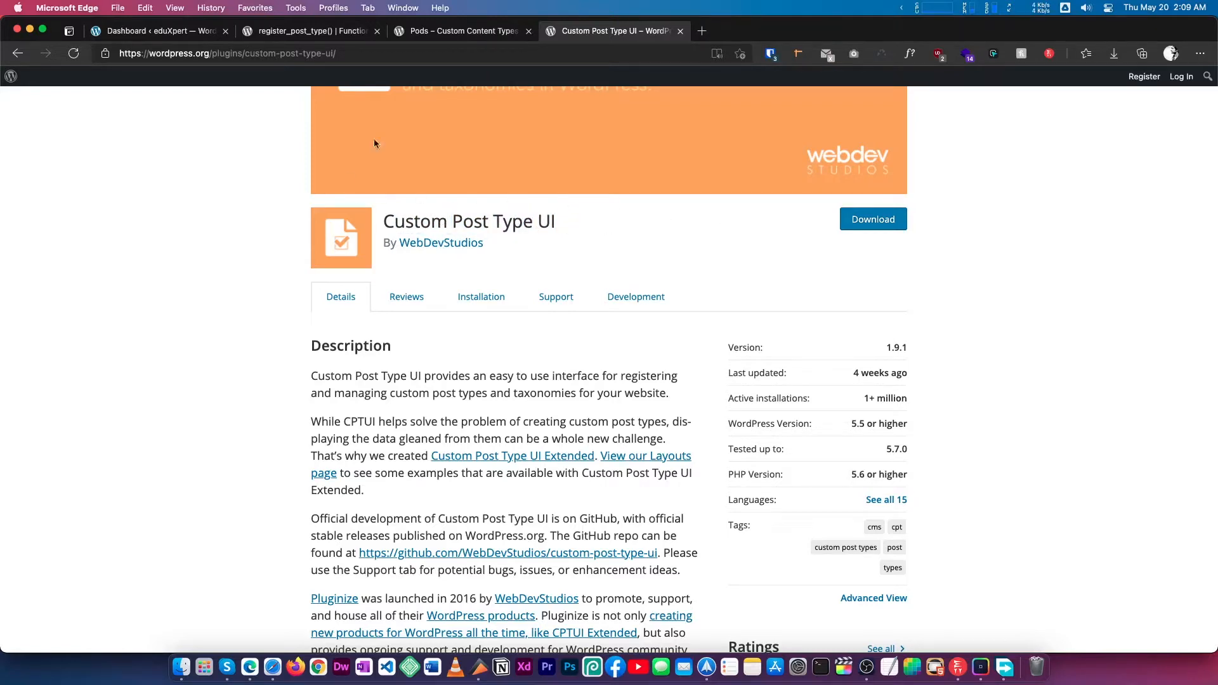
Return to the Pods plugin page and review the plugin's title
left_click(444, 31)
left_click(410, 317)
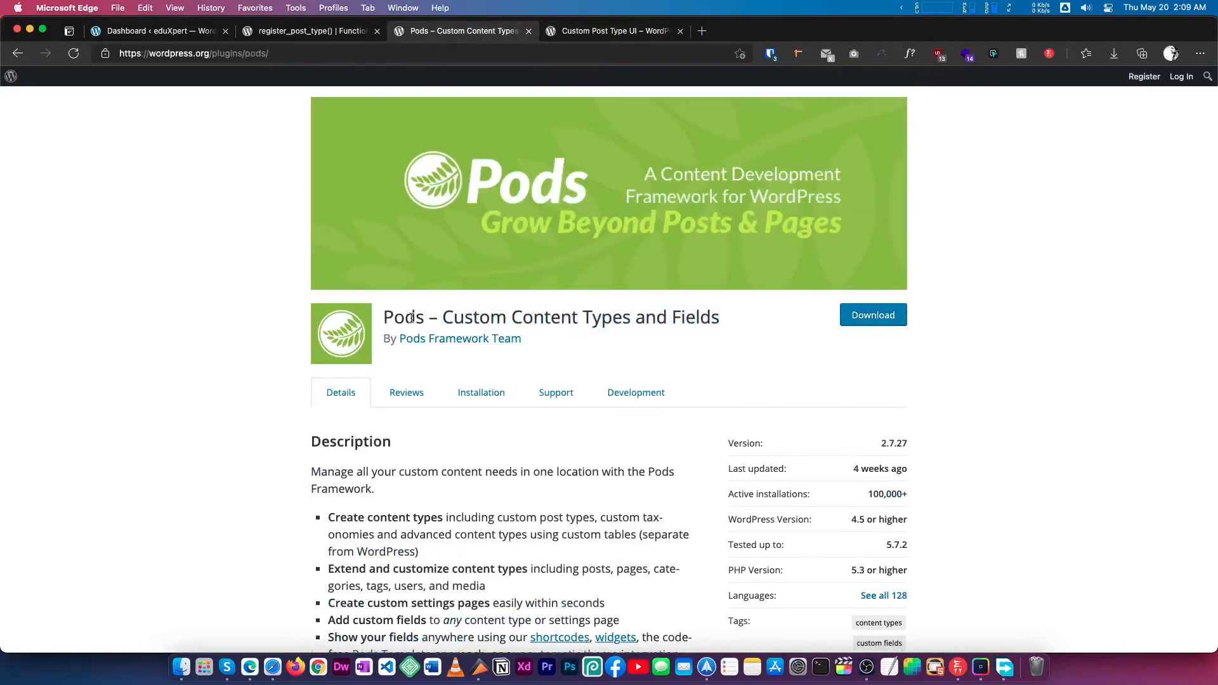
double_click(411, 318)
left_click(434, 317)
double_click(463, 319)
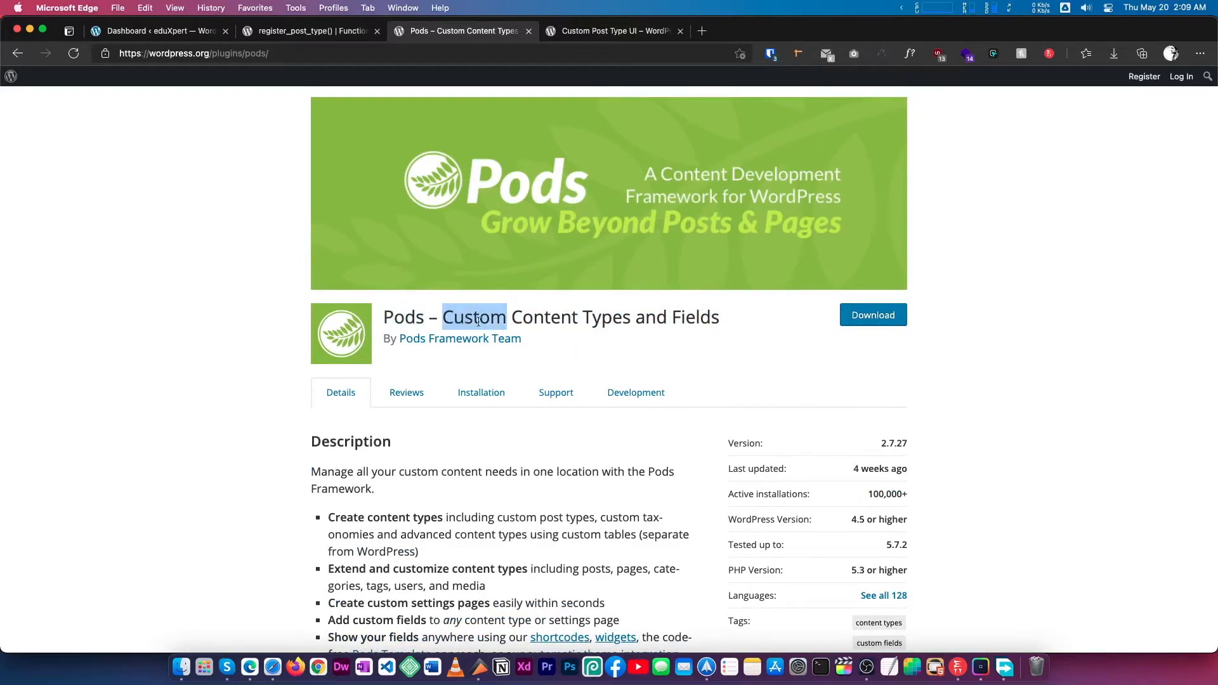
Go back to the site's admin dashboard and search the installable plugins for "pods"
left_click(127, 31)
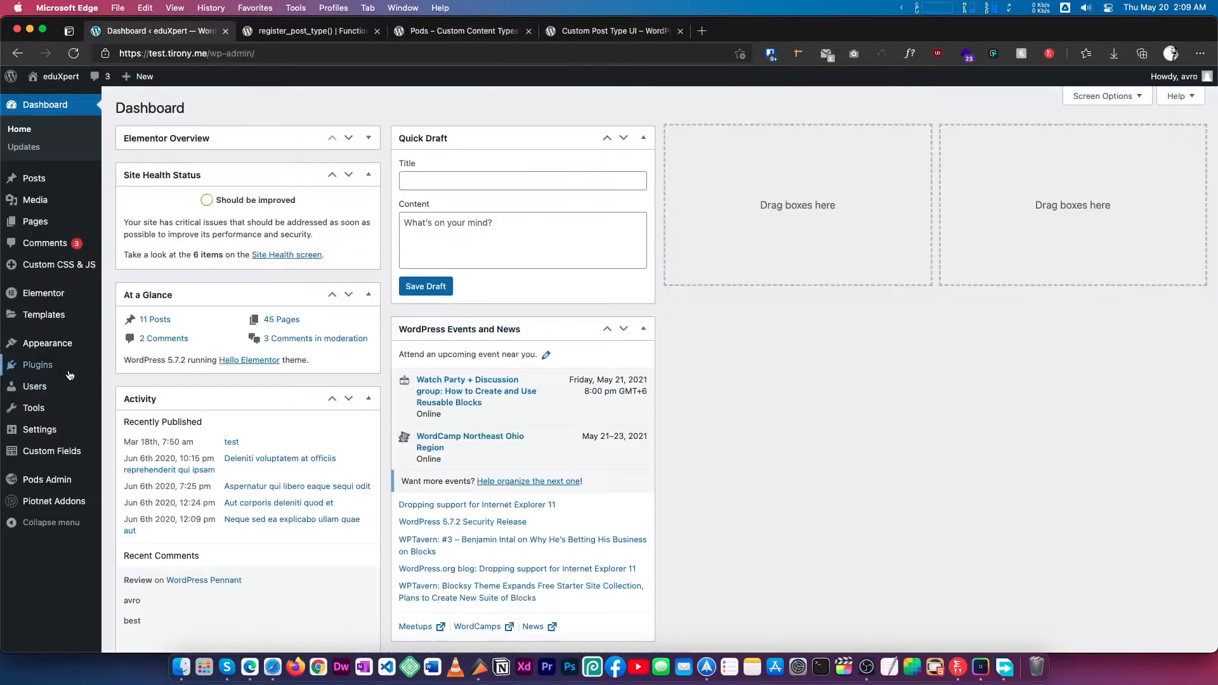
mouse_move(38, 365)
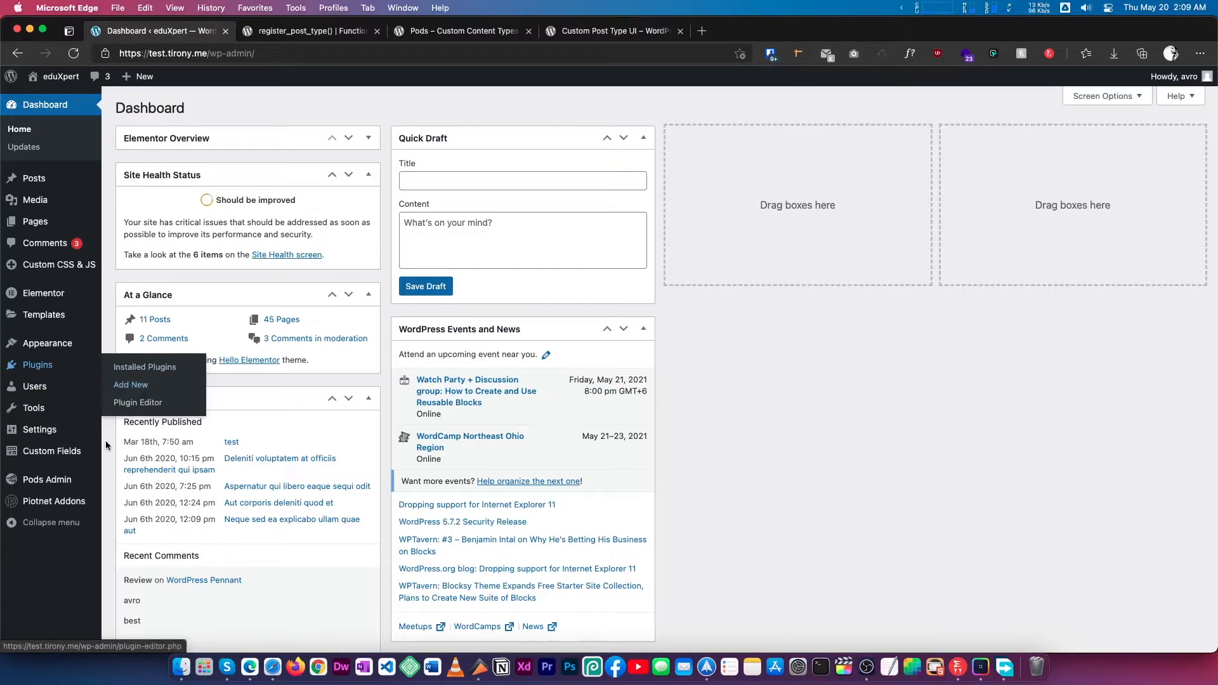
left_click(130, 385)
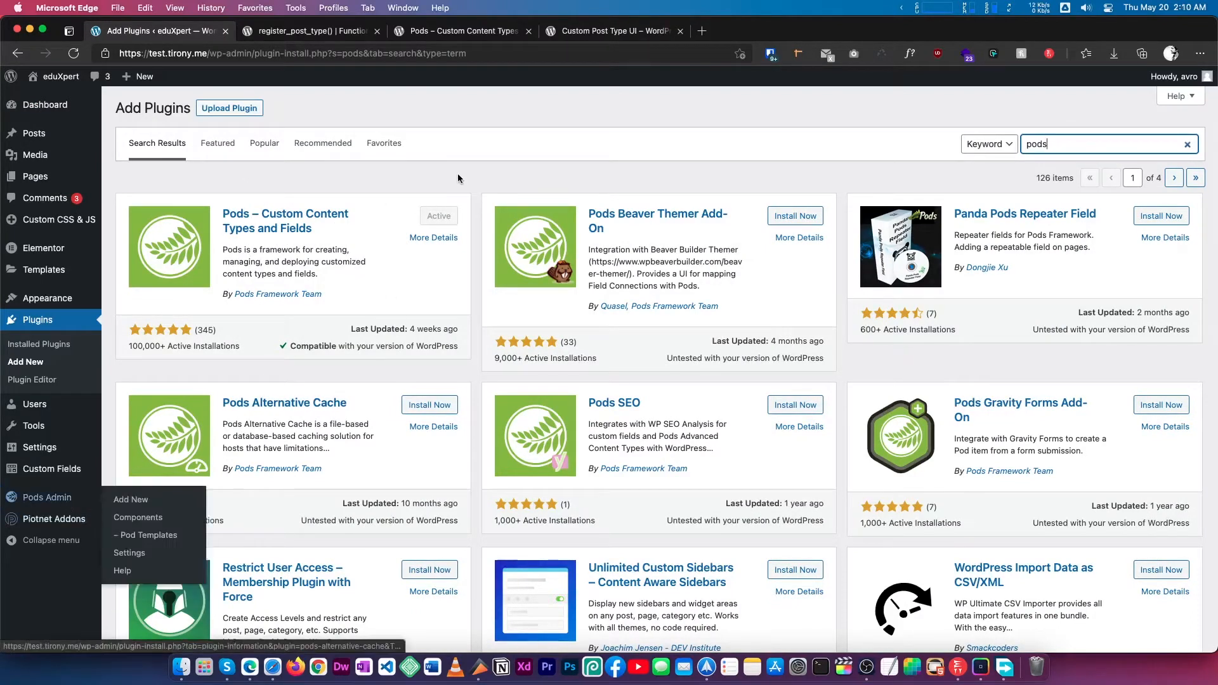
Start adding a new pod in Pods Admin and choose to create a new content type
mouse_move(56, 499)
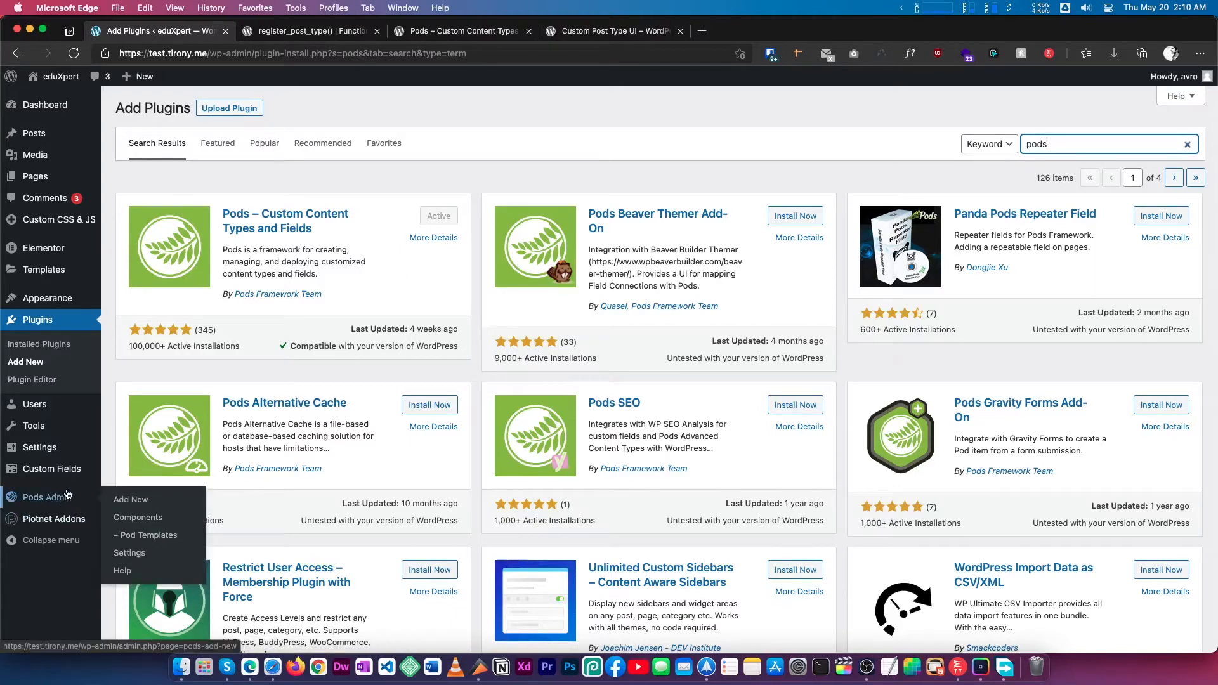
left_click(27, 502)
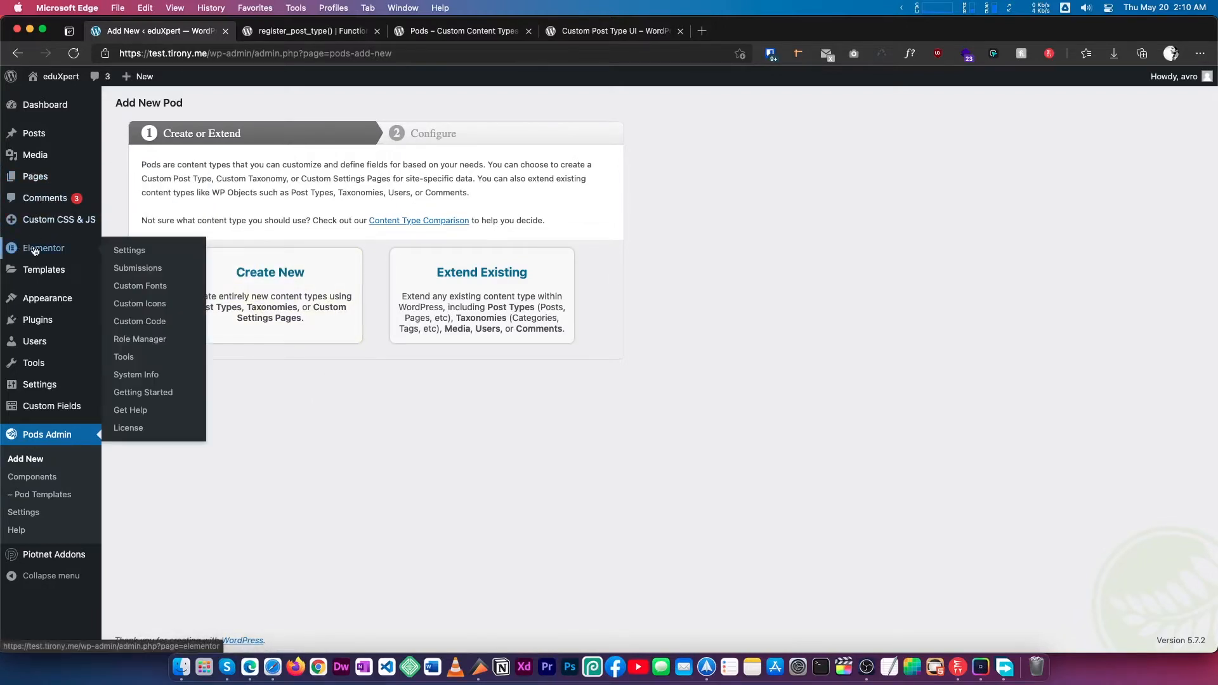
left_click(259, 277)
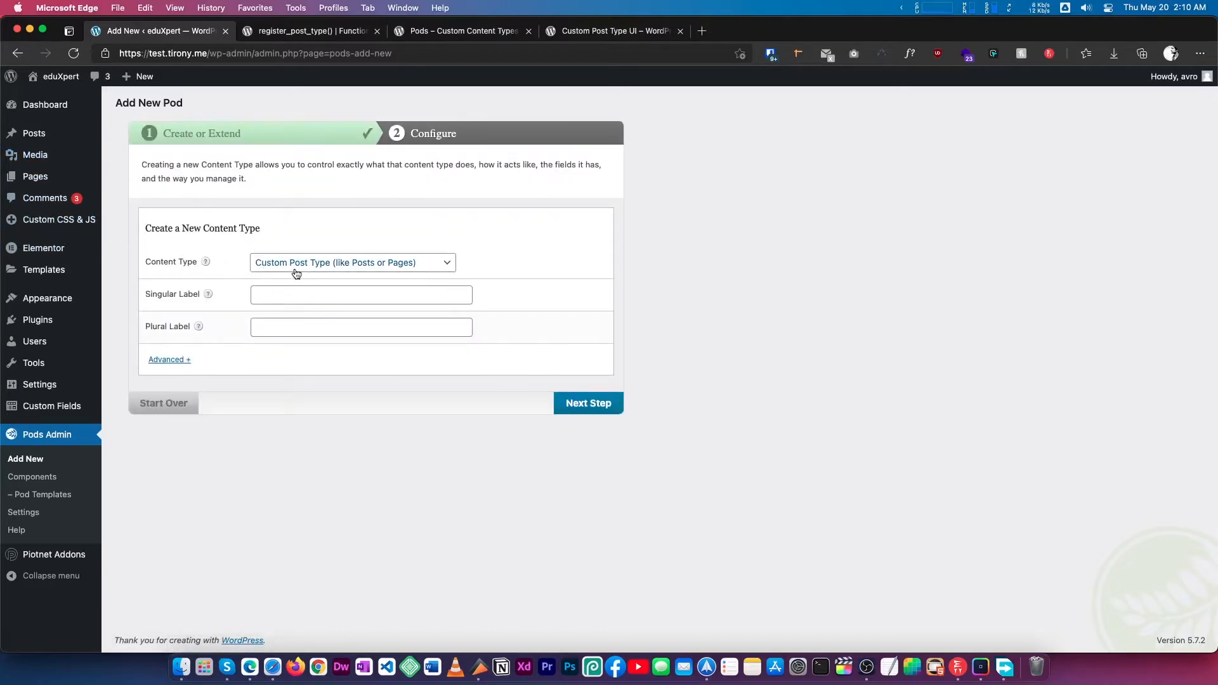
Set the new custom post type's singular label to Property and its plural label to Properties
left_click(280, 293)
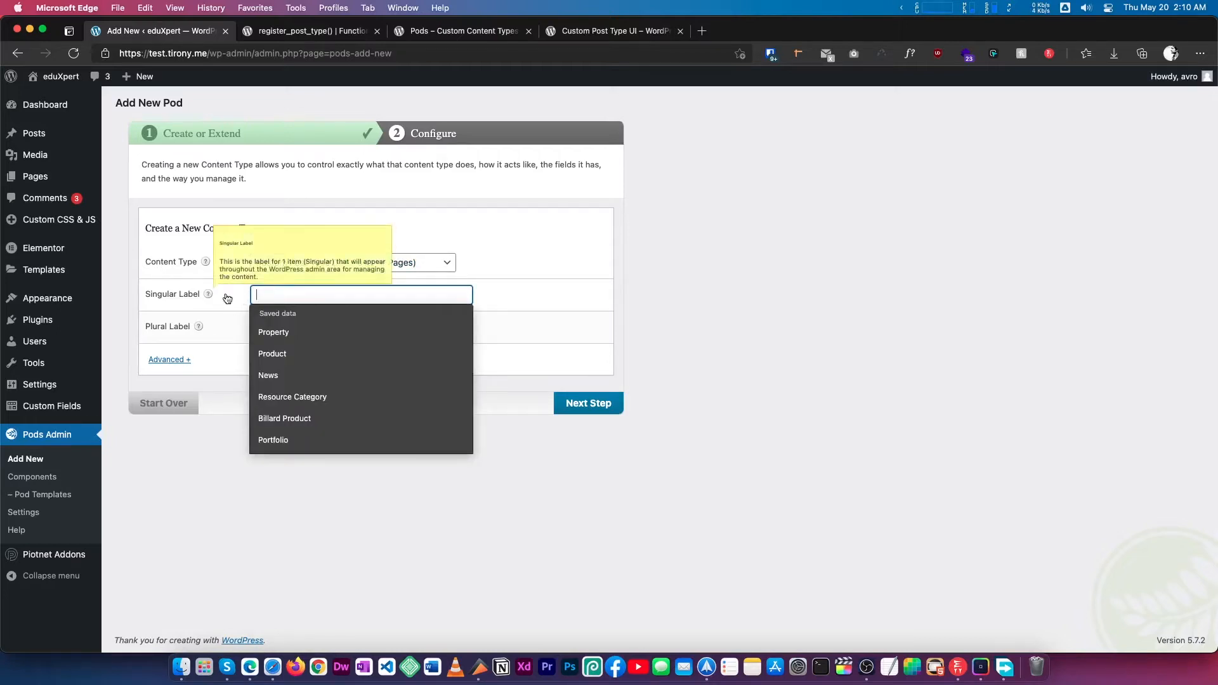
left_click(189, 459)
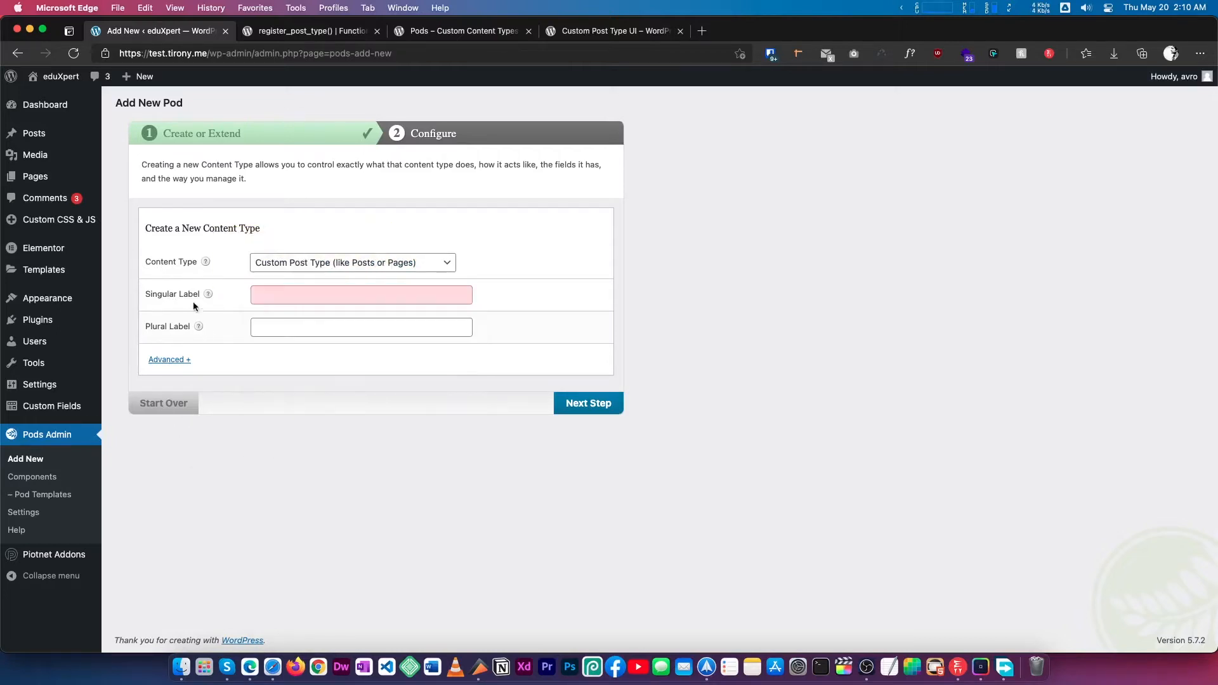
left_click(258, 295)
left_click(294, 332)
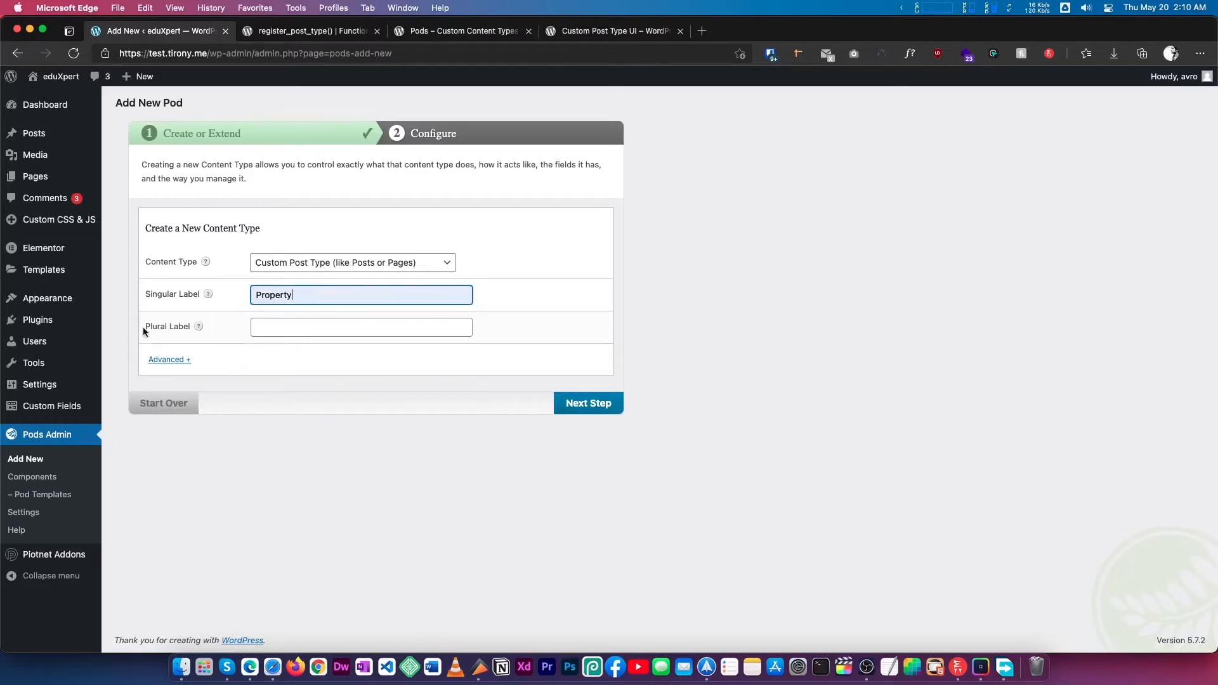
left_click(269, 328)
left_click(299, 364)
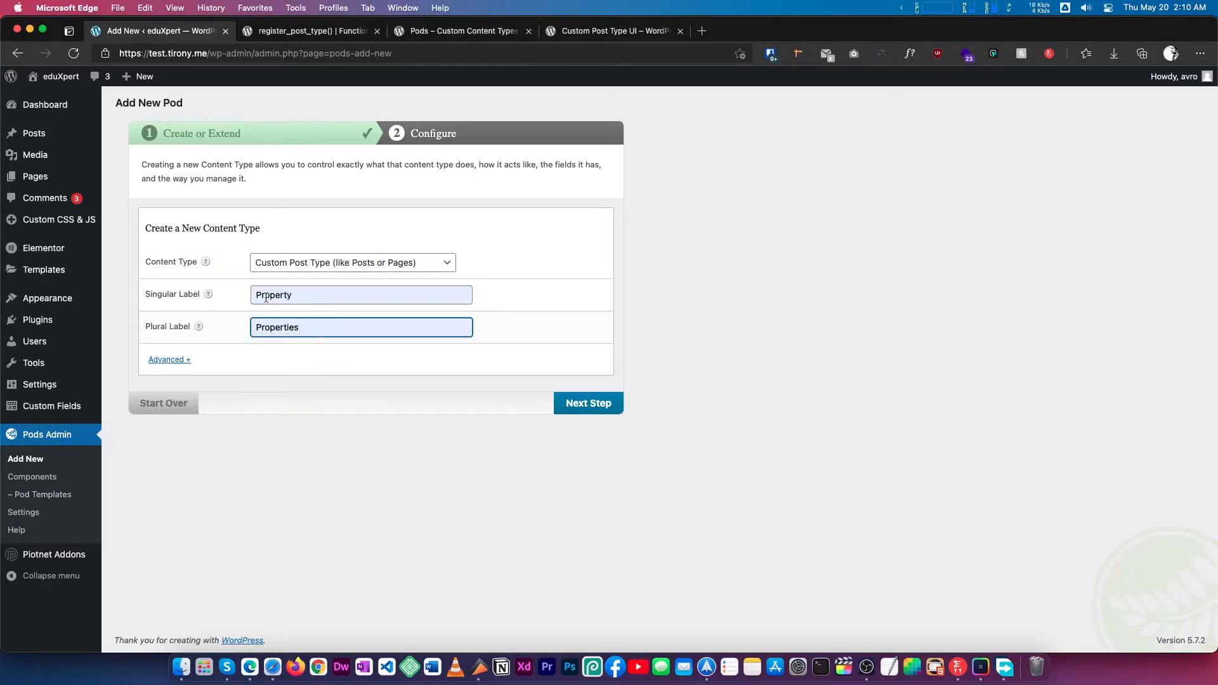
Check the advanced options and create the Property pod without changing them
left_click(183, 360)
left_click(170, 360)
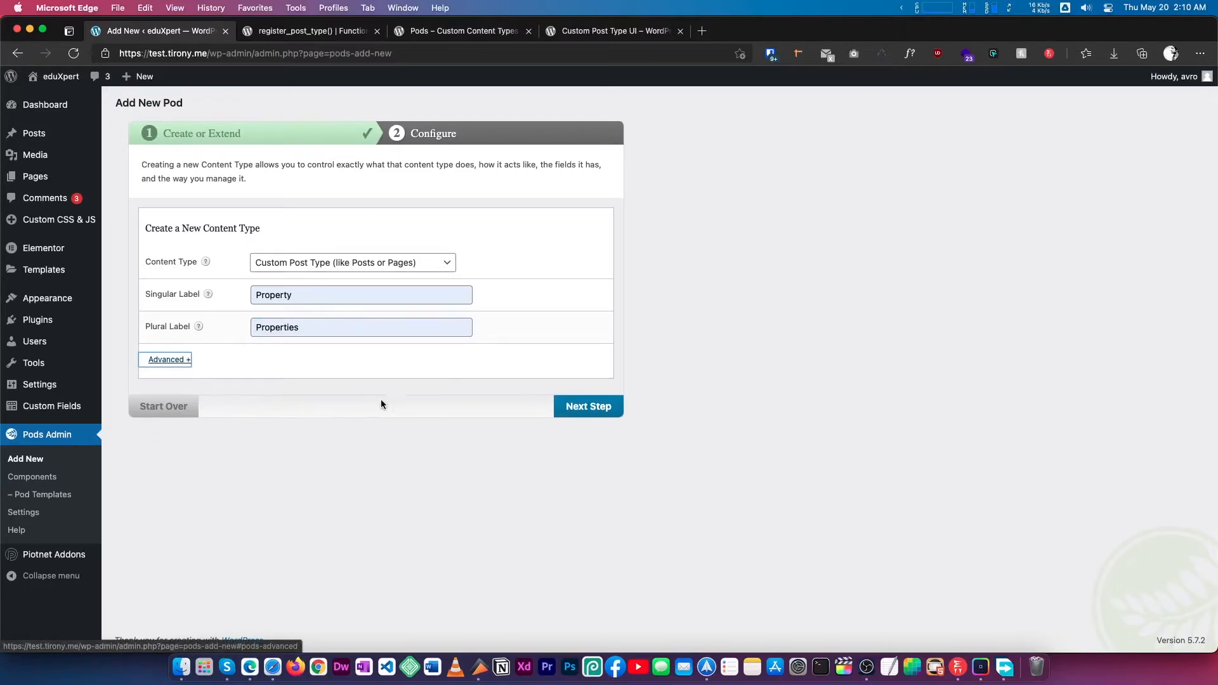
left_click(572, 399)
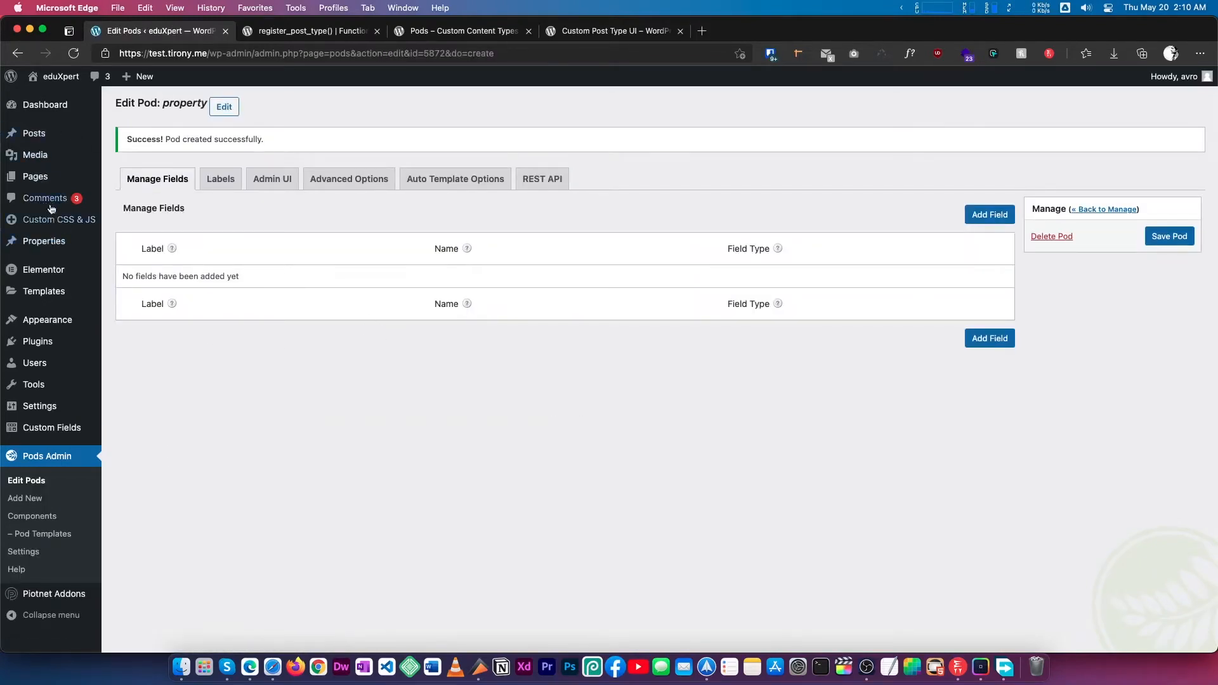
mouse_move(44, 250)
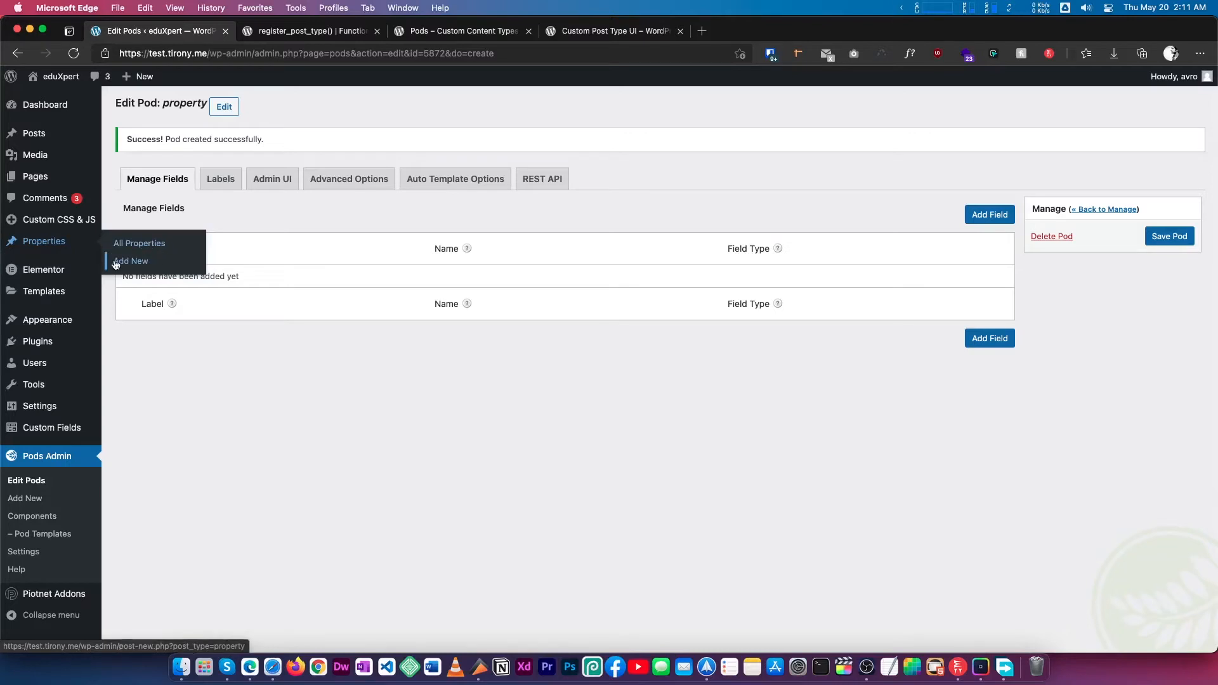
mouse_move(44, 132)
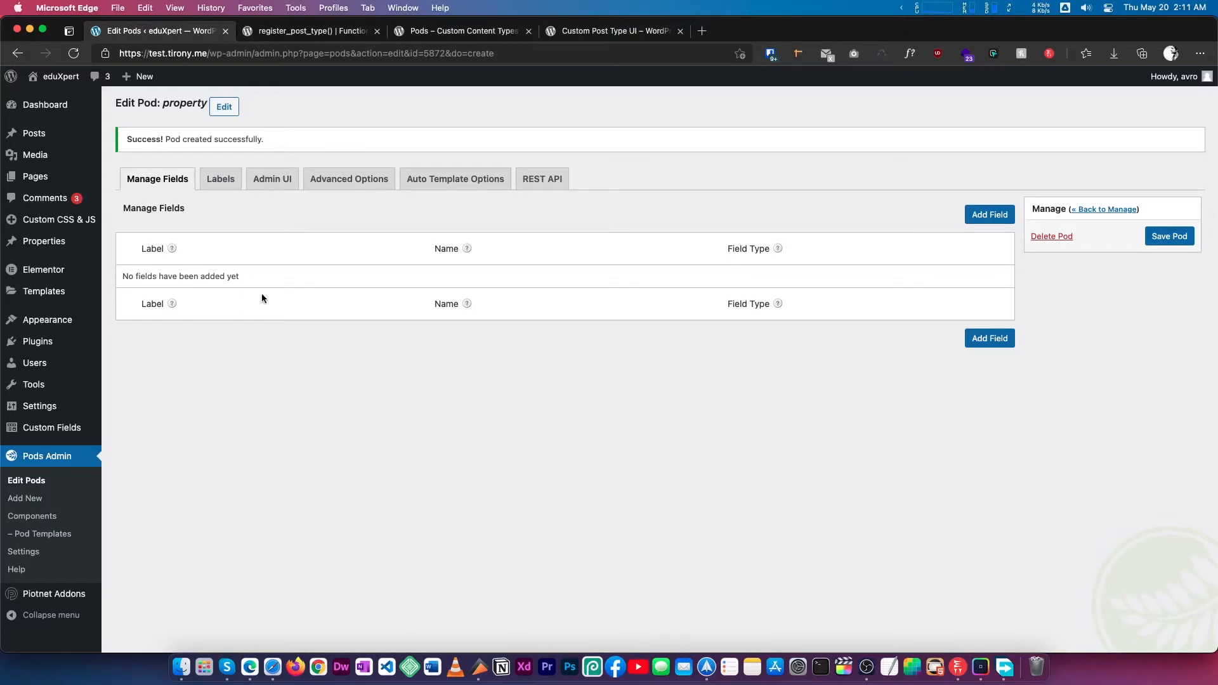
double_click(145, 277)
left_click(221, 272)
double_click(203, 276)
left_click(230, 310)
Examine the full list of label settings for the property pod
left_click(220, 179)
scroll(225, 295, "down", 10)
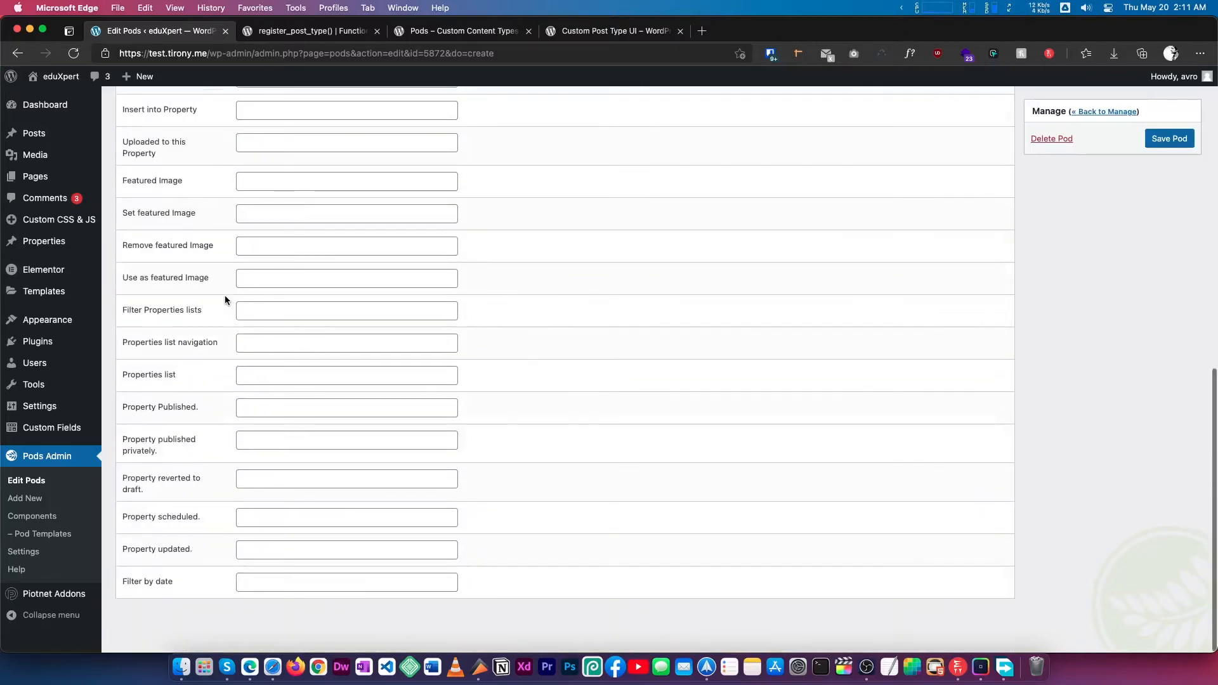
scroll(224, 295, "up", 10)
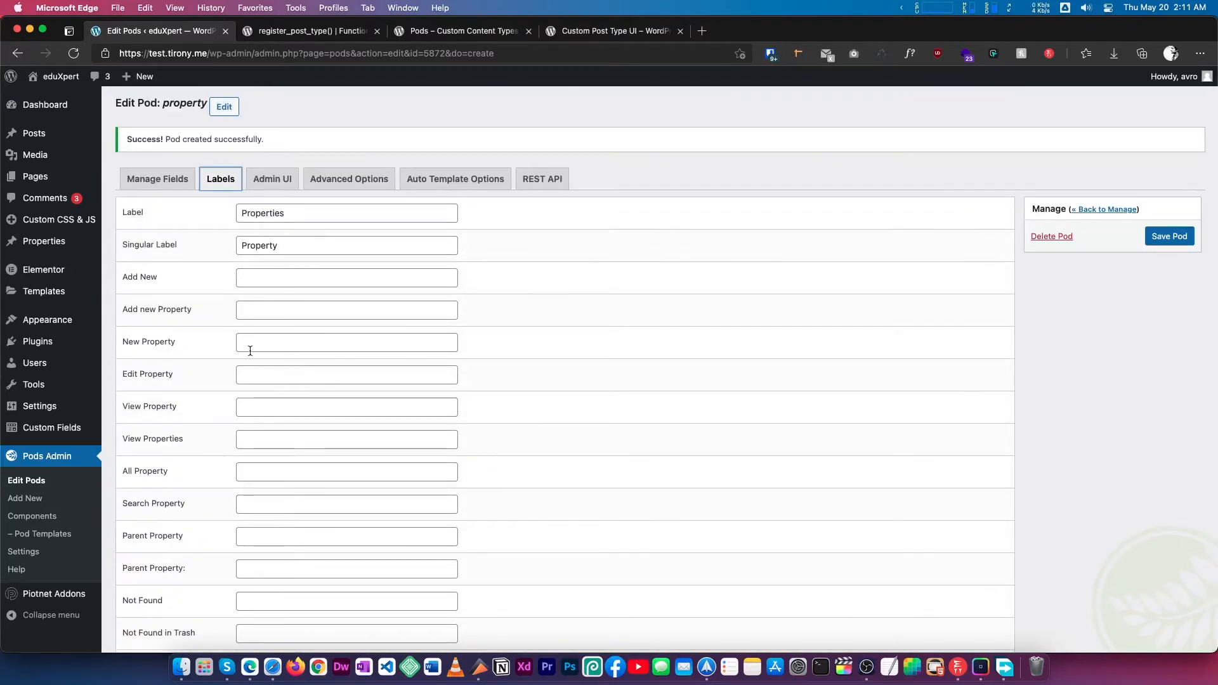
Set the pod's Add New label to "Add New Property", save the pod and recheck its label settings
left_click_drag(285, 247, 223, 225)
left_click(263, 277)
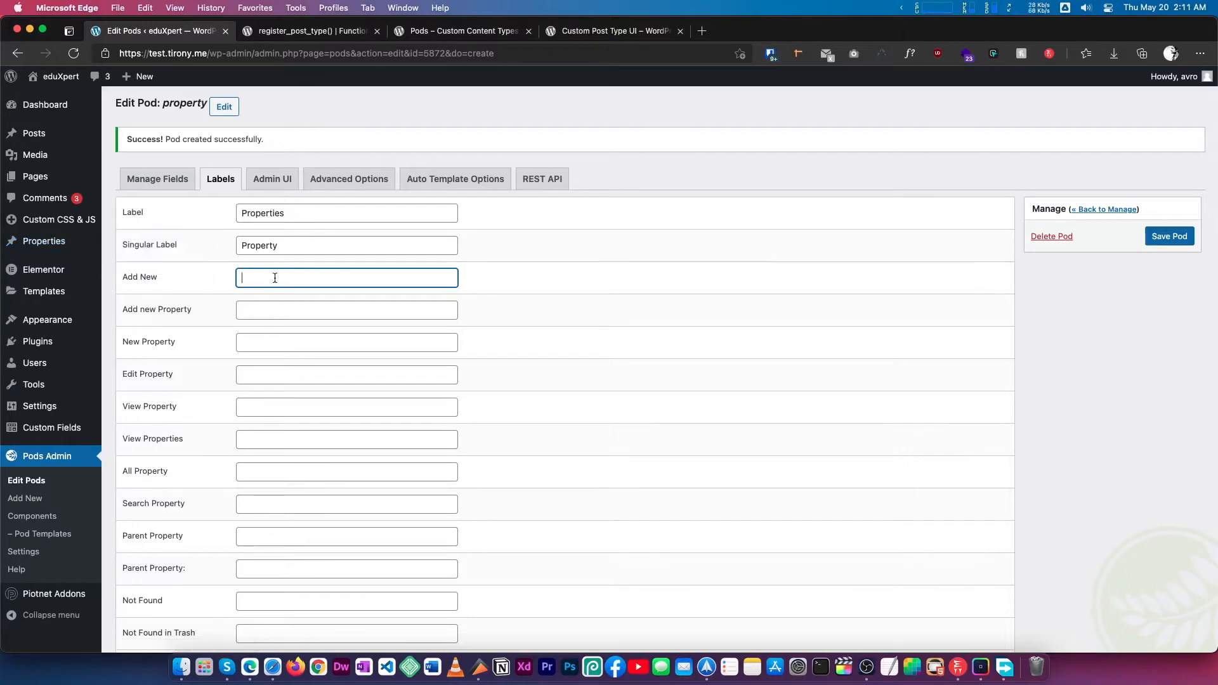
type("Add New Property")
left_click(1169, 236)
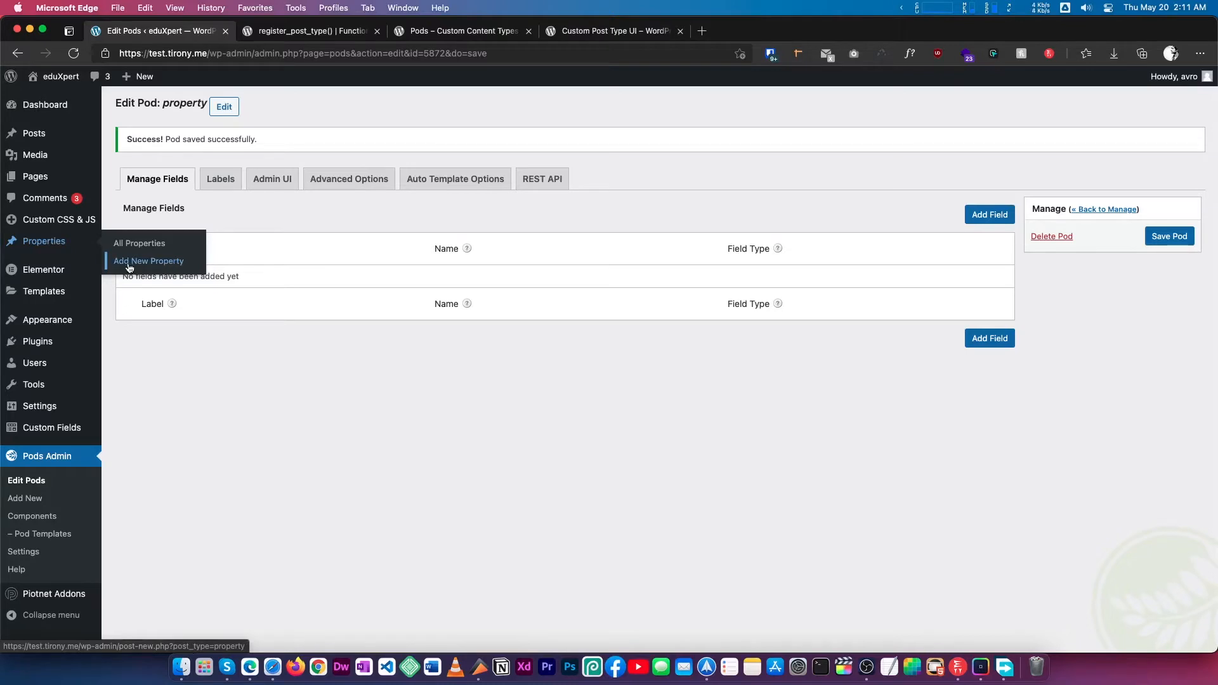
left_click(220, 179)
scroll(210, 285, "down", 3)
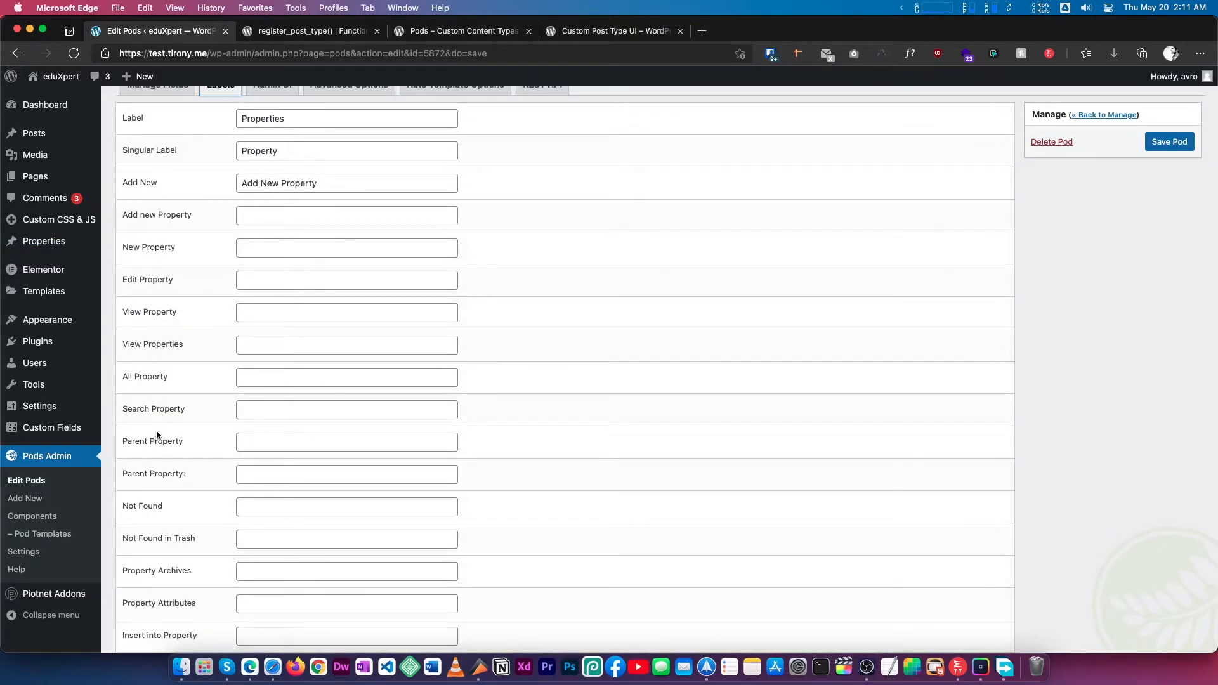
scroll(158, 435, "down", 3)
scroll(158, 427, "up", 6)
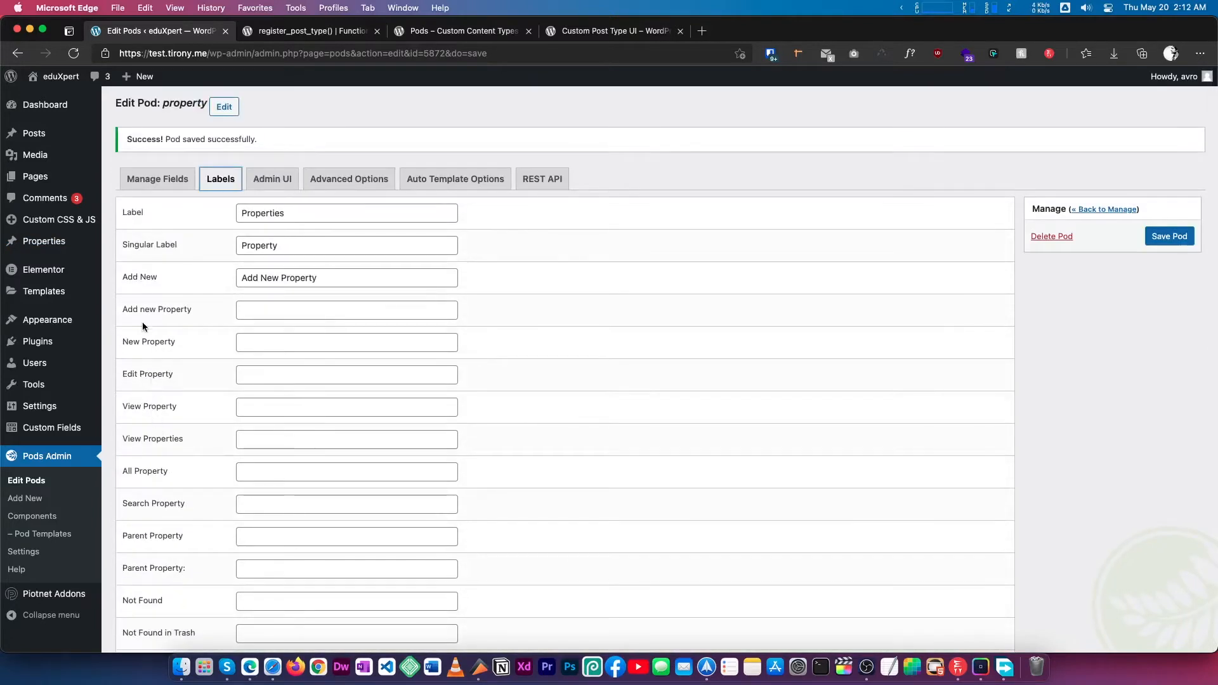
Set the property pod's admin menu position to 10 and save the pod
left_click(268, 179)
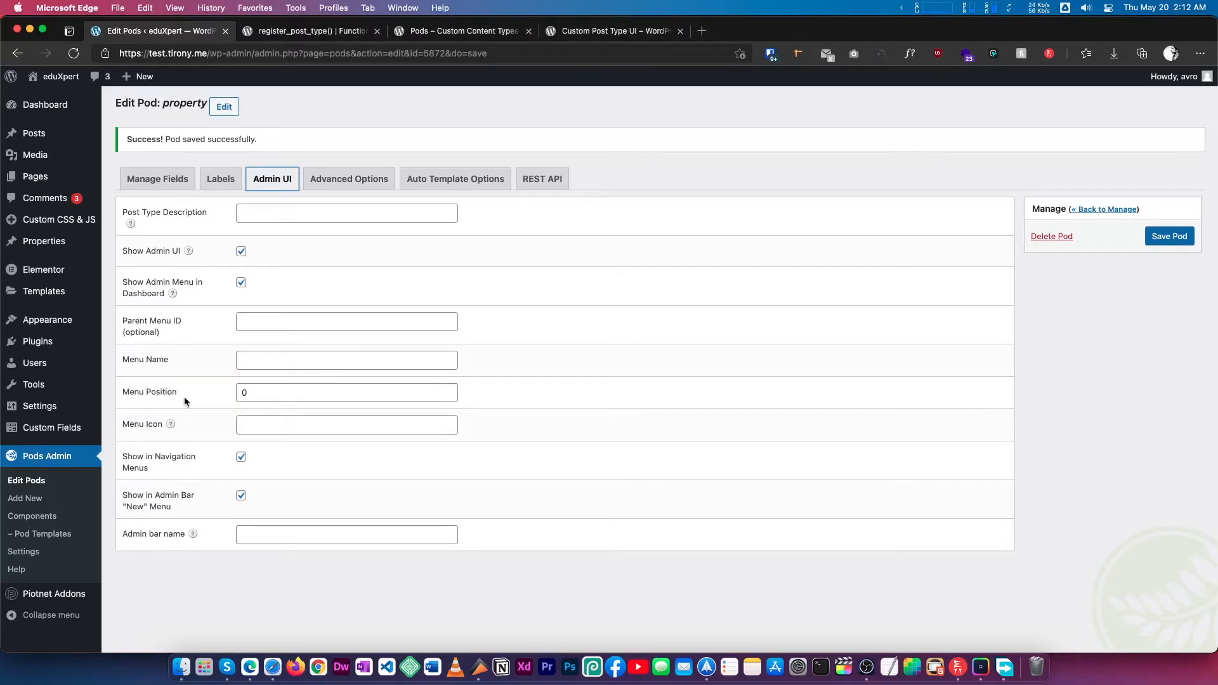
double_click(250, 393)
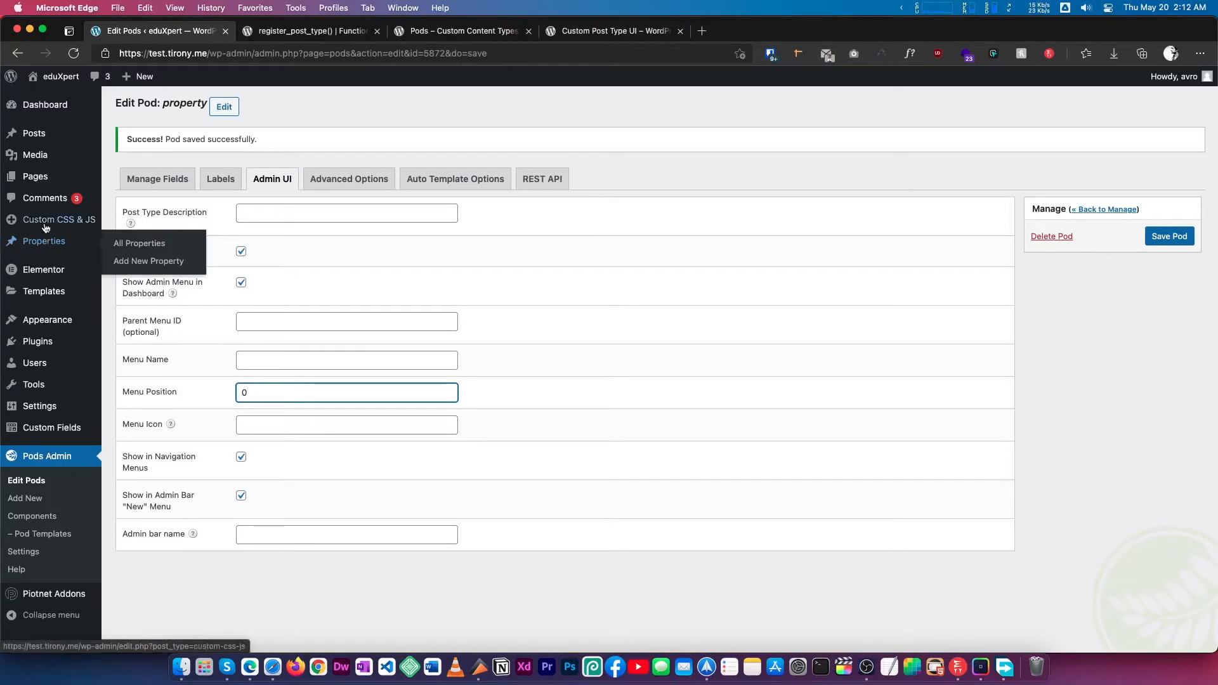
mouse_move(50, 246)
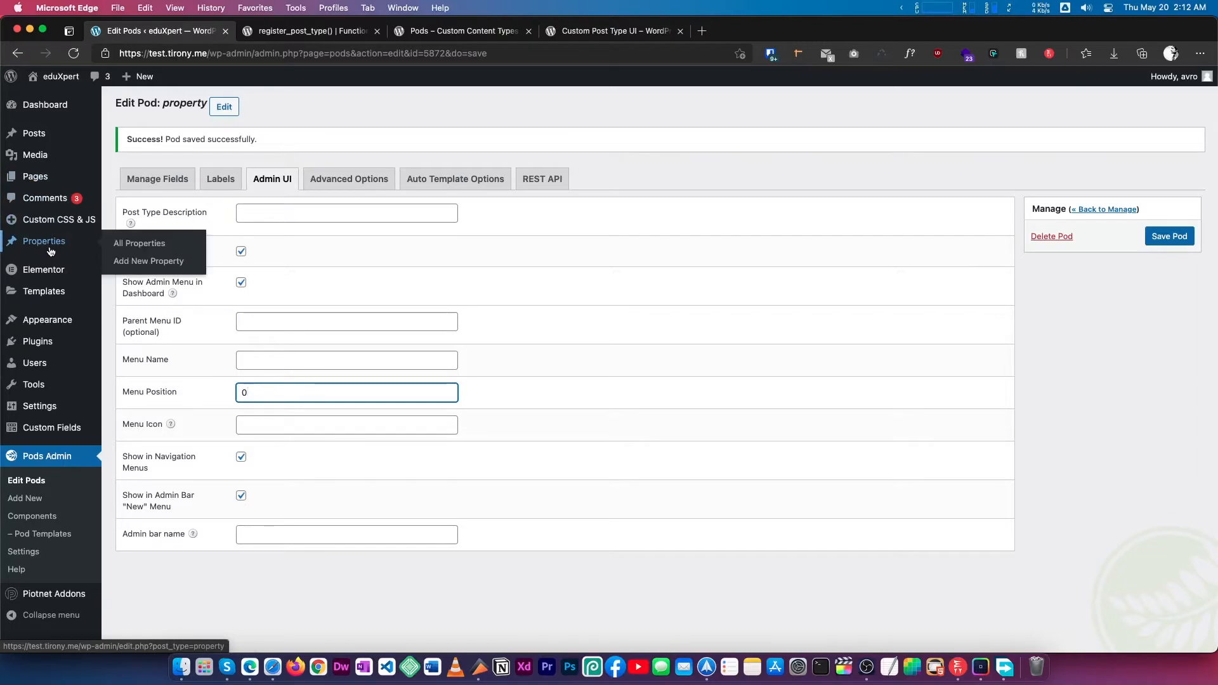
mouse_move(41, 365)
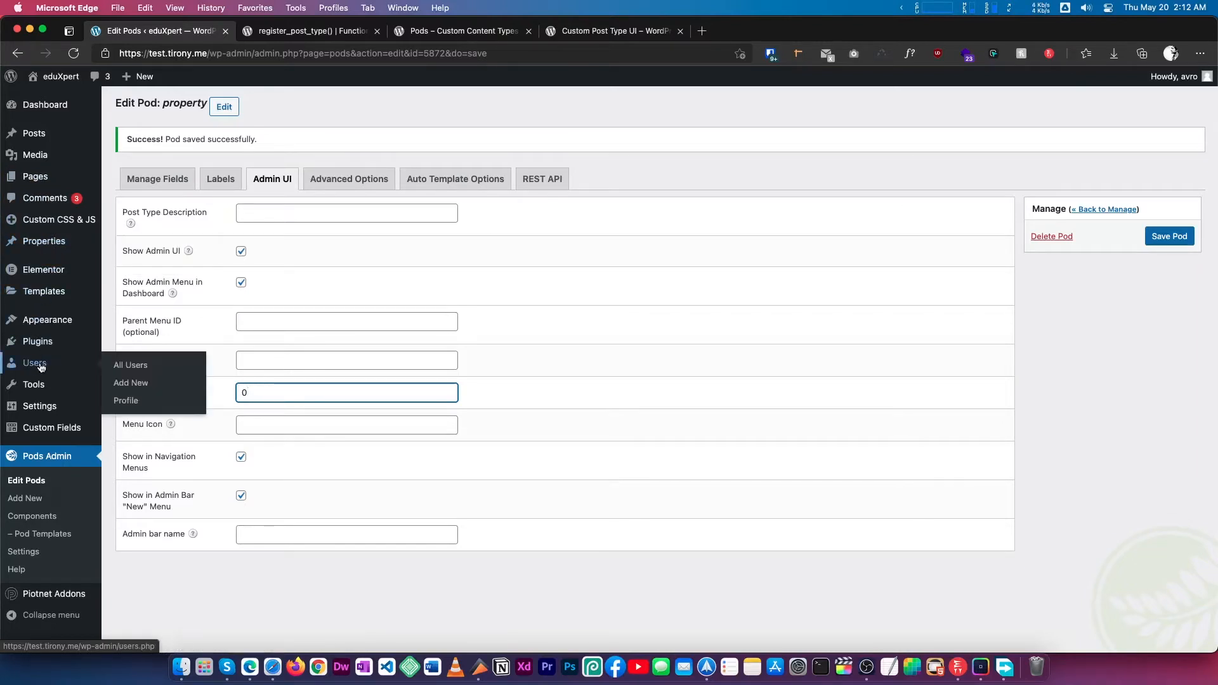
left_click_drag(286, 392, 236, 390)
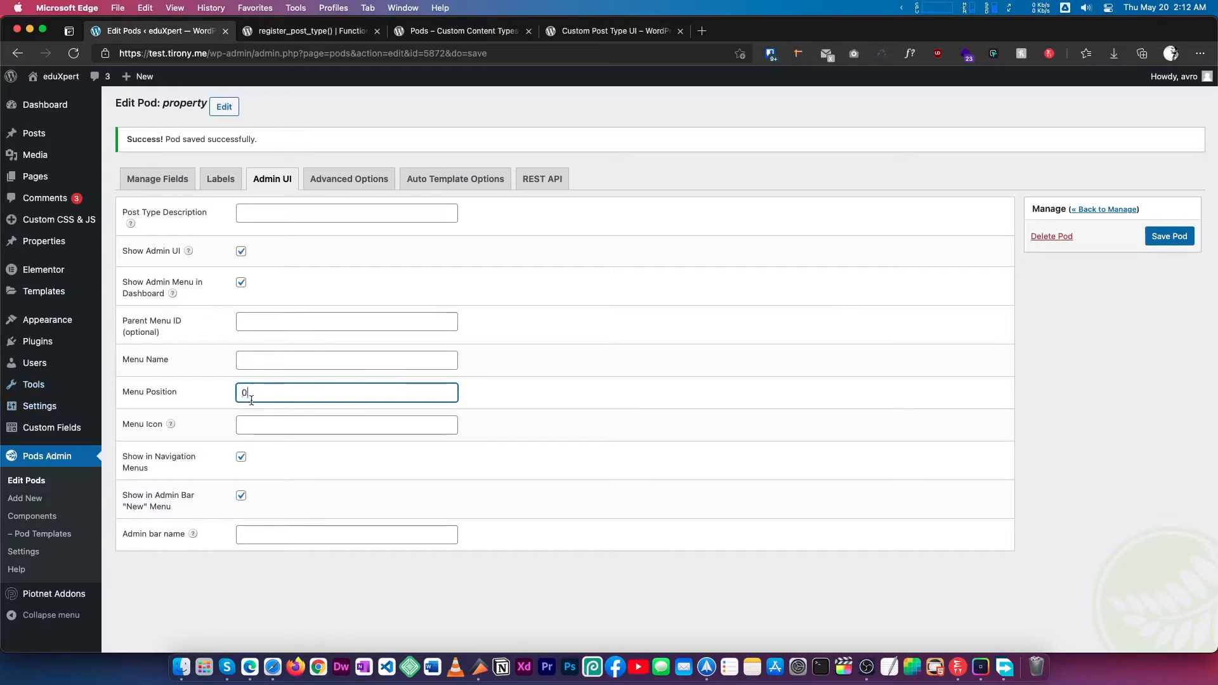
type("1")
left_click(1169, 235)
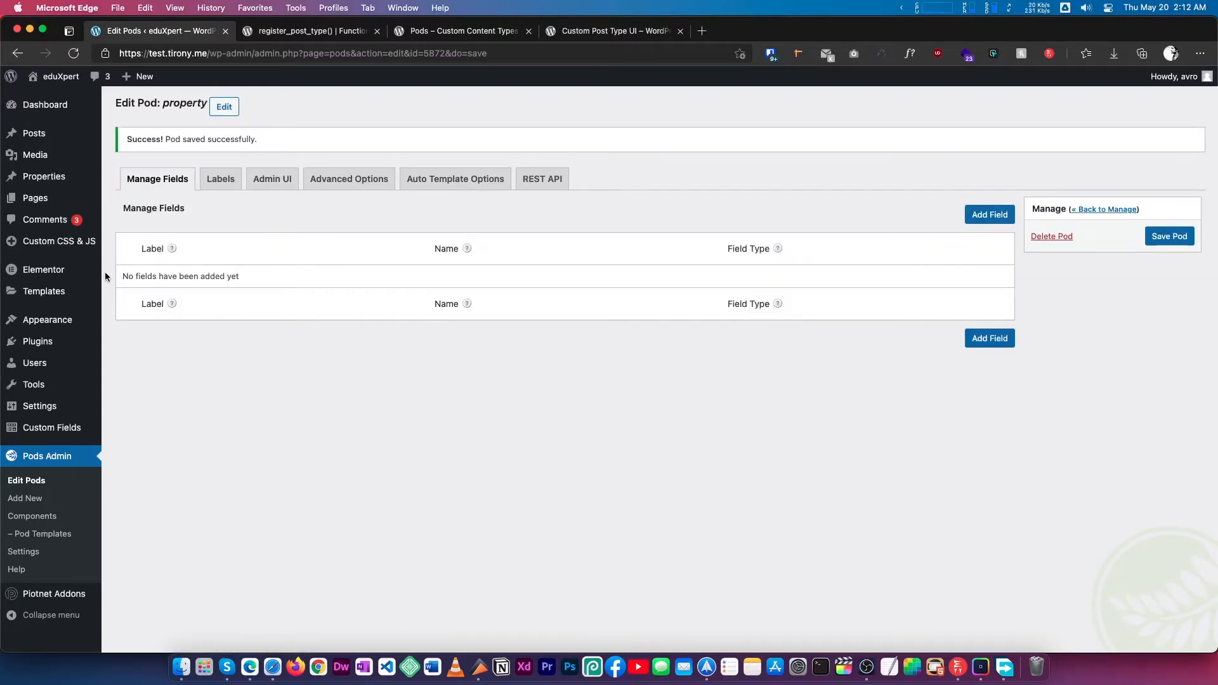
mouse_move(53, 182)
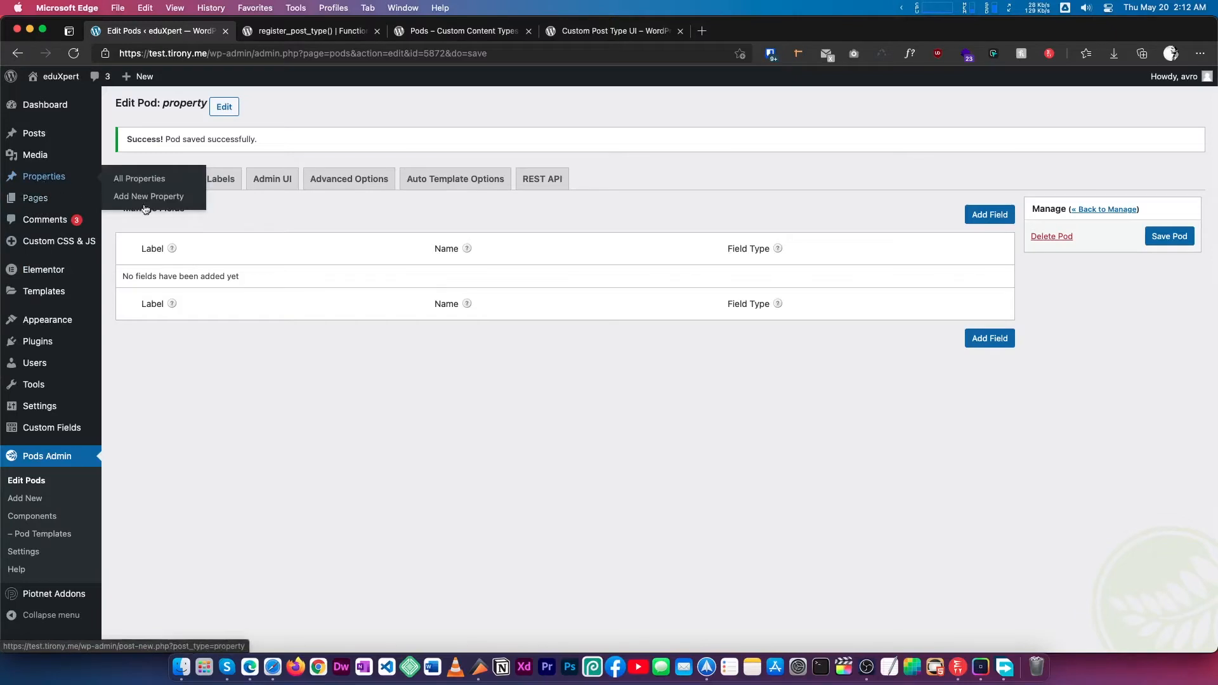
Change the property pod's admin menu position to 30 and save it
left_click(258, 183)
double_click(318, 389)
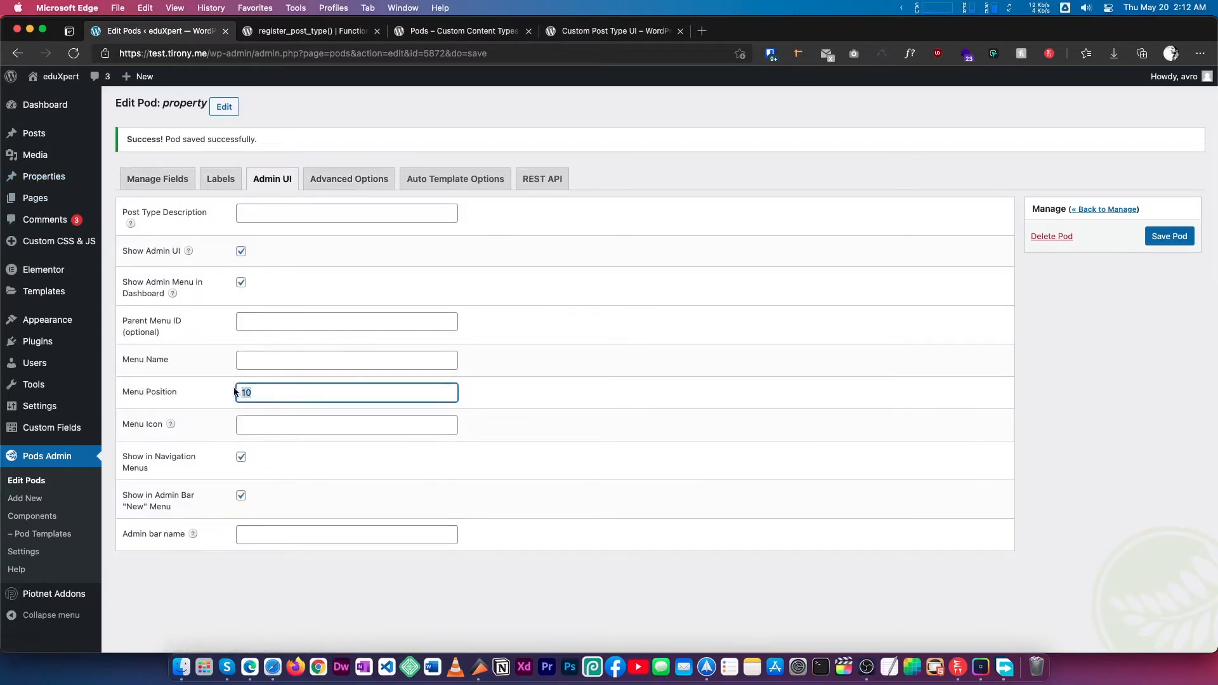
type("30")
left_click(1169, 236)
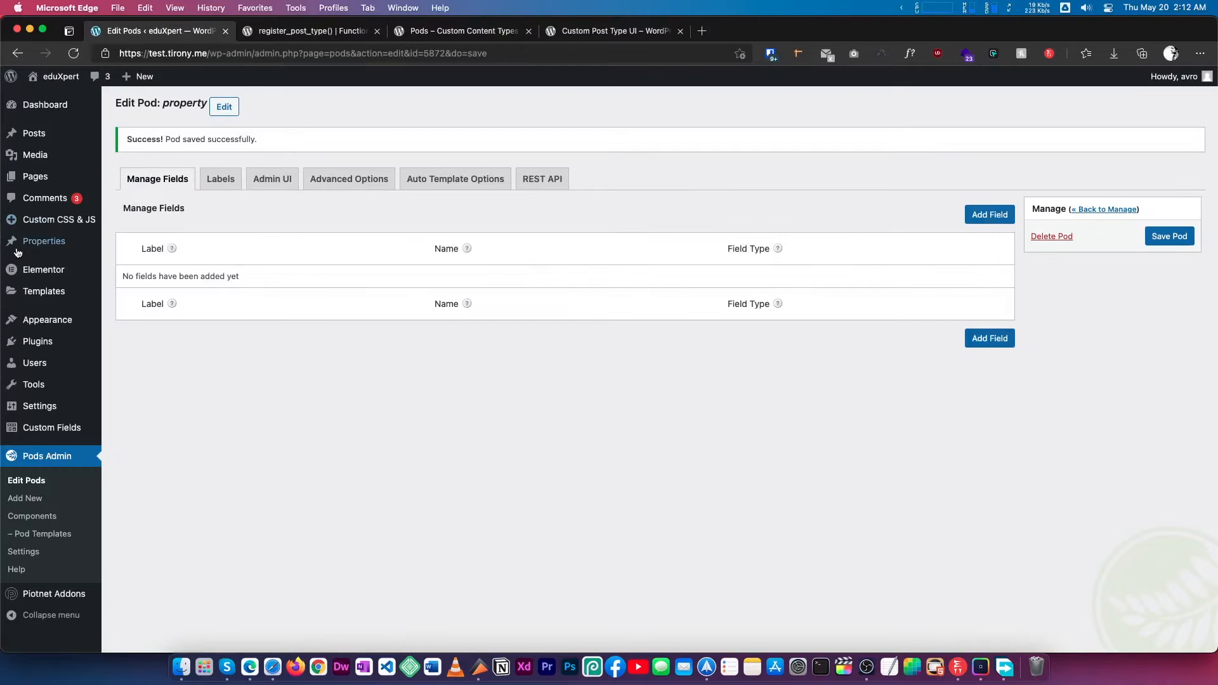
mouse_move(44, 247)
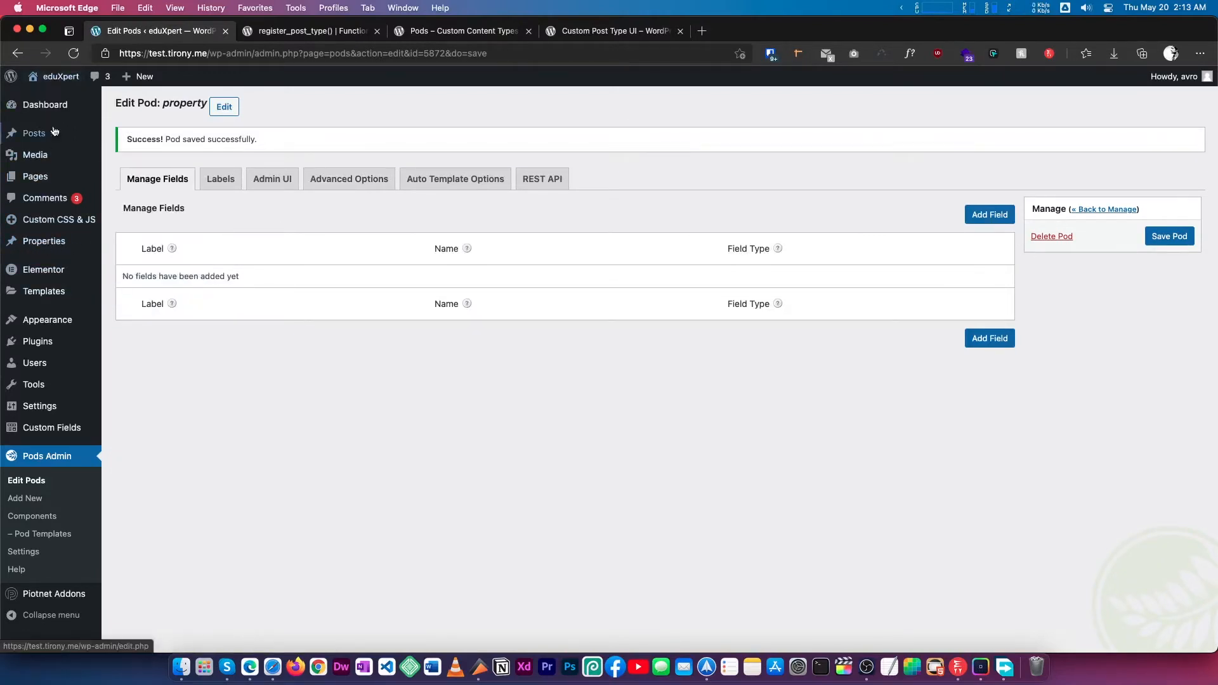
Set the menu position of the property pod to 5 and save the pod
left_click(287, 183)
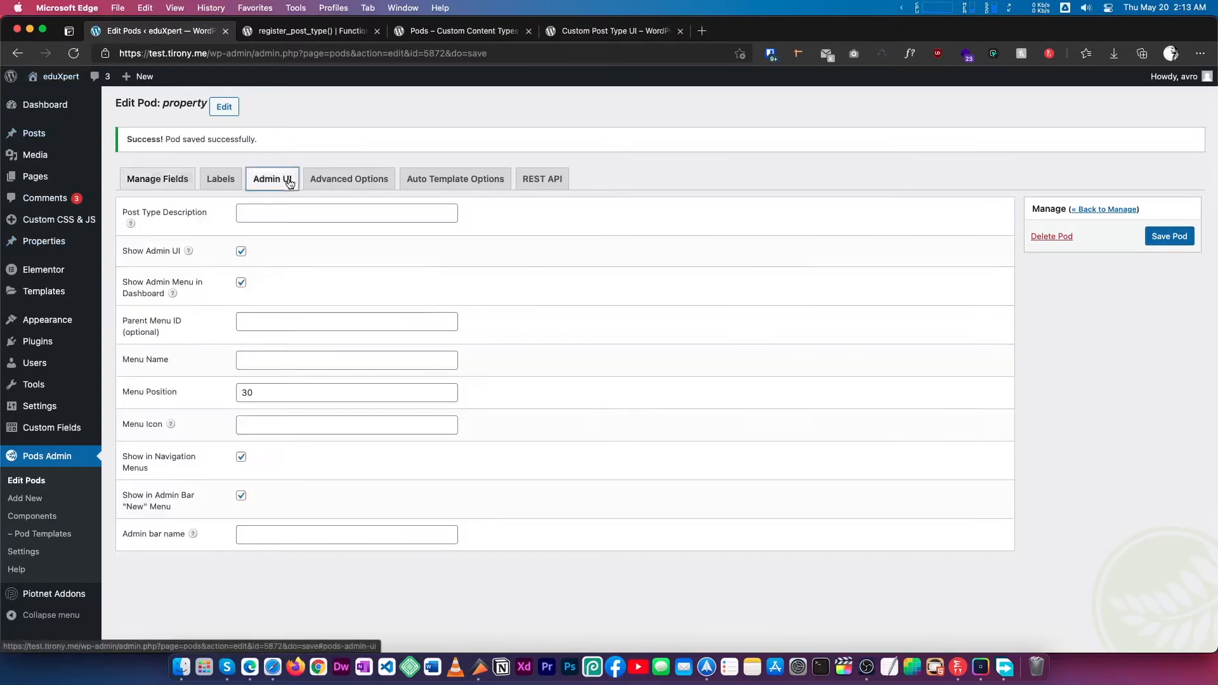
double_click(251, 391)
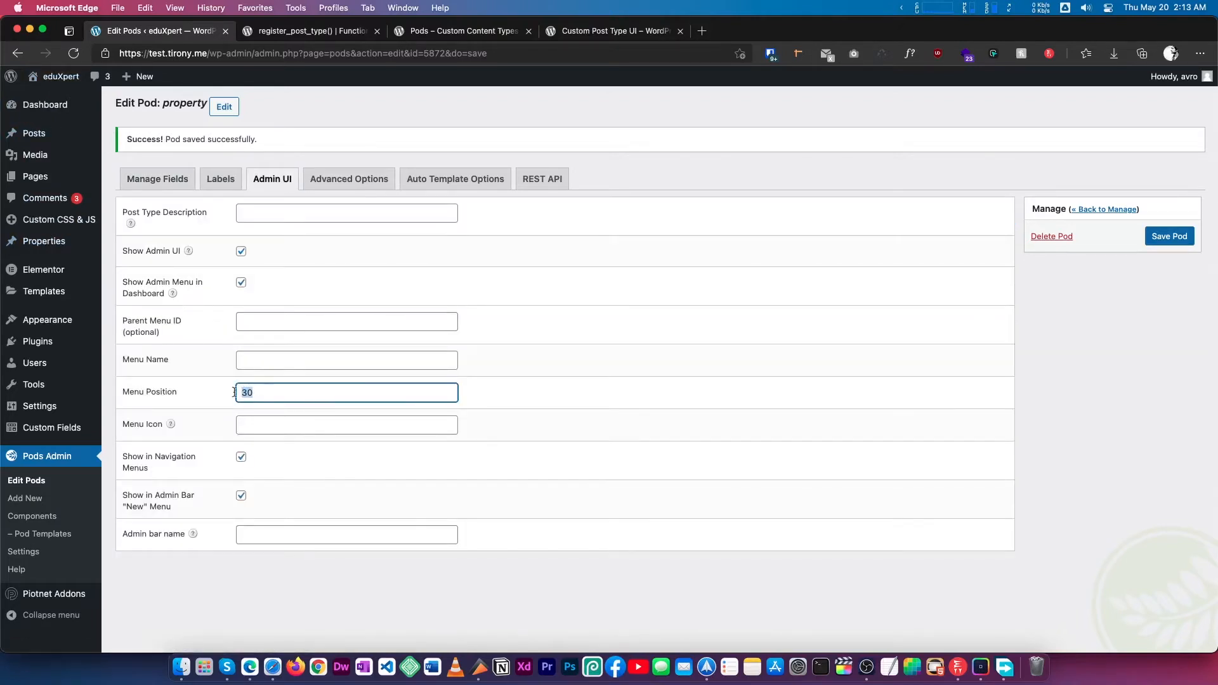
type("5")
left_click(1169, 236)
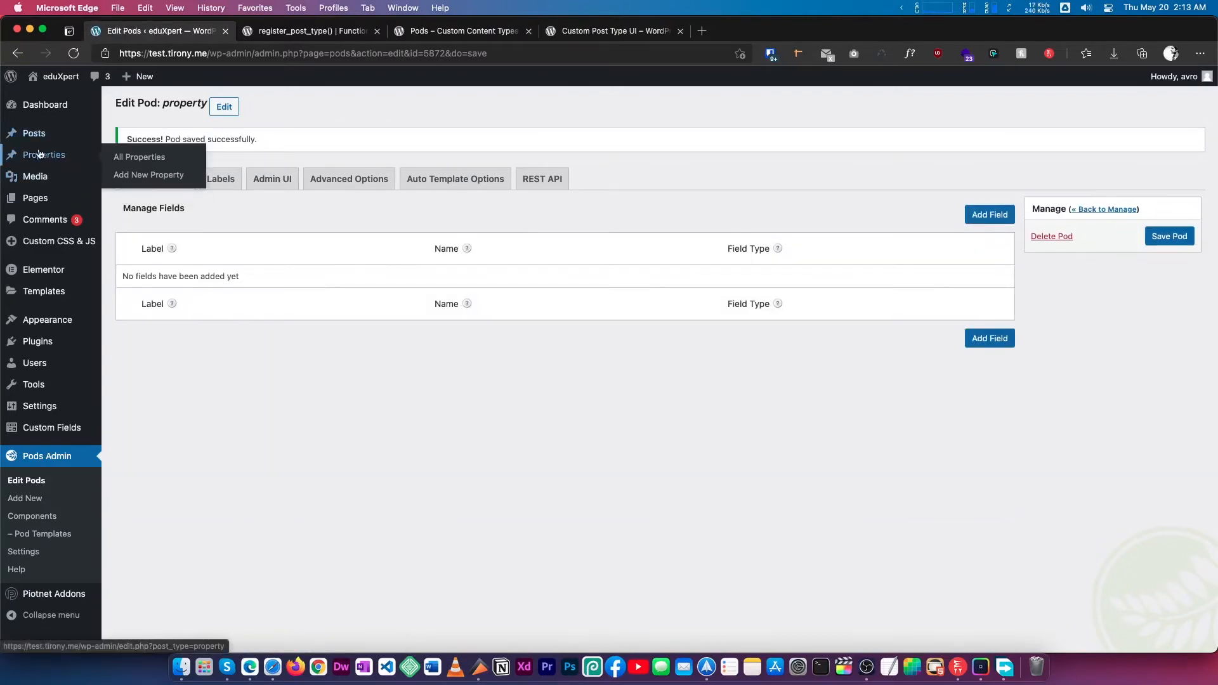
mouse_move(39, 137)
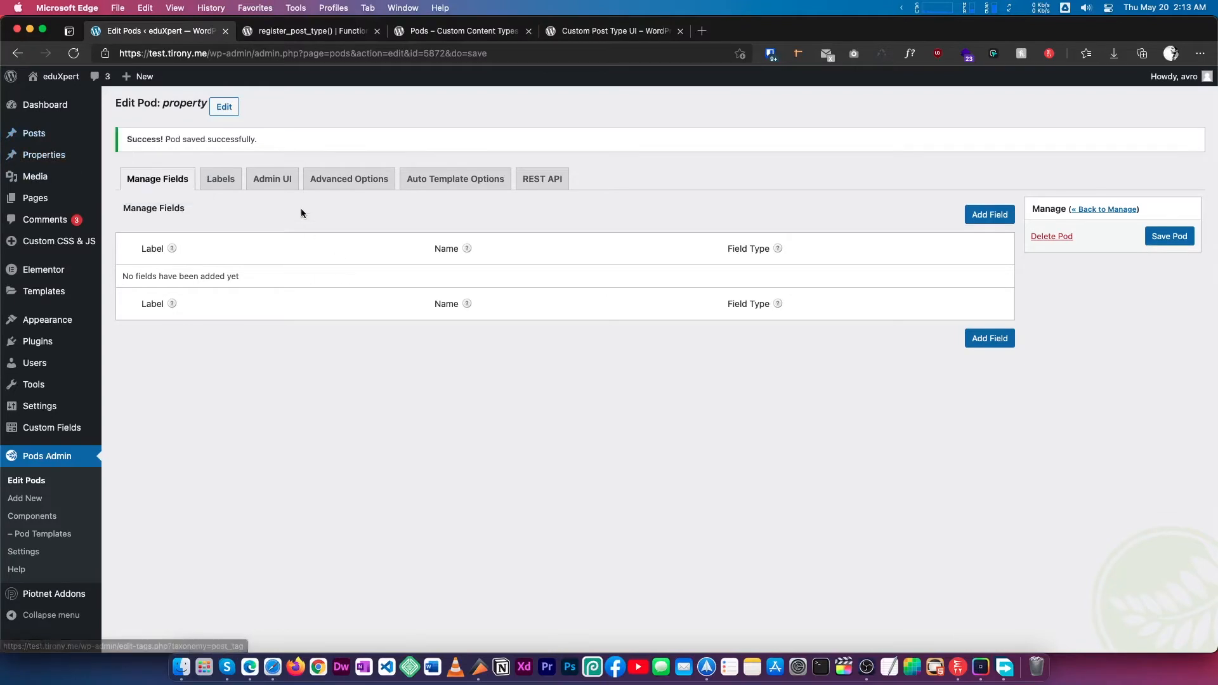
Open the Dashicons reference linked in the help for the pod's Menu Icon setting in a separate browser tab
left_click(272, 179)
left_click(241, 388)
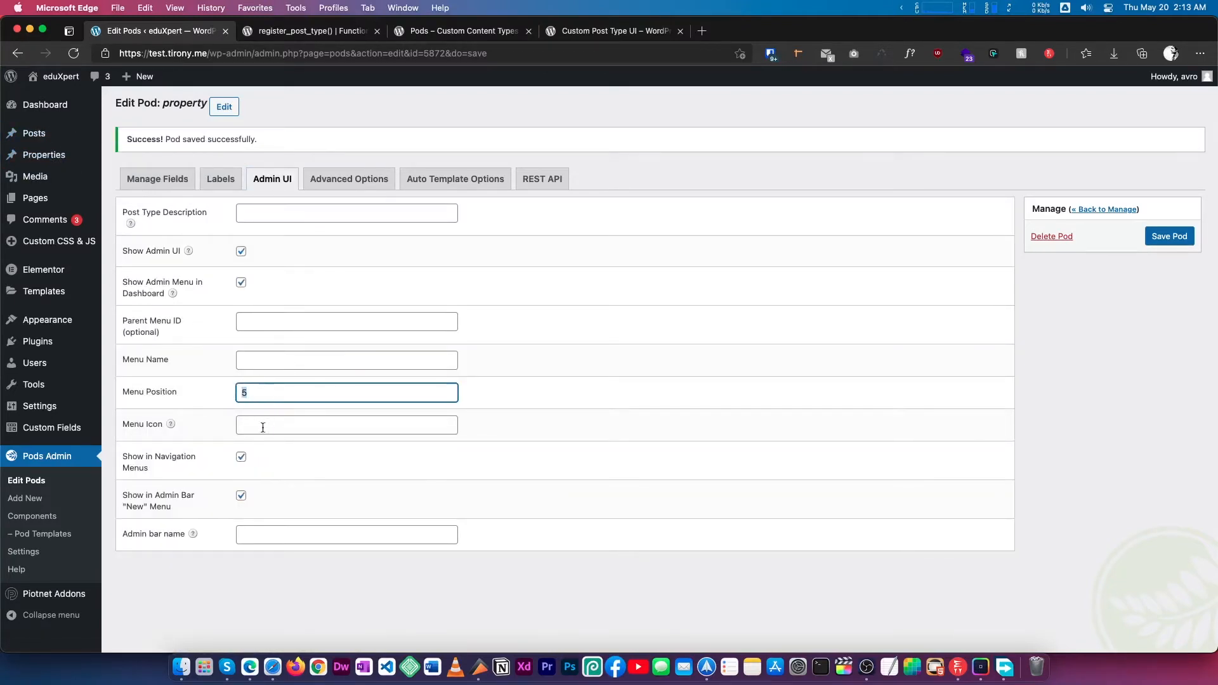
left_click(205, 434)
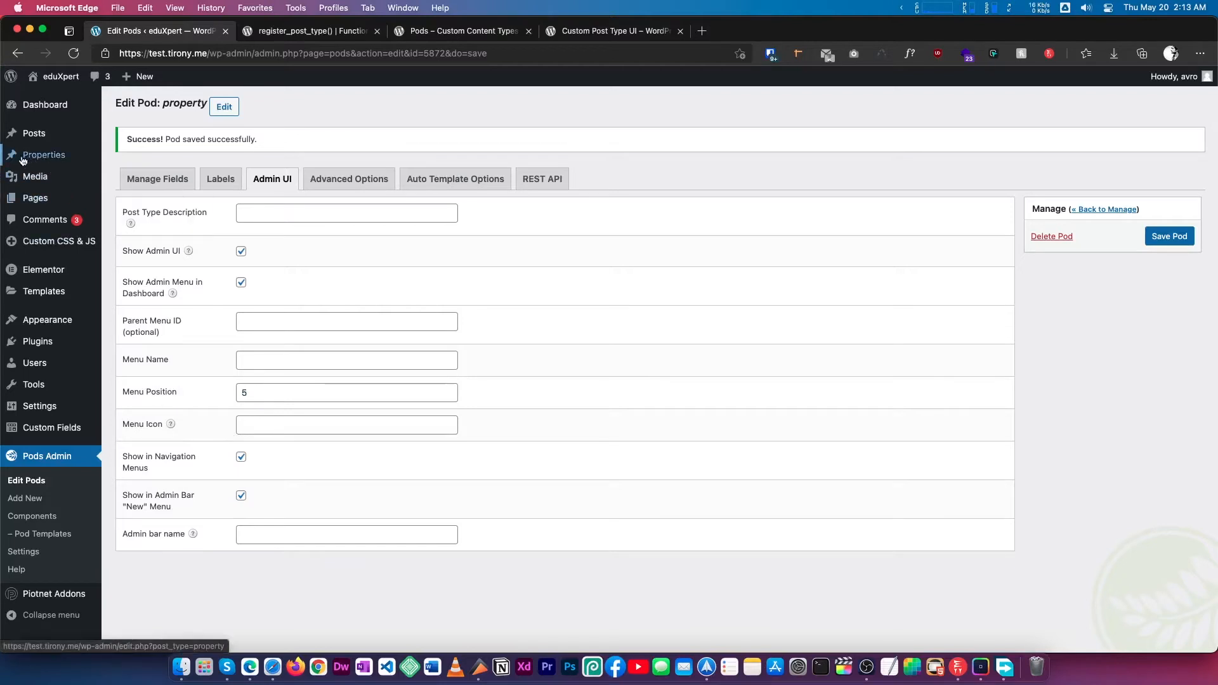
mouse_move(12, 158)
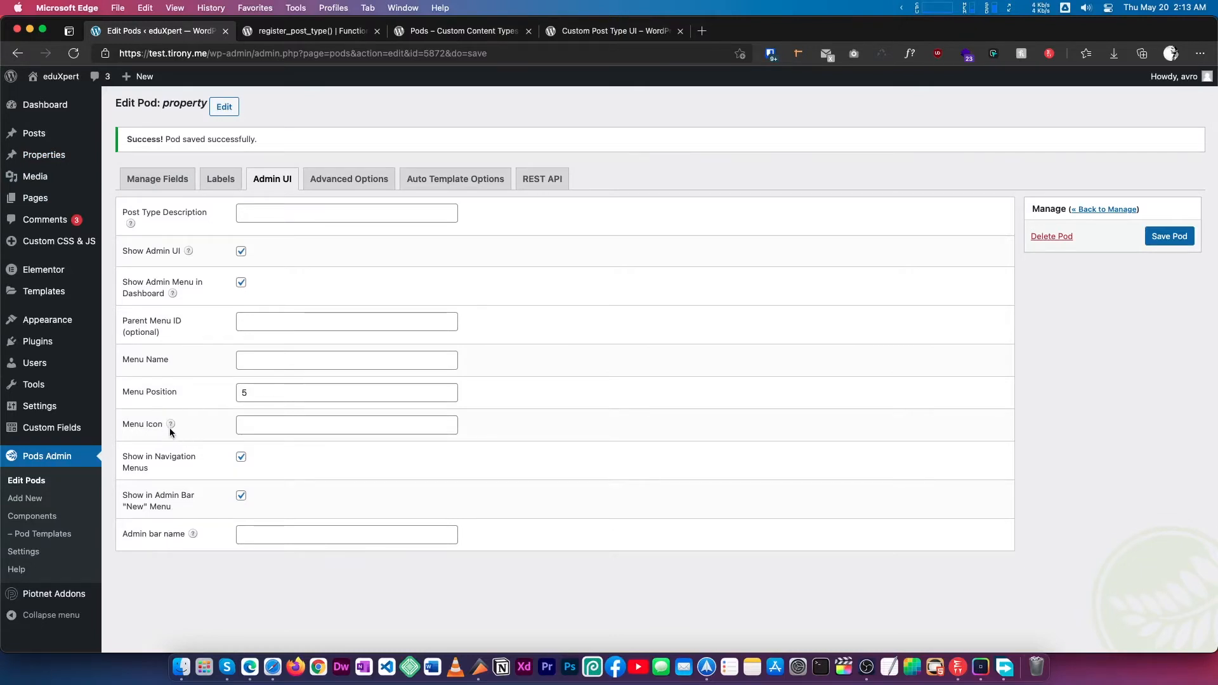
mouse_move(171, 427)
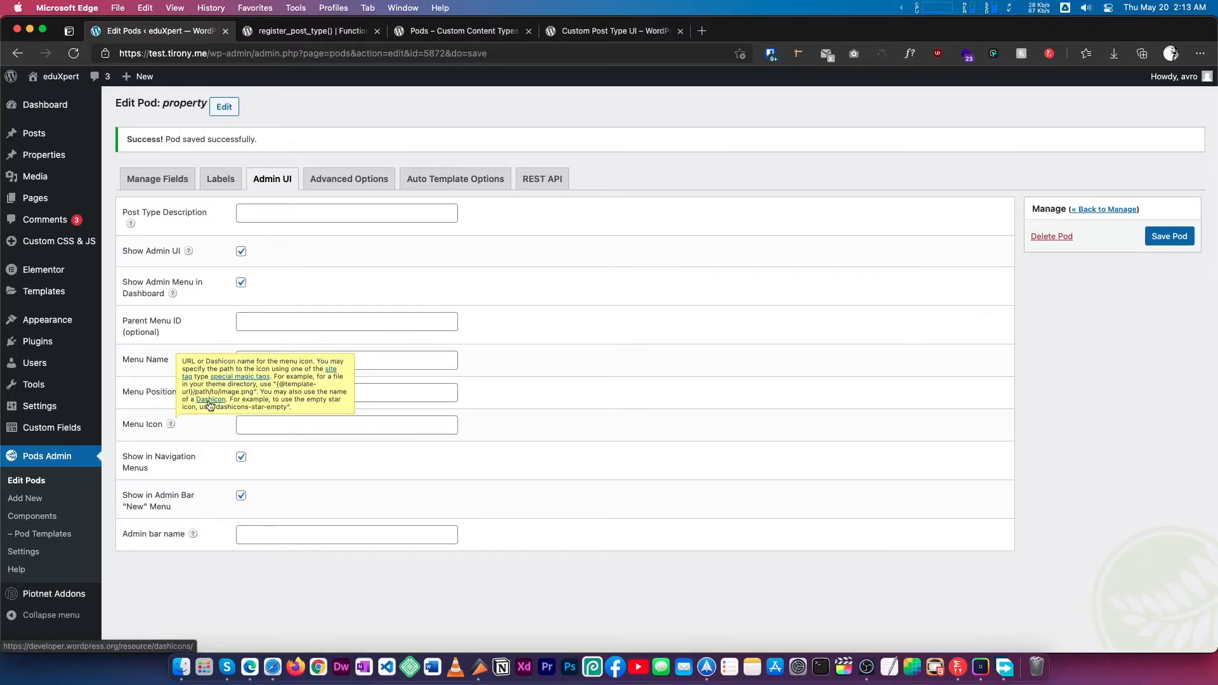
left_click(211, 399, "super")
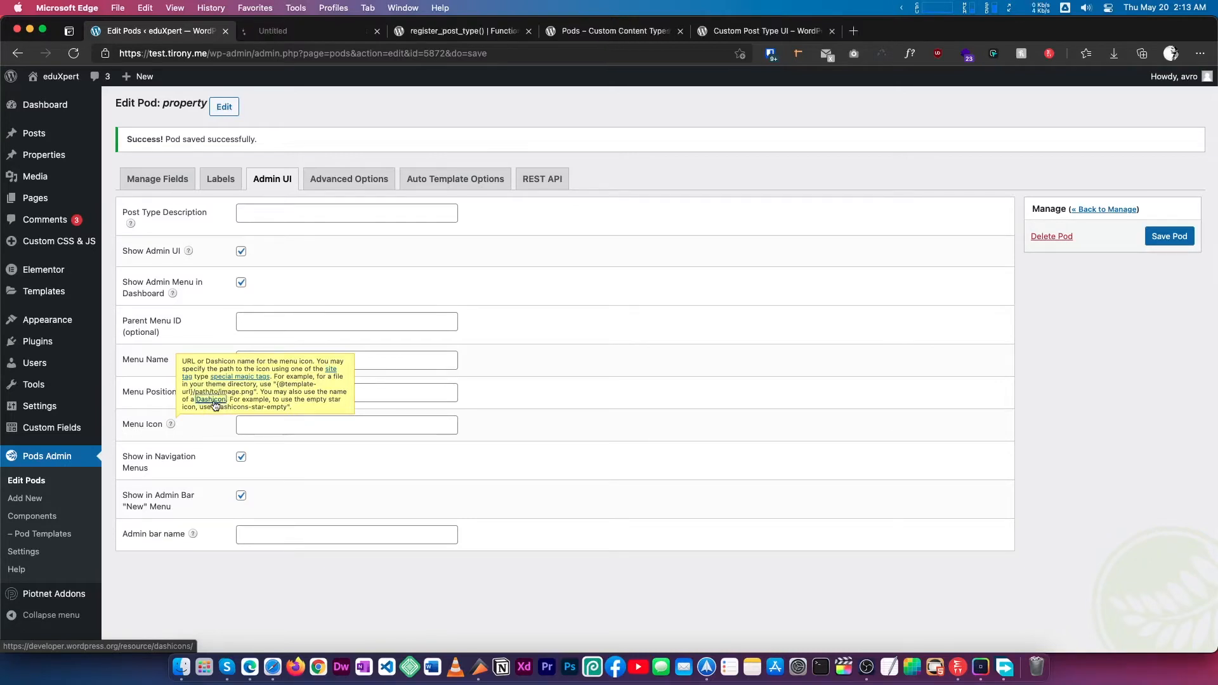
left_click(283, 37)
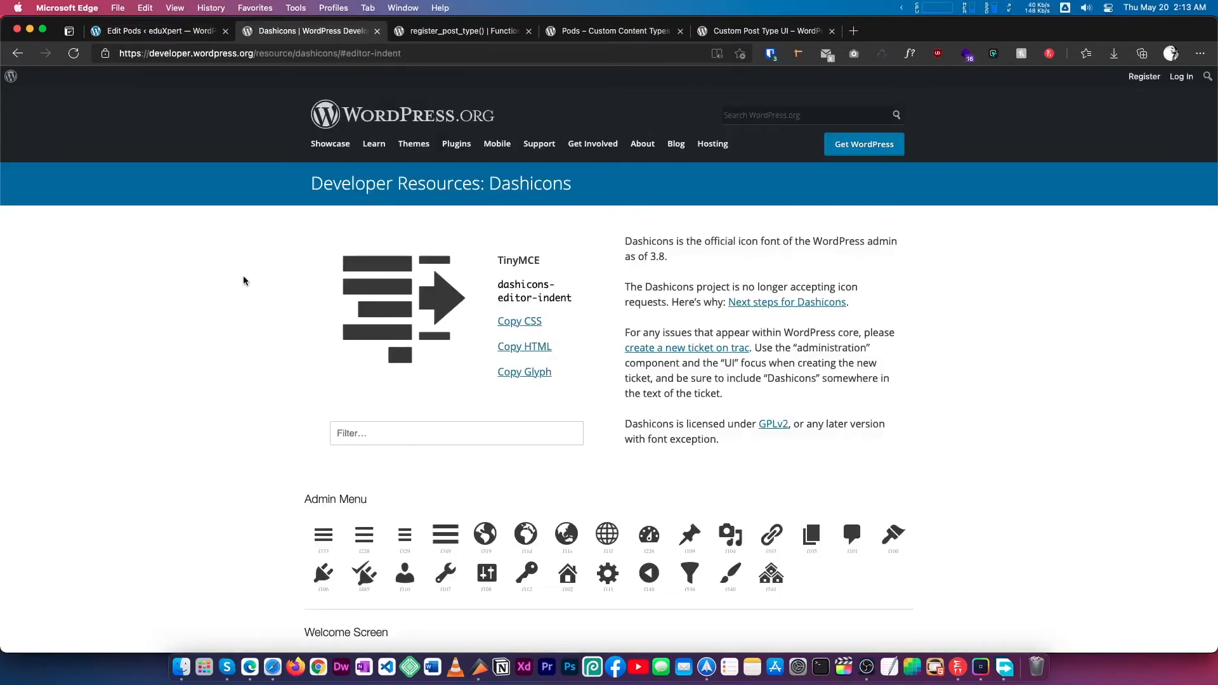
Browse the Dashicons list and select the store icon in the Misc group
scroll(242, 276, "down", 15)
scroll(236, 275, "up", 10)
scroll(237, 278, "down", 20)
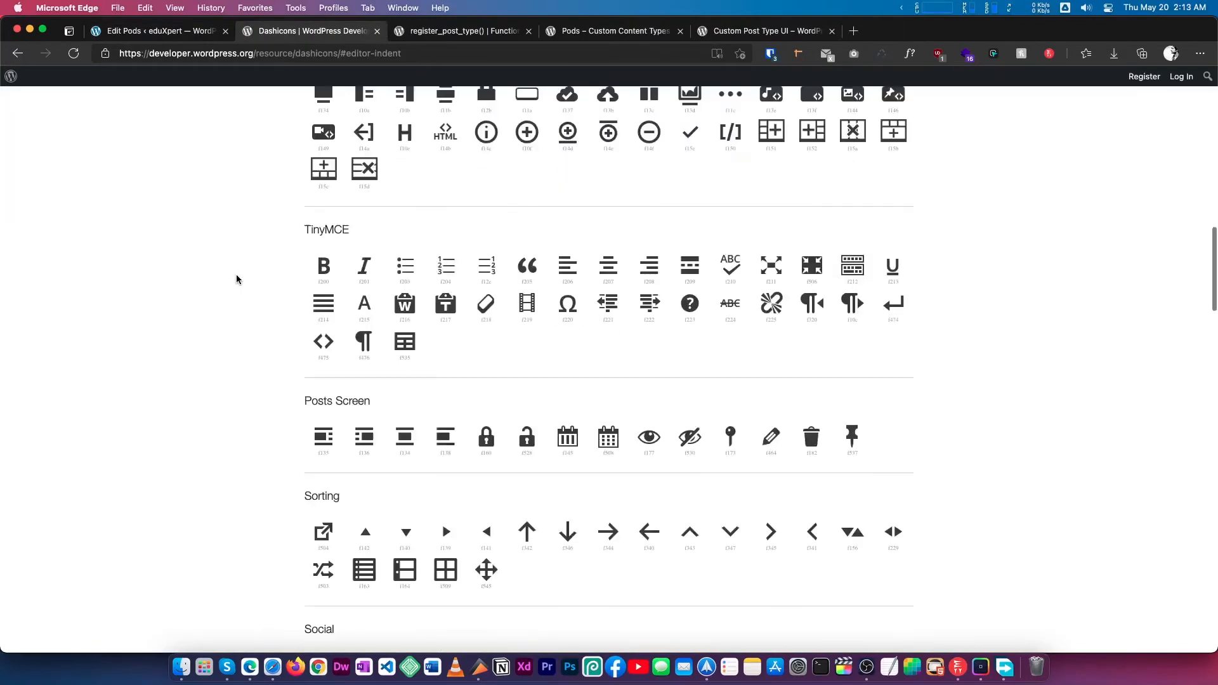
scroll(237, 274, "down", 15)
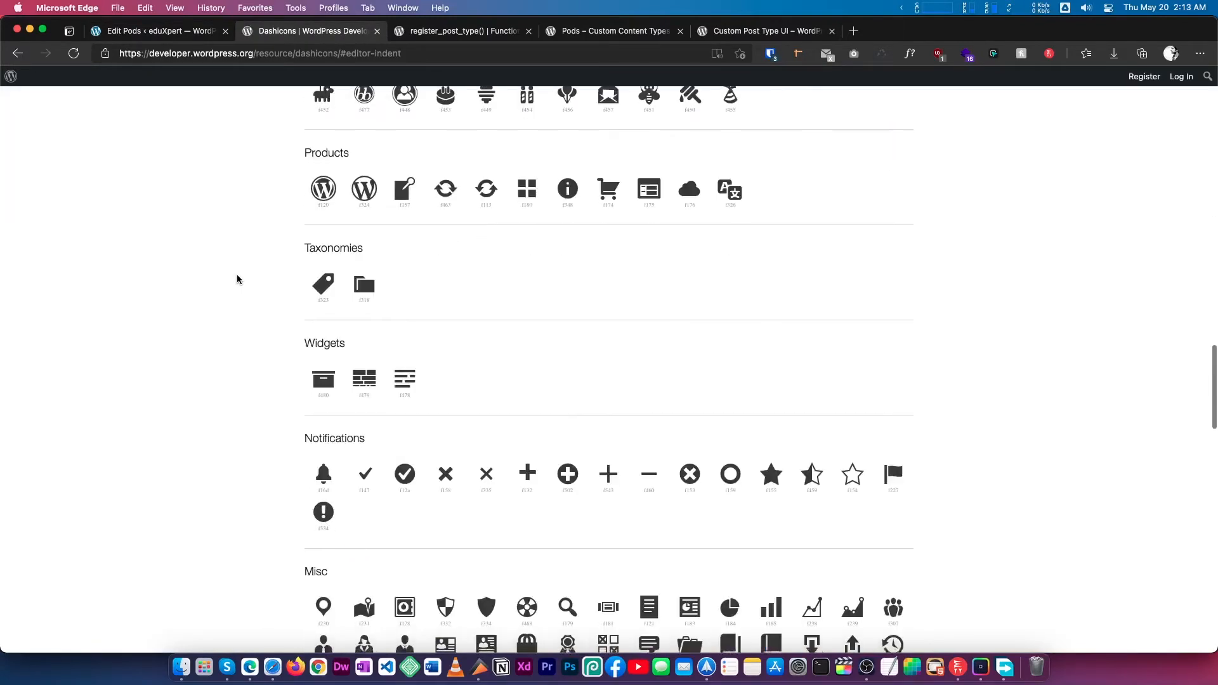
scroll(240, 279, "up", 5)
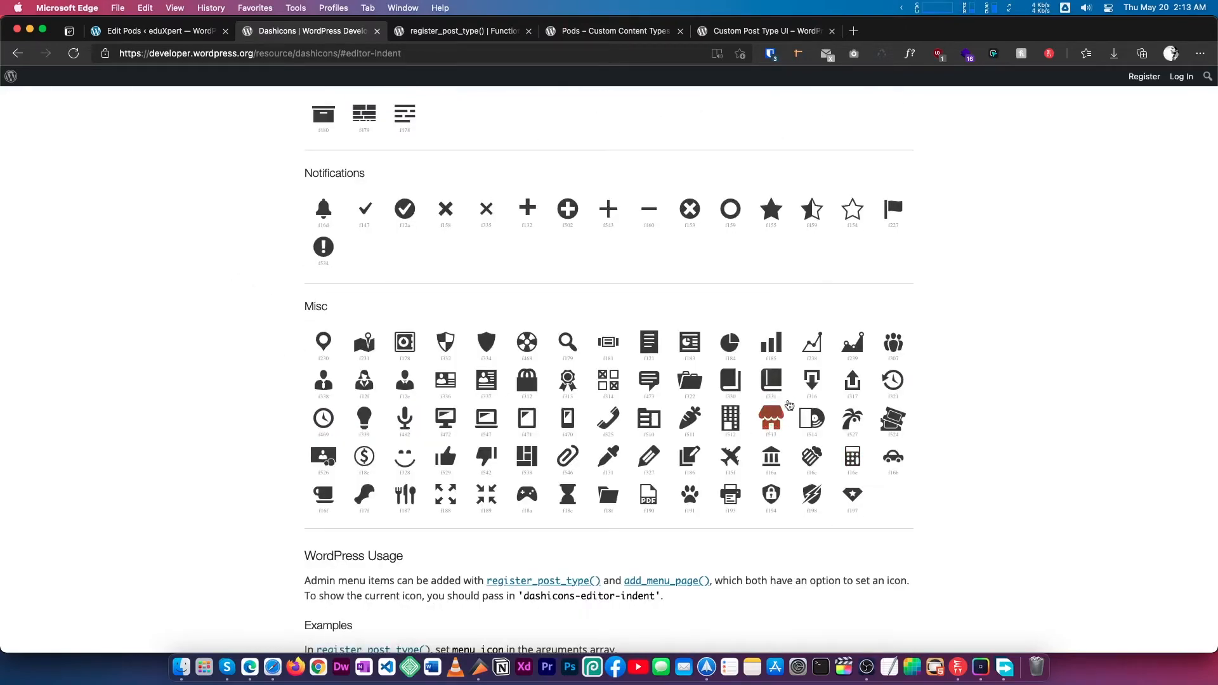
left_click(775, 422)
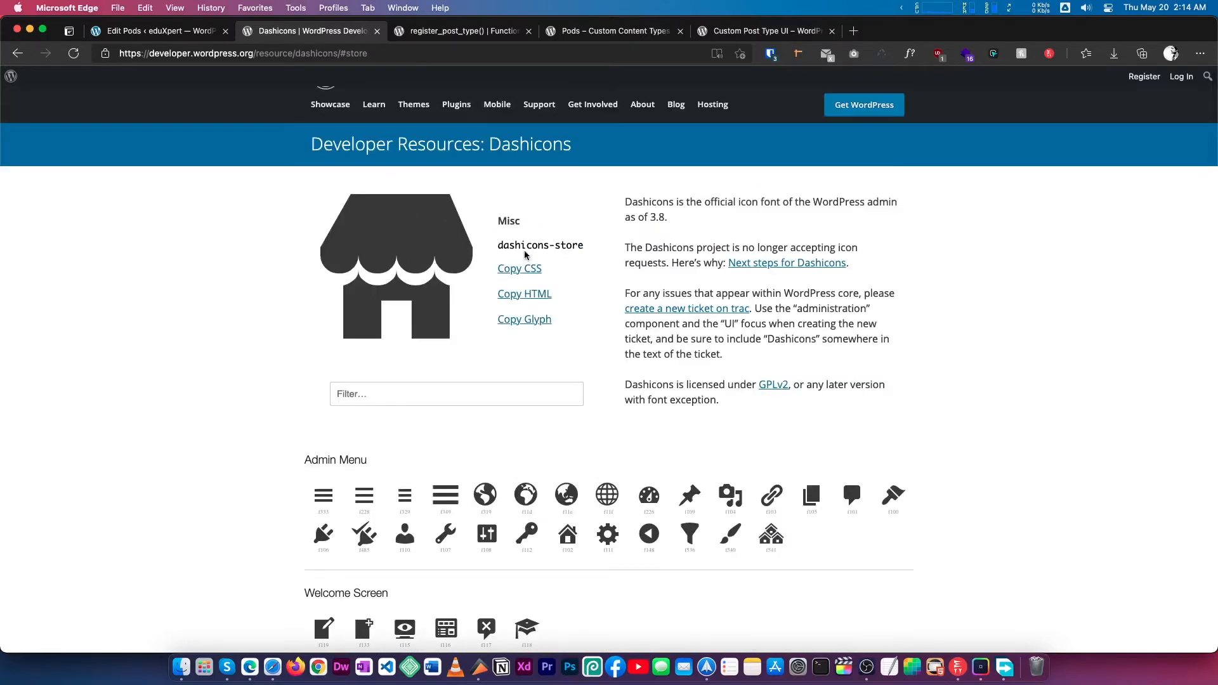
Copy the icon name dashicons-store, enter it as the property pod's menu icon and save the pod
left_click_drag(498, 245, 581, 246)
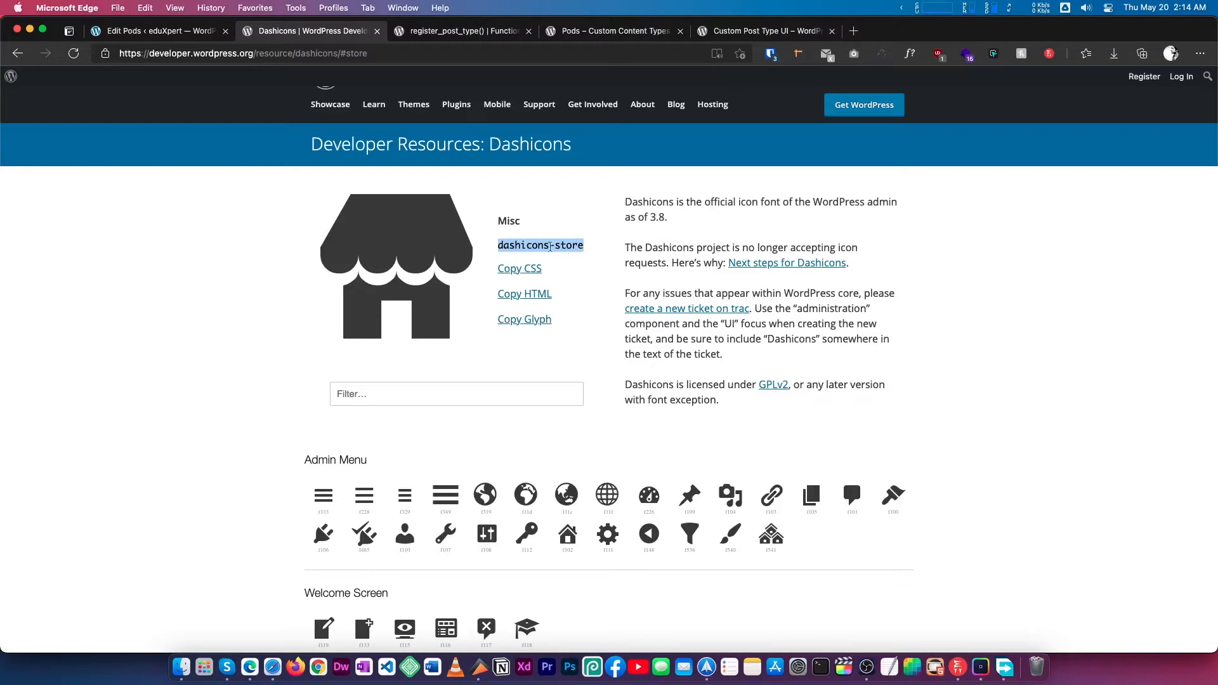
left_click(519, 245)
left_click_drag(498, 244, 585, 245)
key("super+c")
key("ctrl+shift+Tab")
left_click(251, 426)
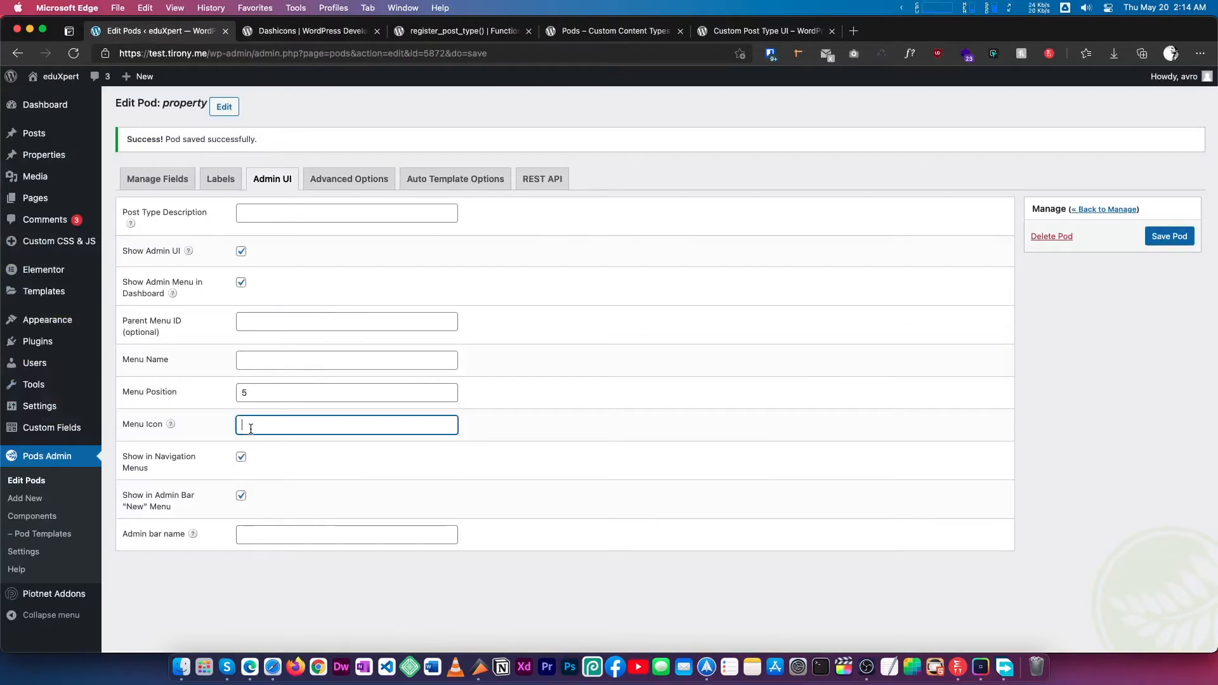
key("super+v")
left_click(1169, 236)
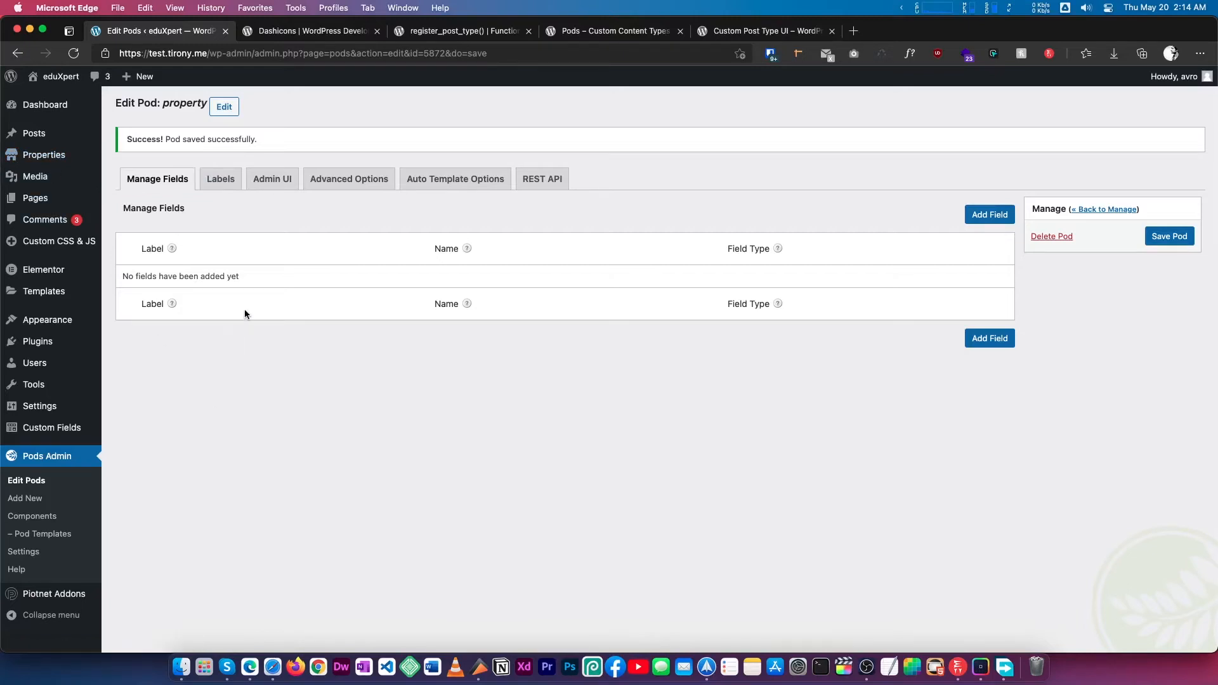
Enable the archive page in the property pod's advanced options
left_click(268, 189)
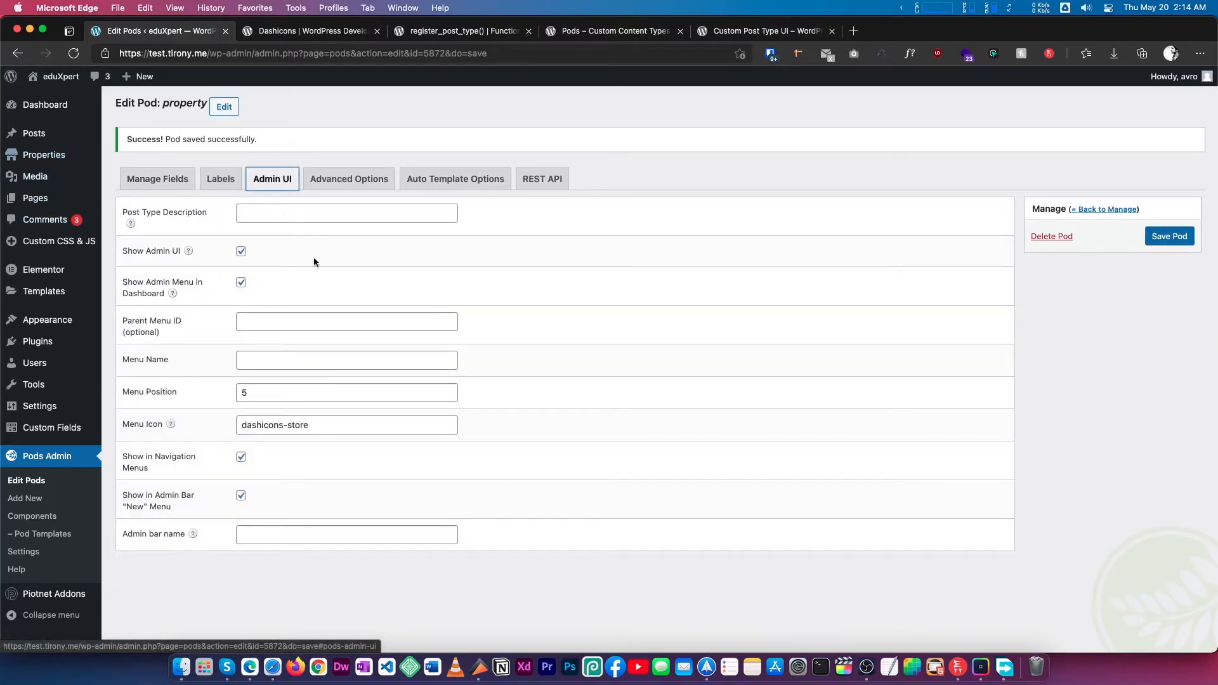
left_click(353, 184)
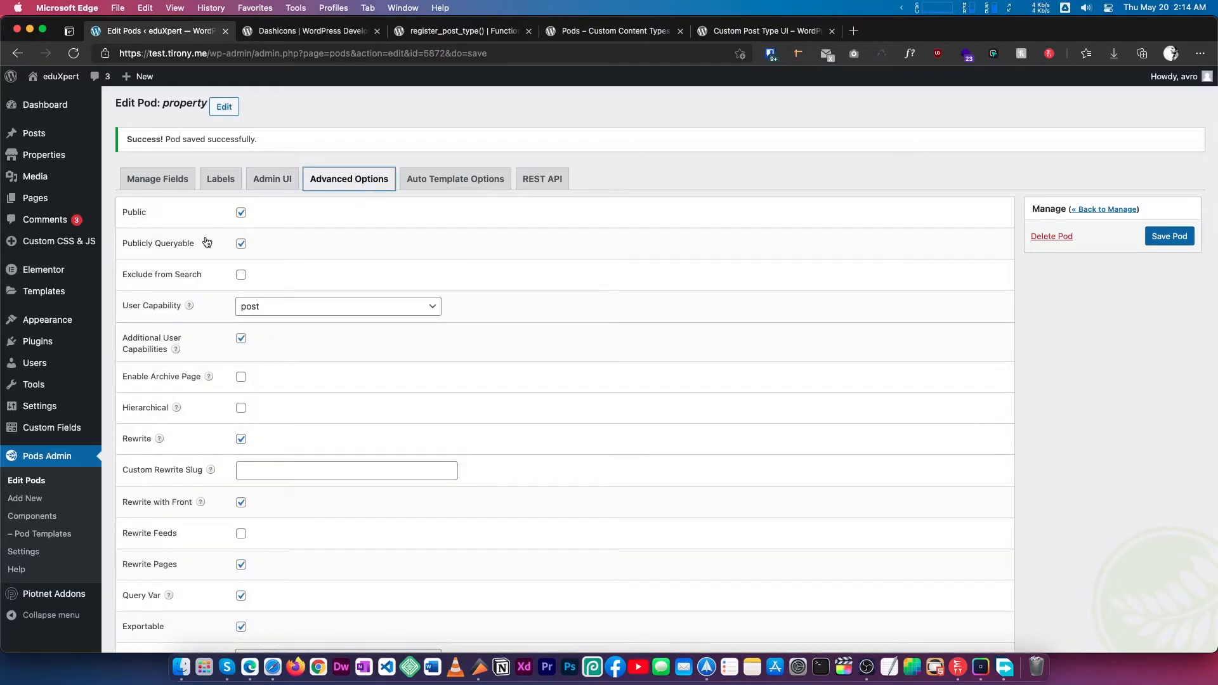
scroll(207, 241, "down", 1)
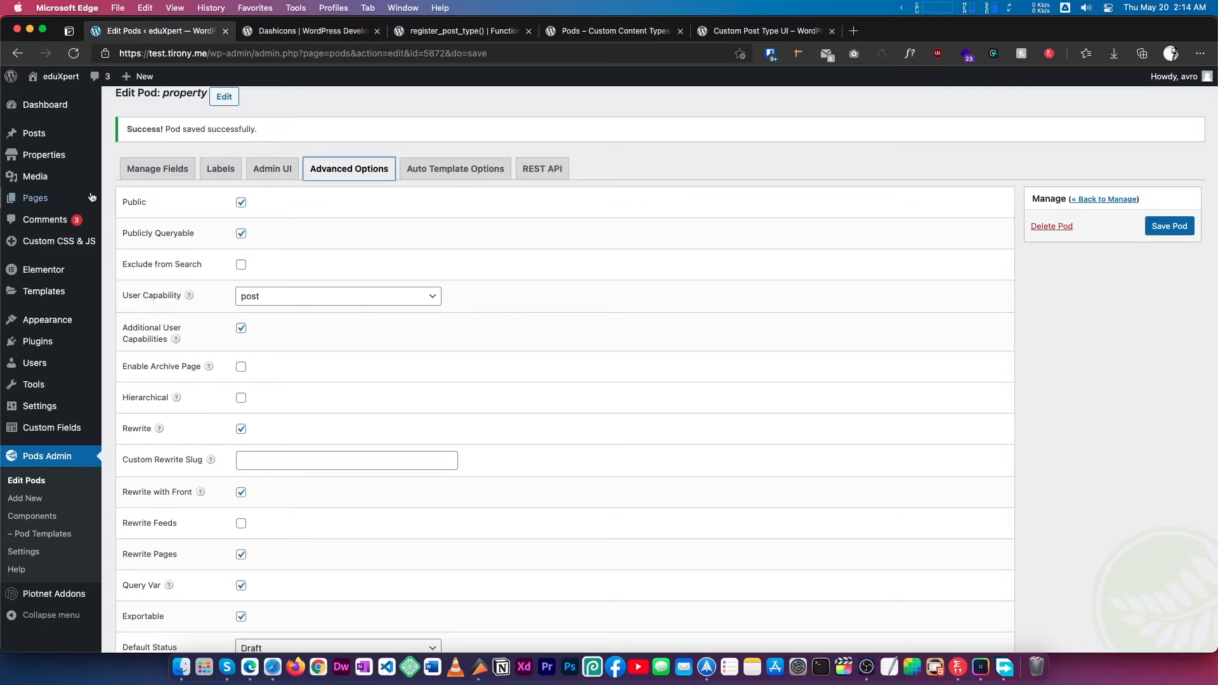
mouse_move(76, 155)
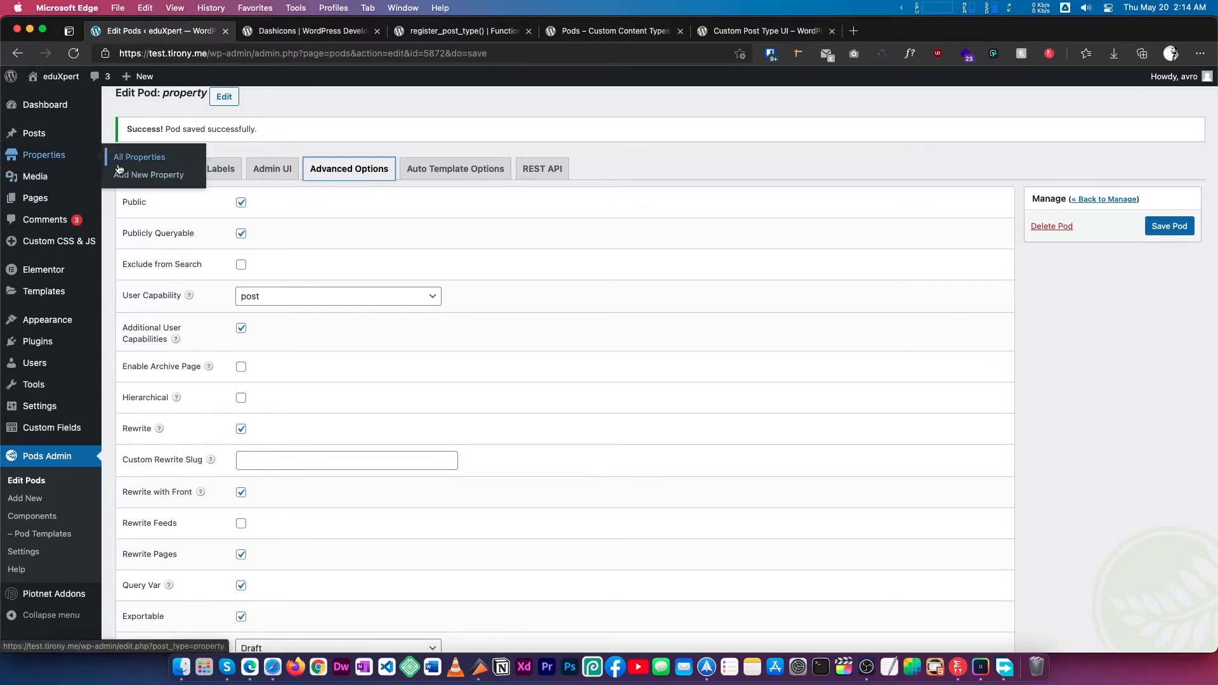
left_click(241, 367)
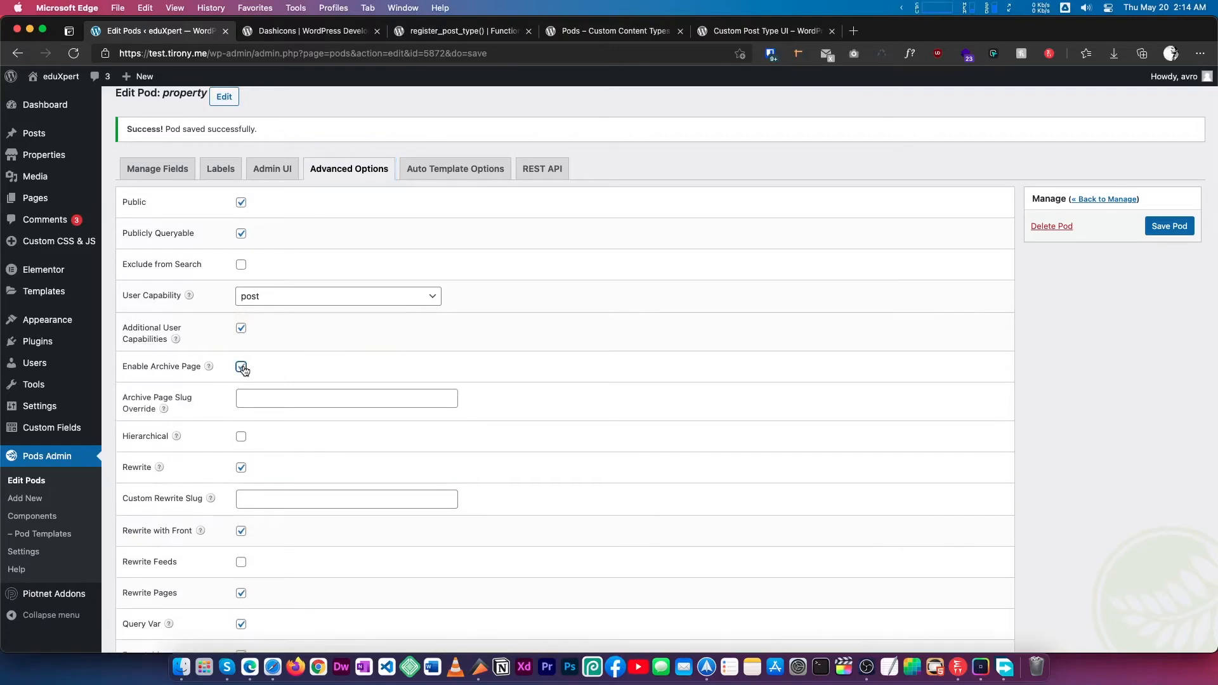
left_click(241, 437)
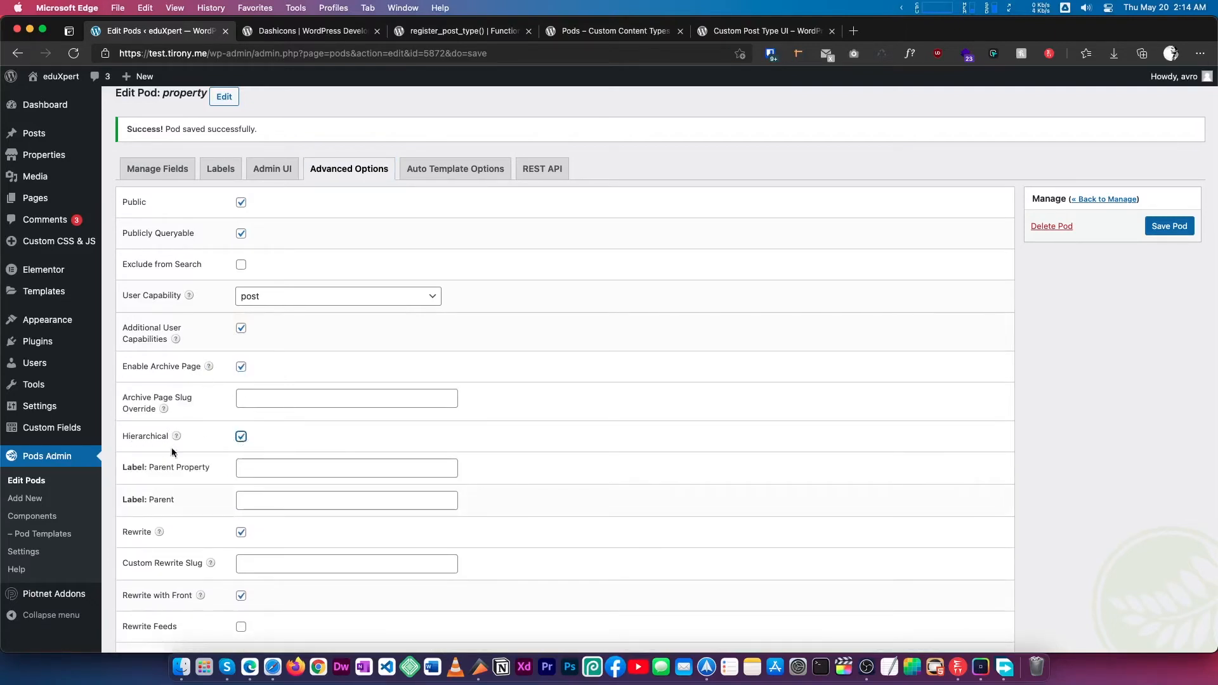
left_click(241, 436)
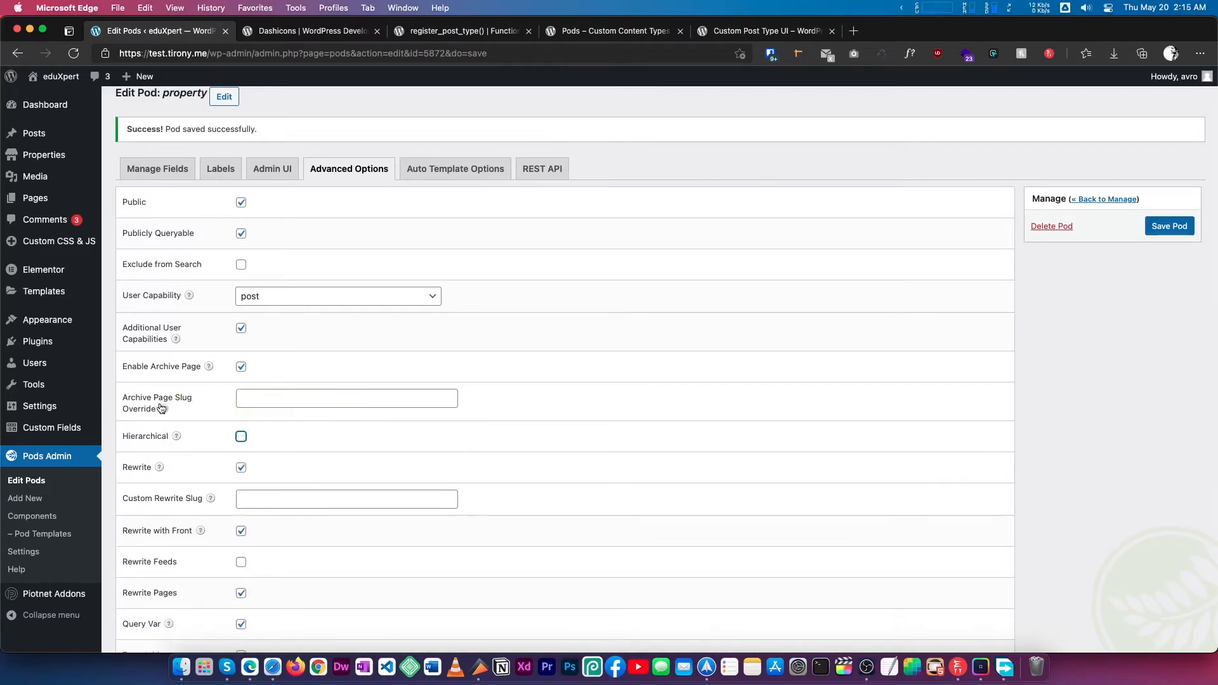
Set the property pod's archive page slug override to all-properties and save the pod
left_click_drag(125, 403, 172, 404)
mouse_move(57, 158)
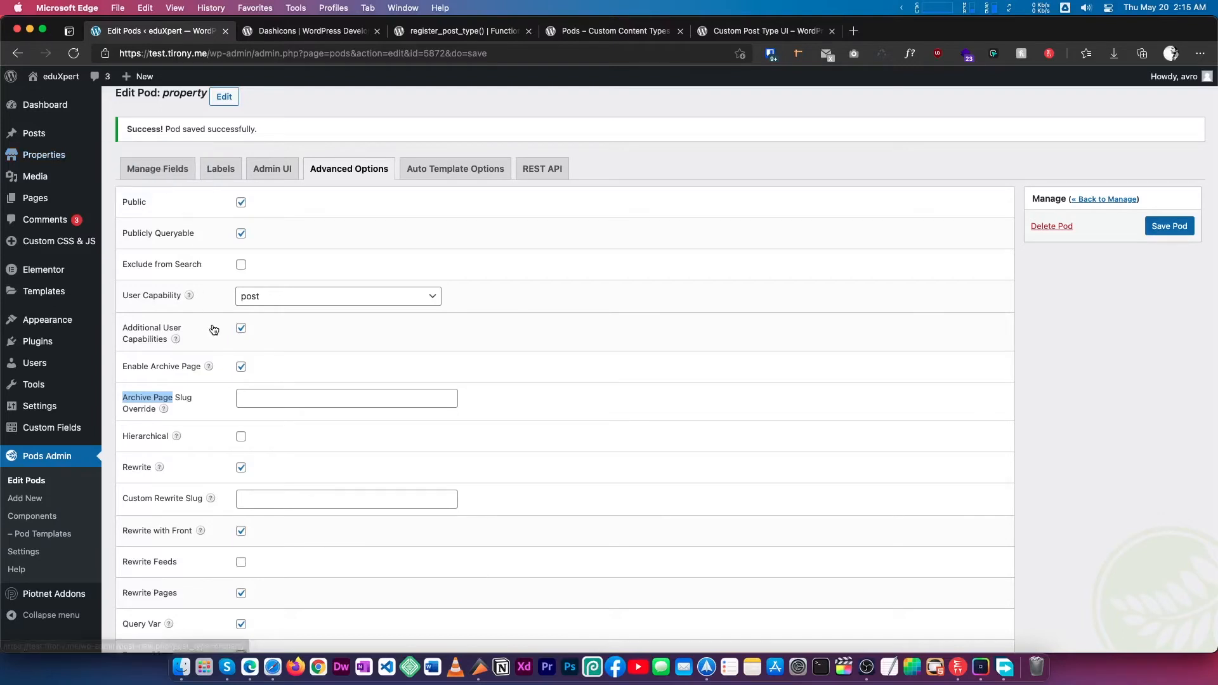
left_click(262, 397)
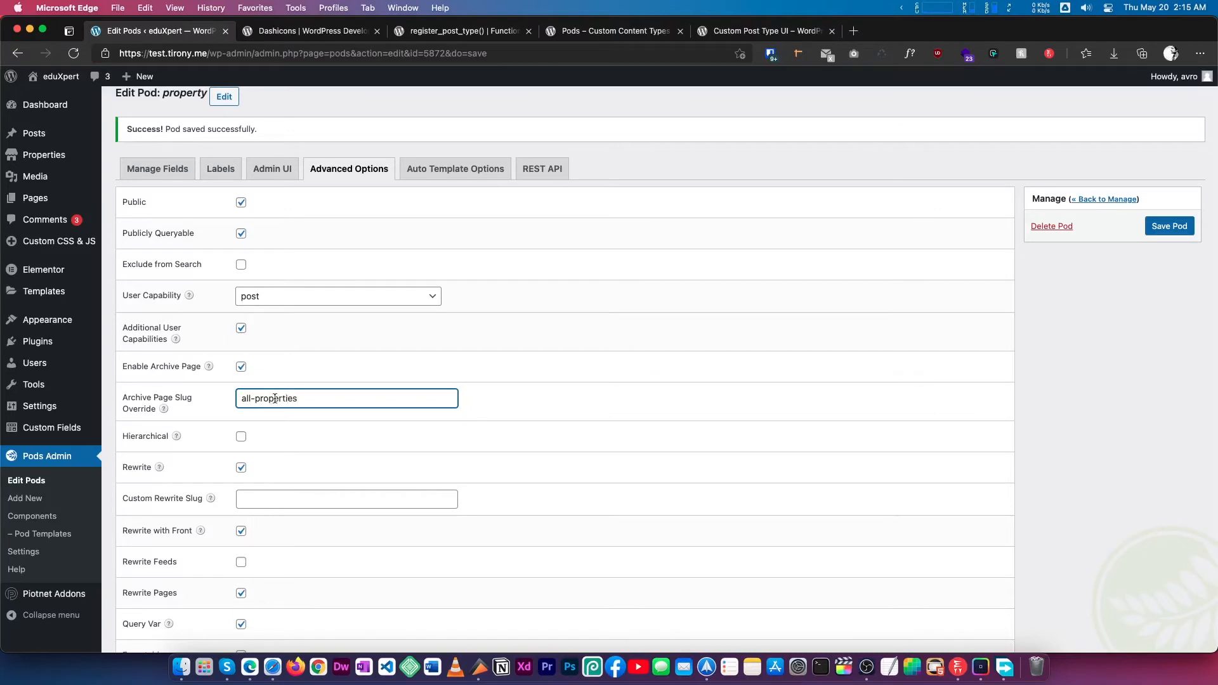
left_click_drag(313, 401, 236, 399)
left_click(315, 401)
left_click(1171, 229)
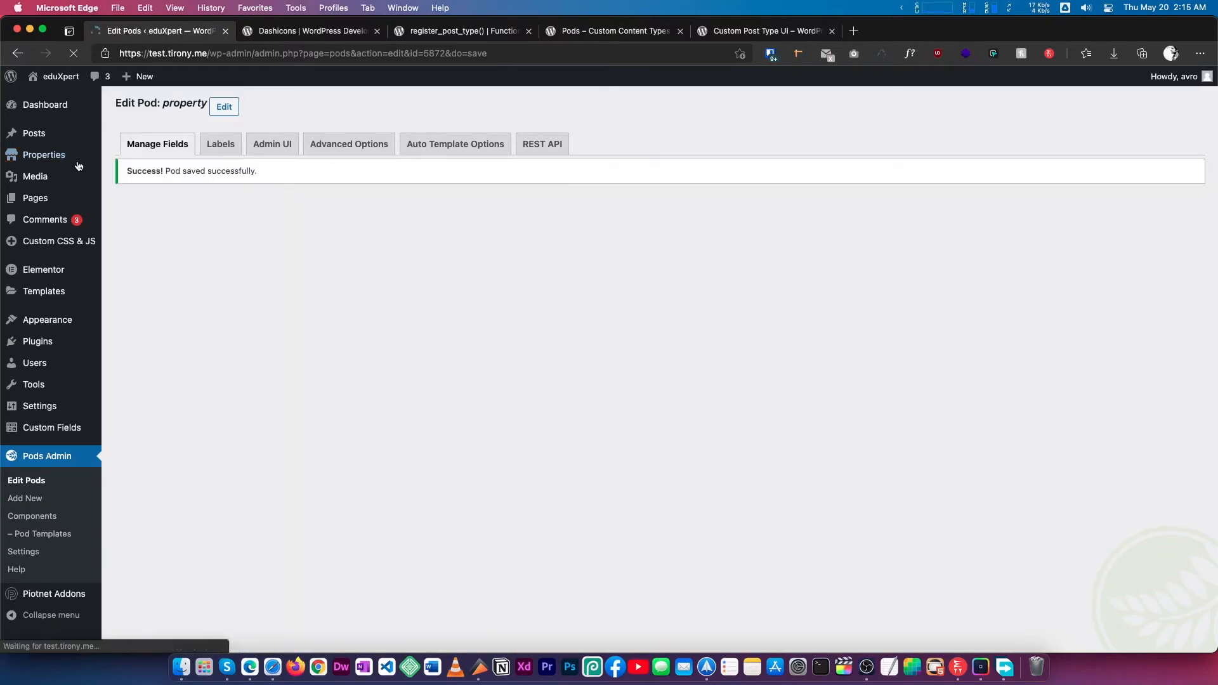
Start a new property in a separate browser tab and title it "new property test"
mouse_move(51, 159)
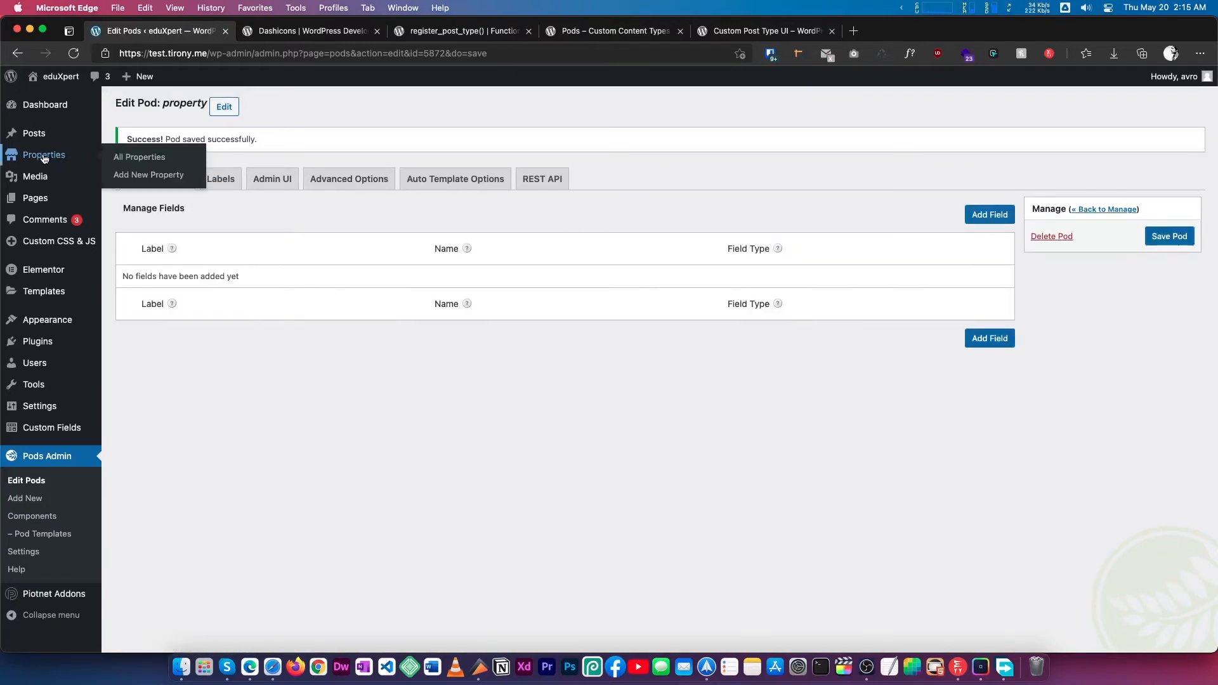
left_click(123, 178, "super")
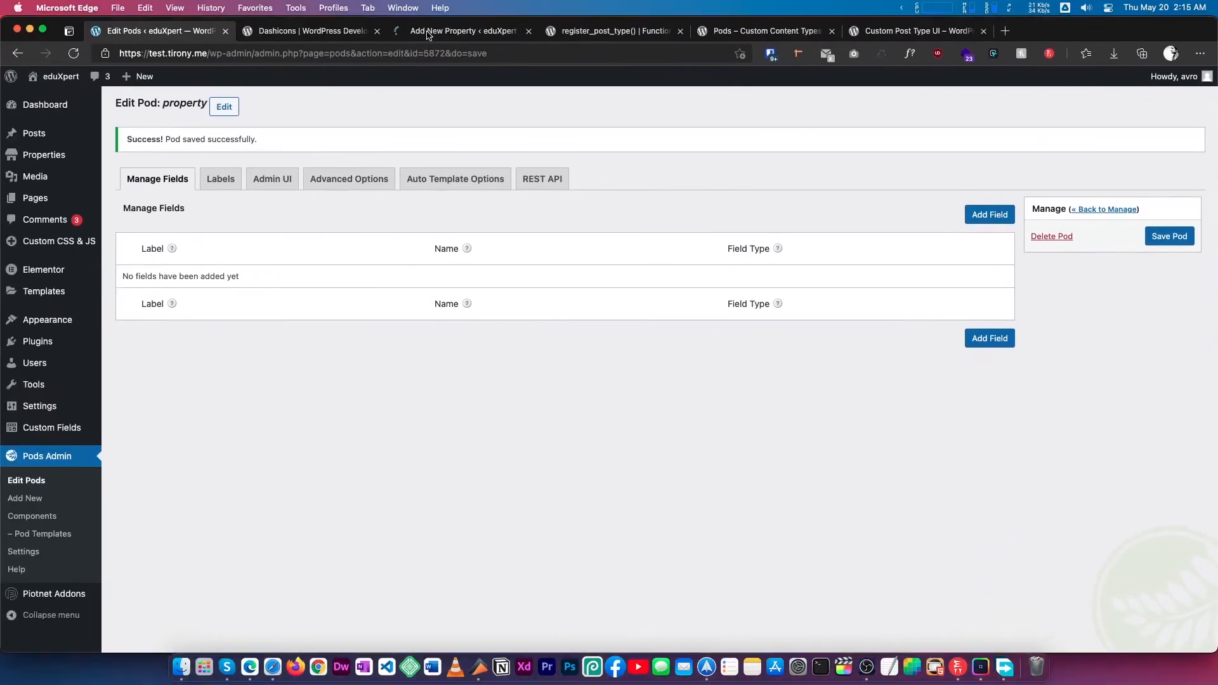
left_click_drag(428, 35, 303, 40)
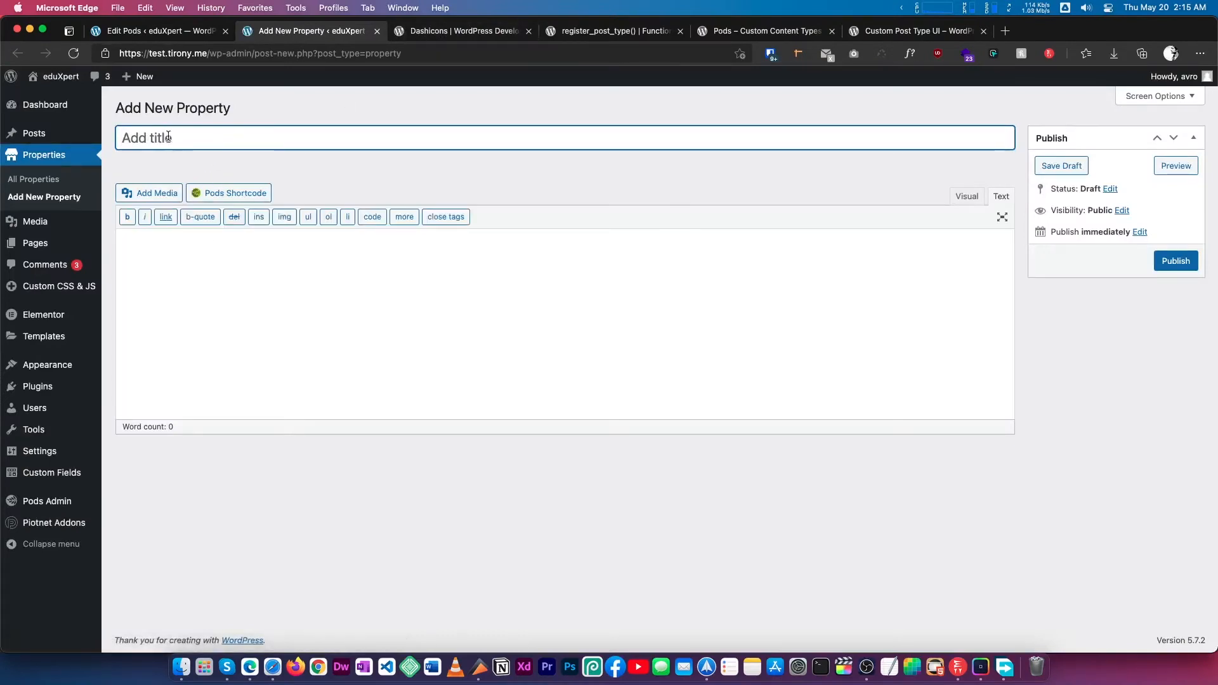
left_click(199, 287)
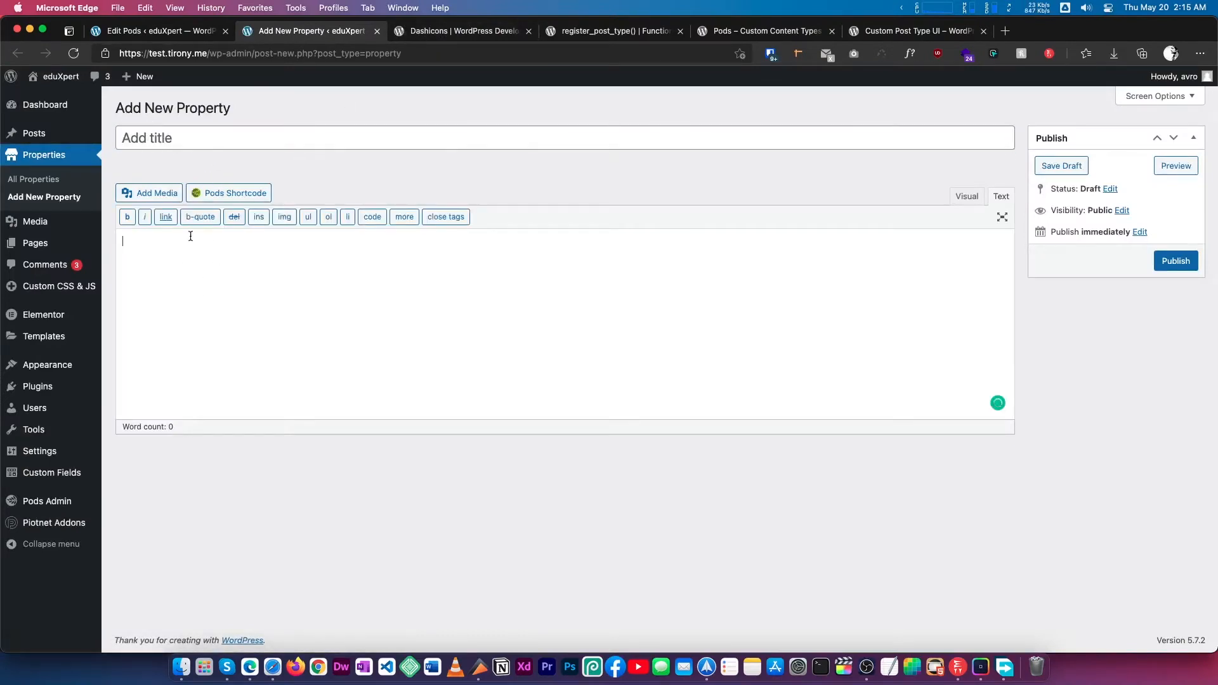
left_click(171, 137)
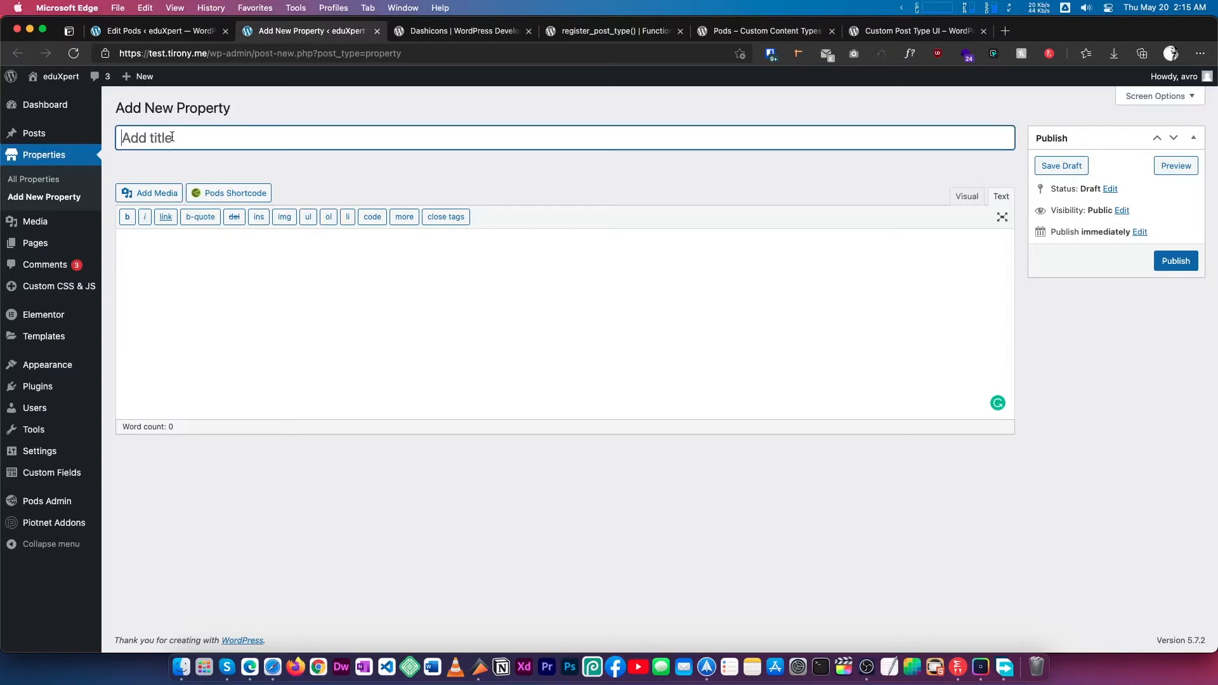
type("new property test")
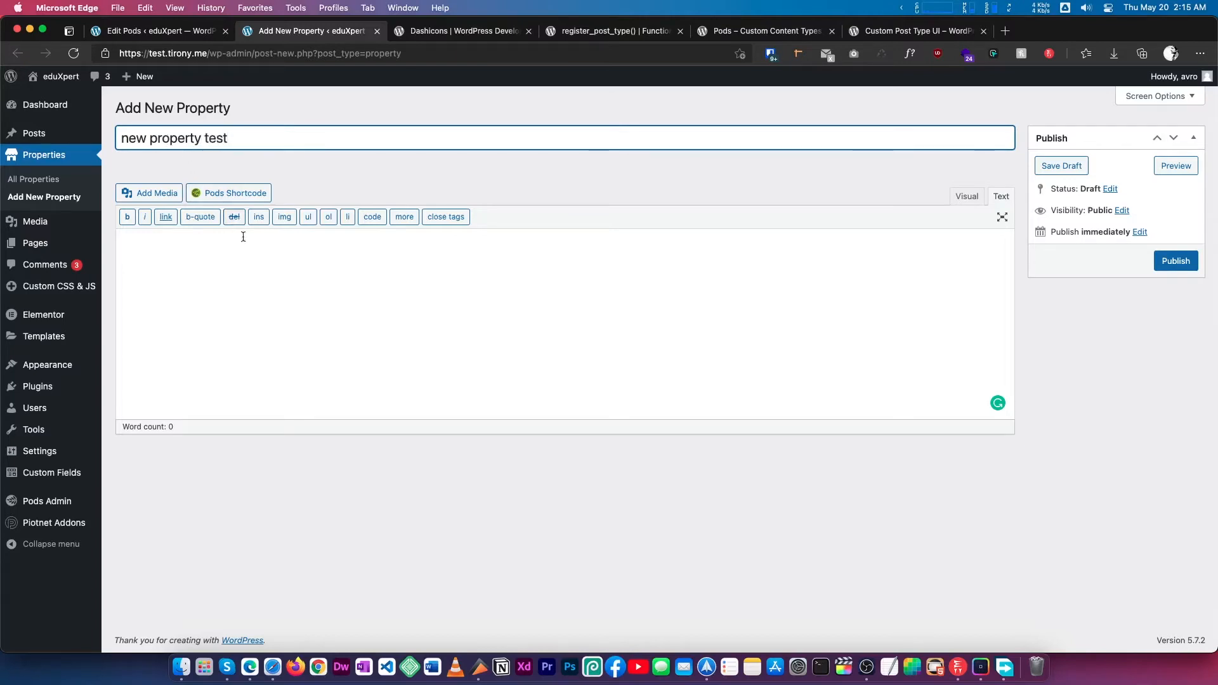
Copy the introductory paragraphs from the Dashicons reference page and paste them as the new property's content
left_click(251, 277)
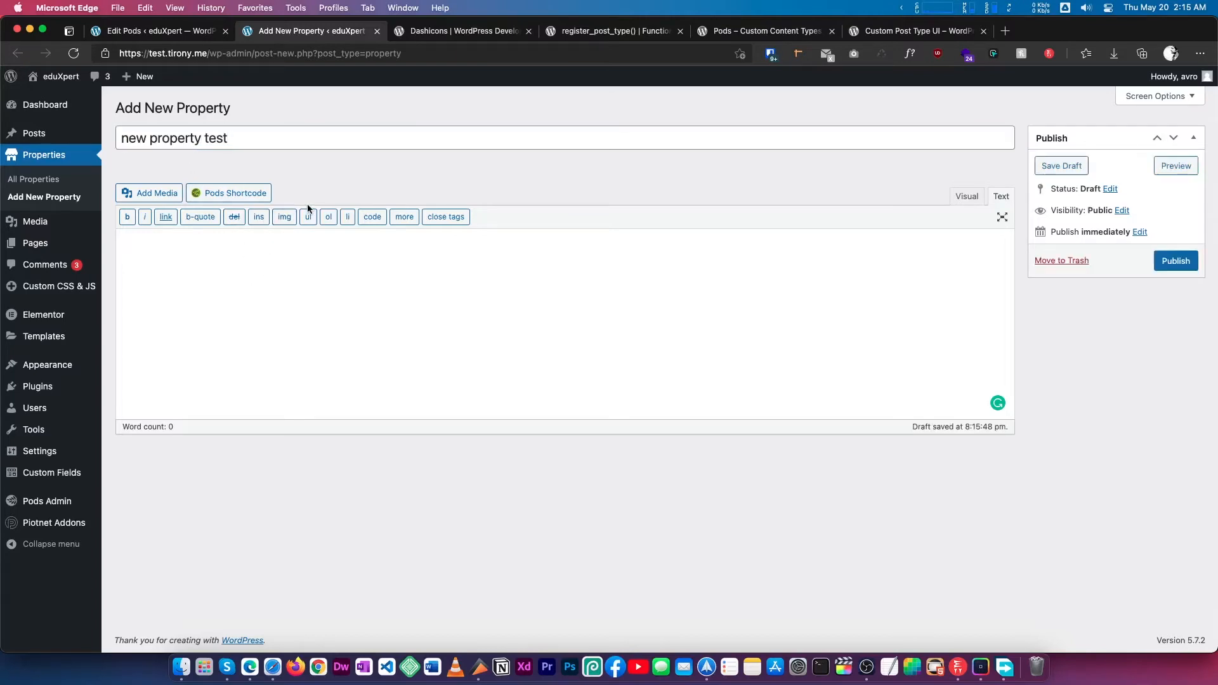
key("ctrl+Tab")
left_click_drag(624, 203, 729, 398)
key("super+c")
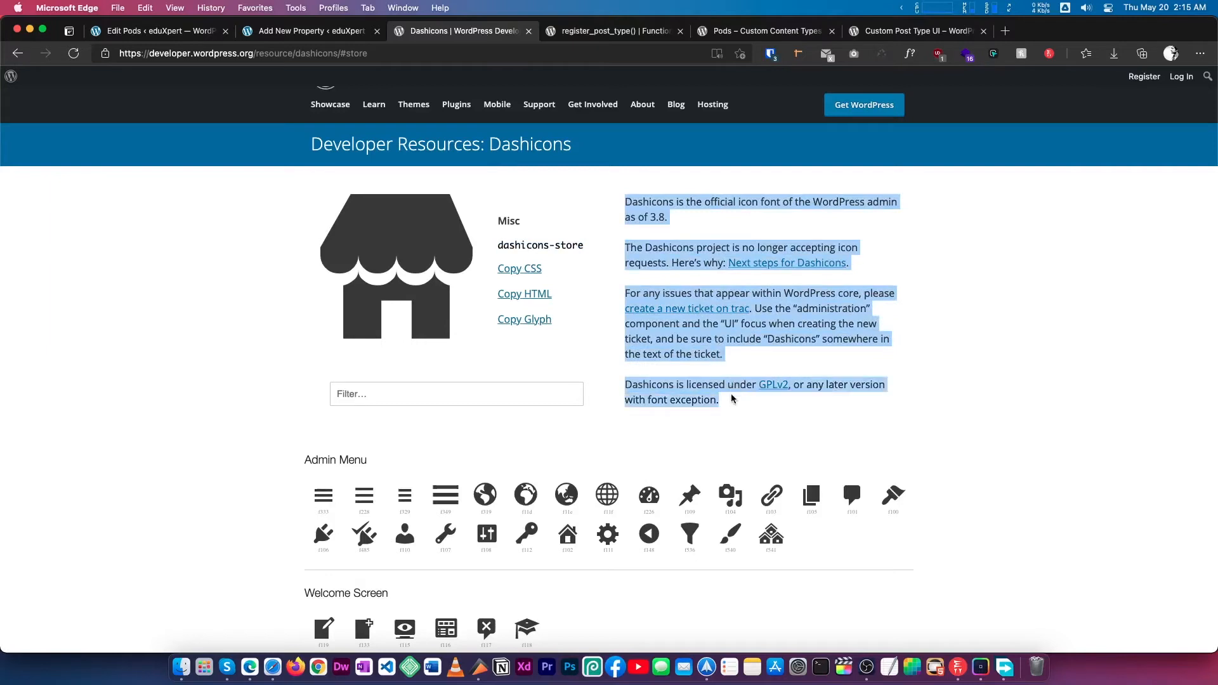
left_click(302, 35)
key("super+v")
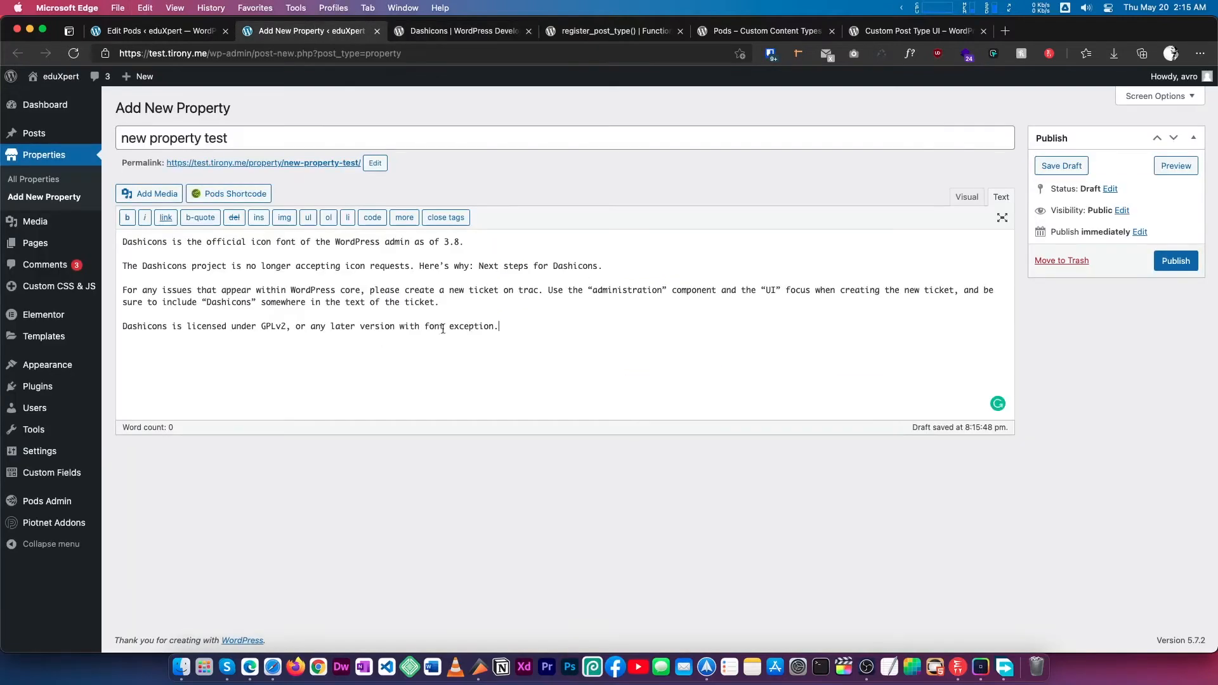
Publish the property and reopen it for editing from the list of all properties
left_click(1176, 261)
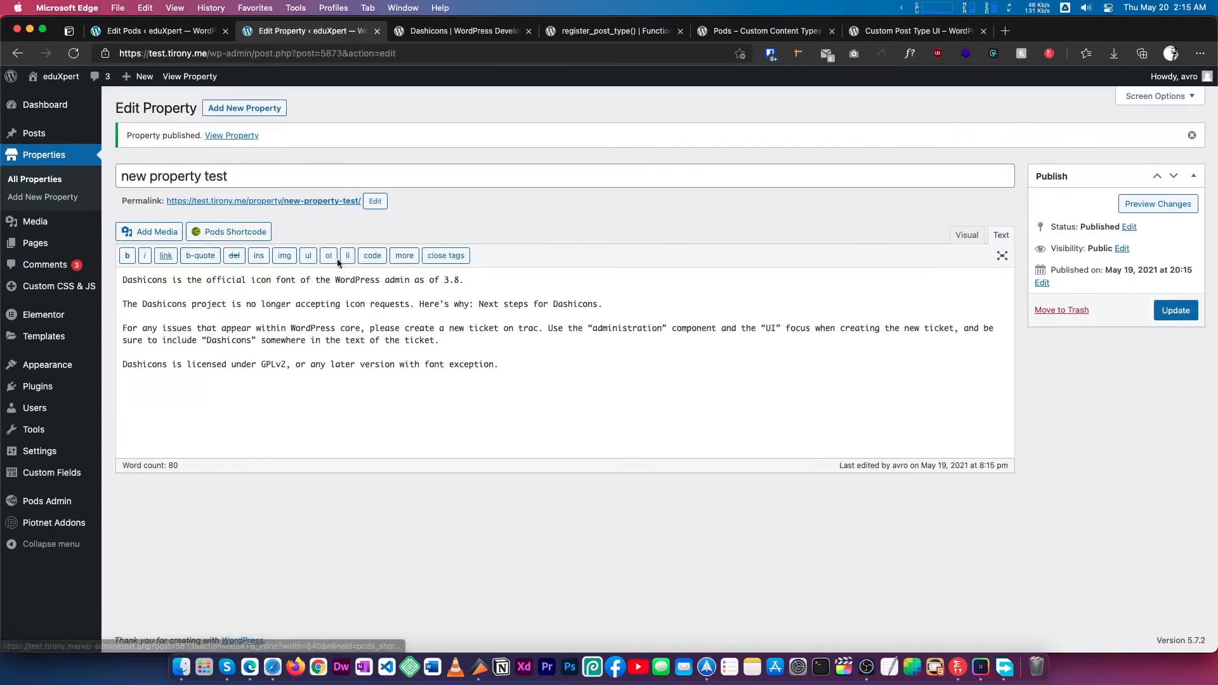
left_click(29, 184)
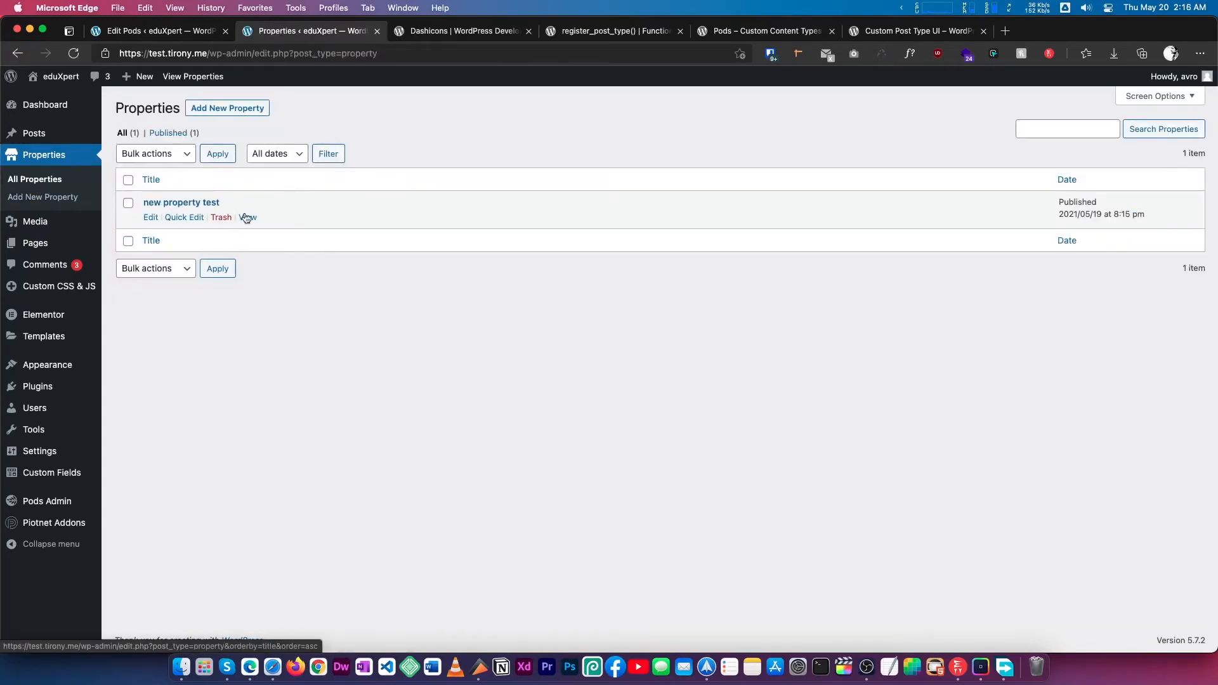
left_click(187, 208)
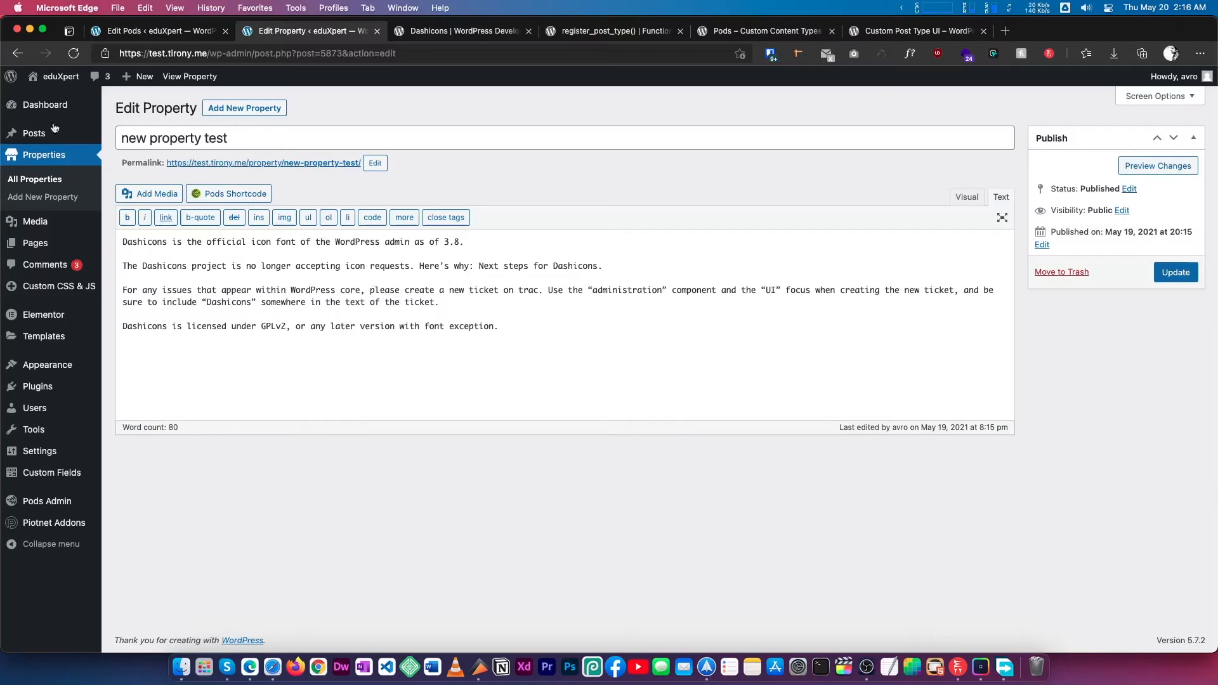
Open the existing post "test" for editing in a separate browser tab
mouse_move(46, 137)
middle_click(125, 138)
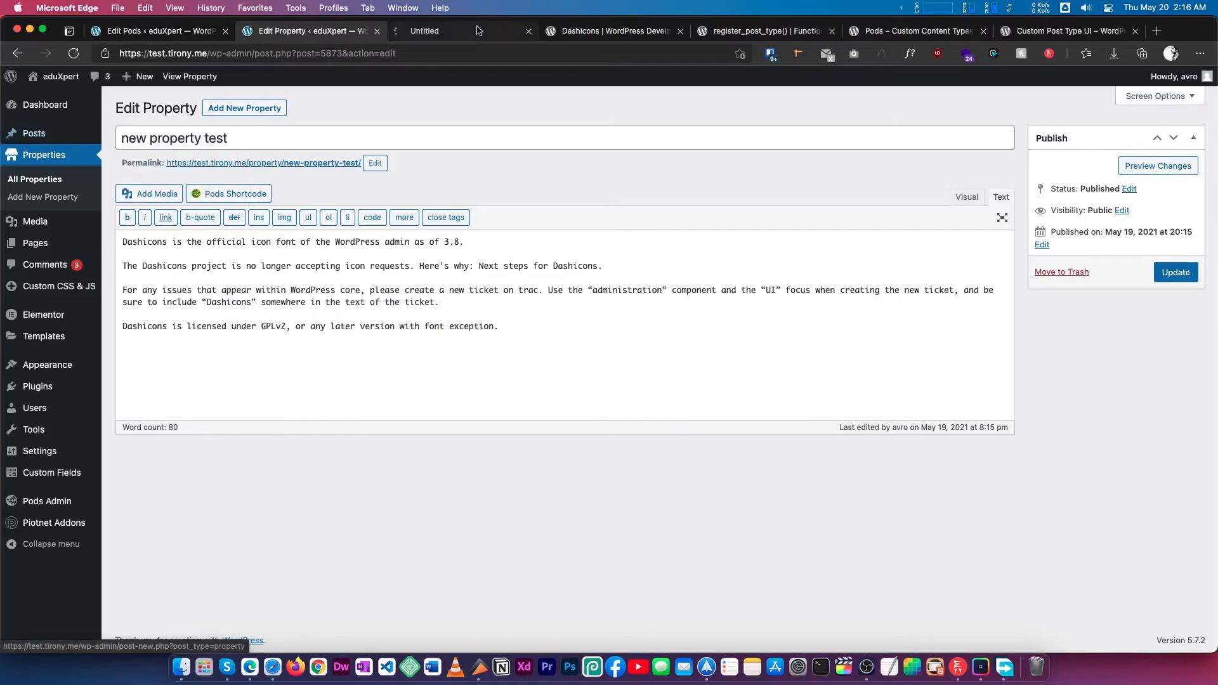
left_click(477, 30)
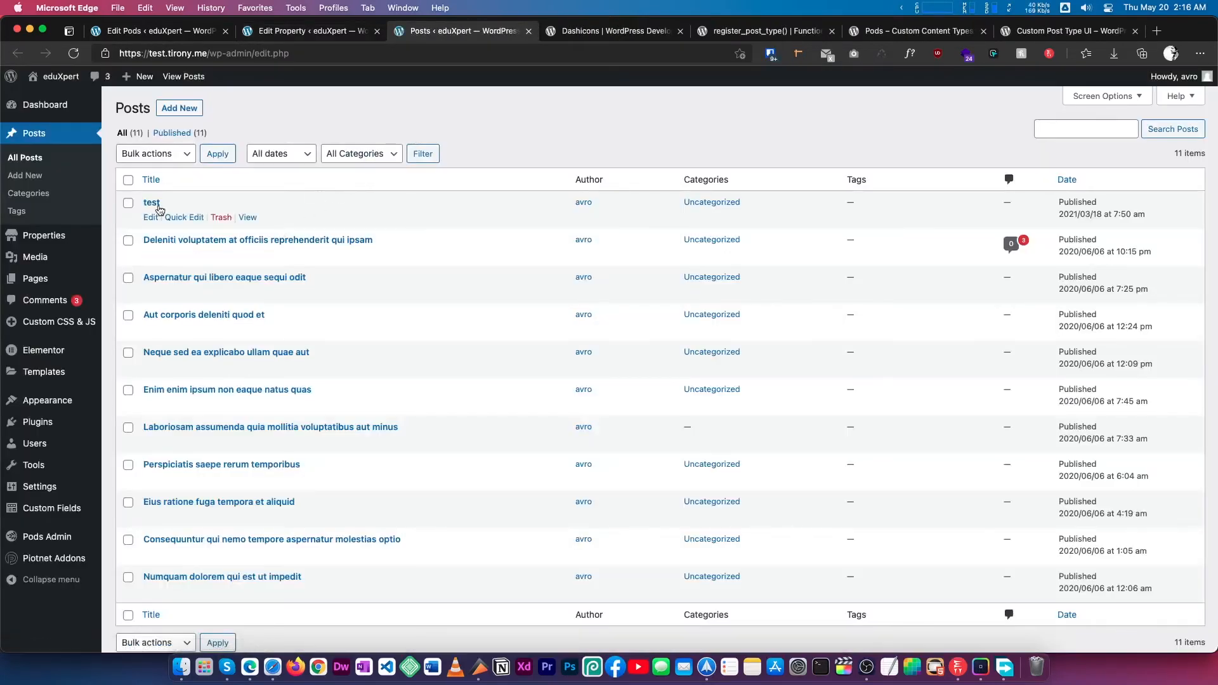
left_click(156, 205)
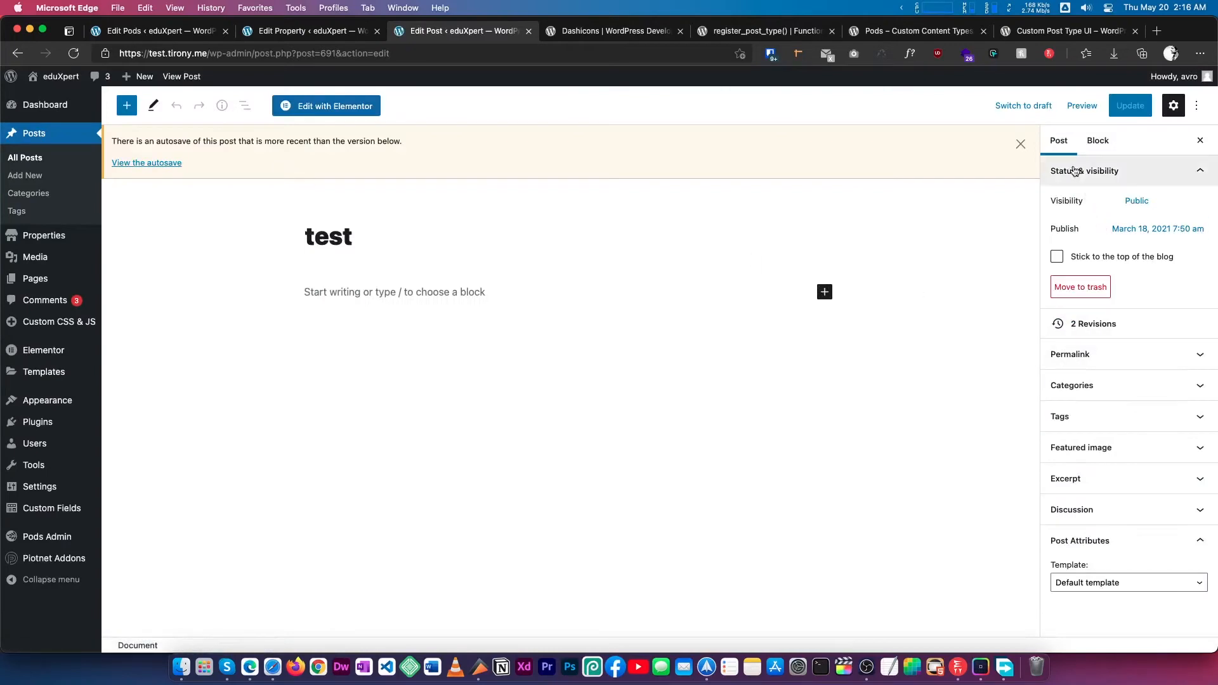
Examine the post's Featured image and Categories settings and compare them with the options on the property's edit page
left_click(1083, 449)
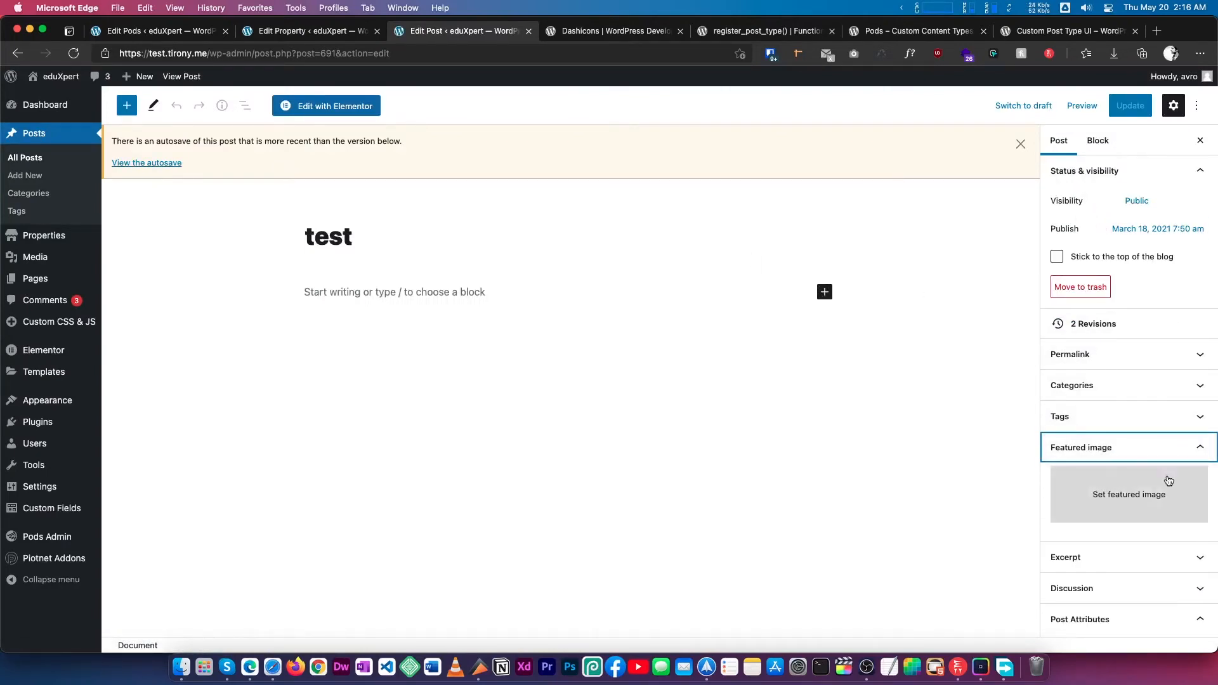
scroll(1115, 489, "down", 2)
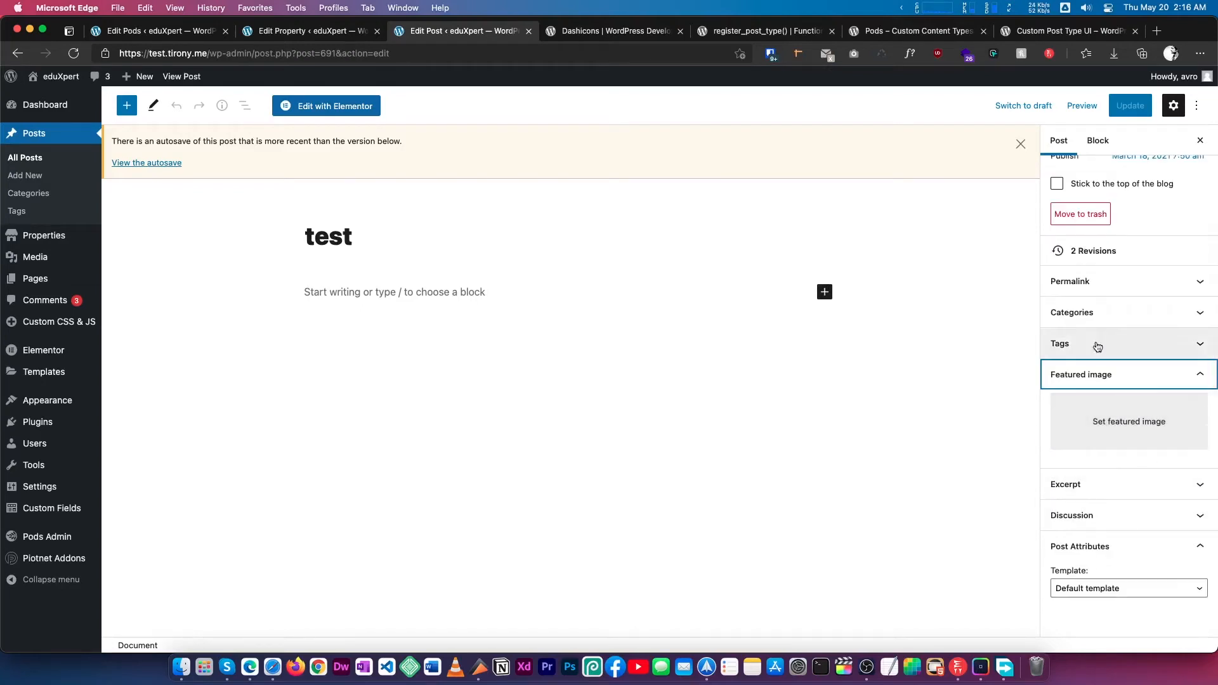
left_click(1082, 312)
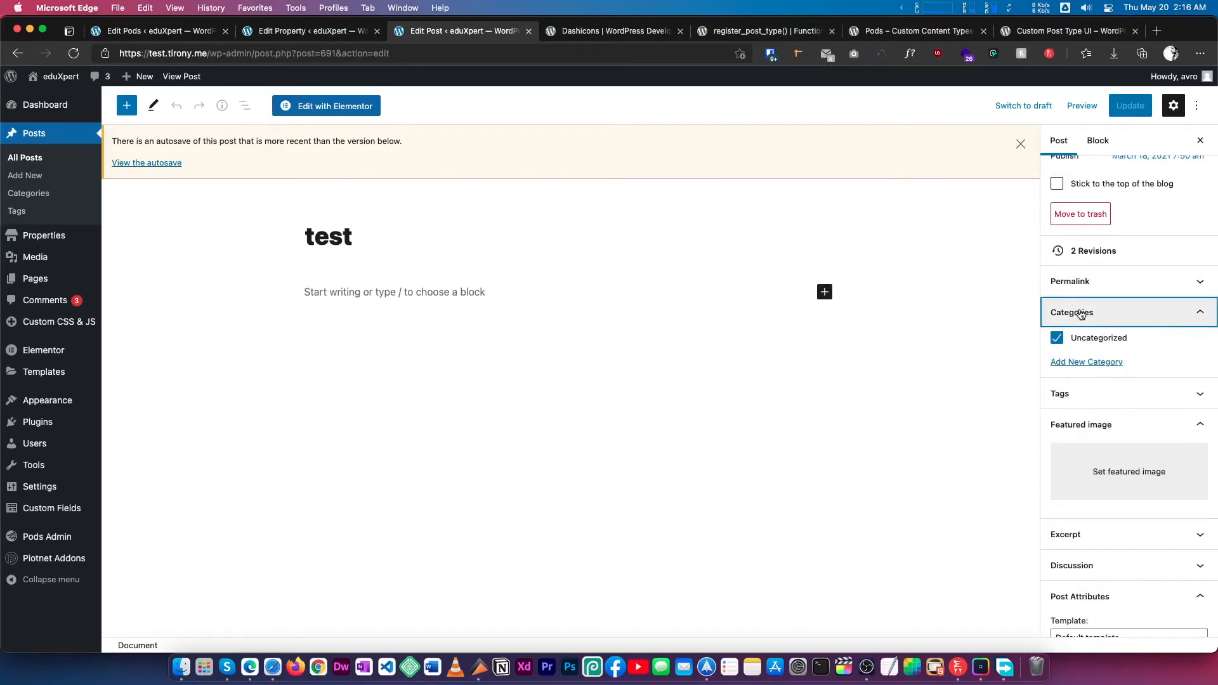
left_click(1082, 312)
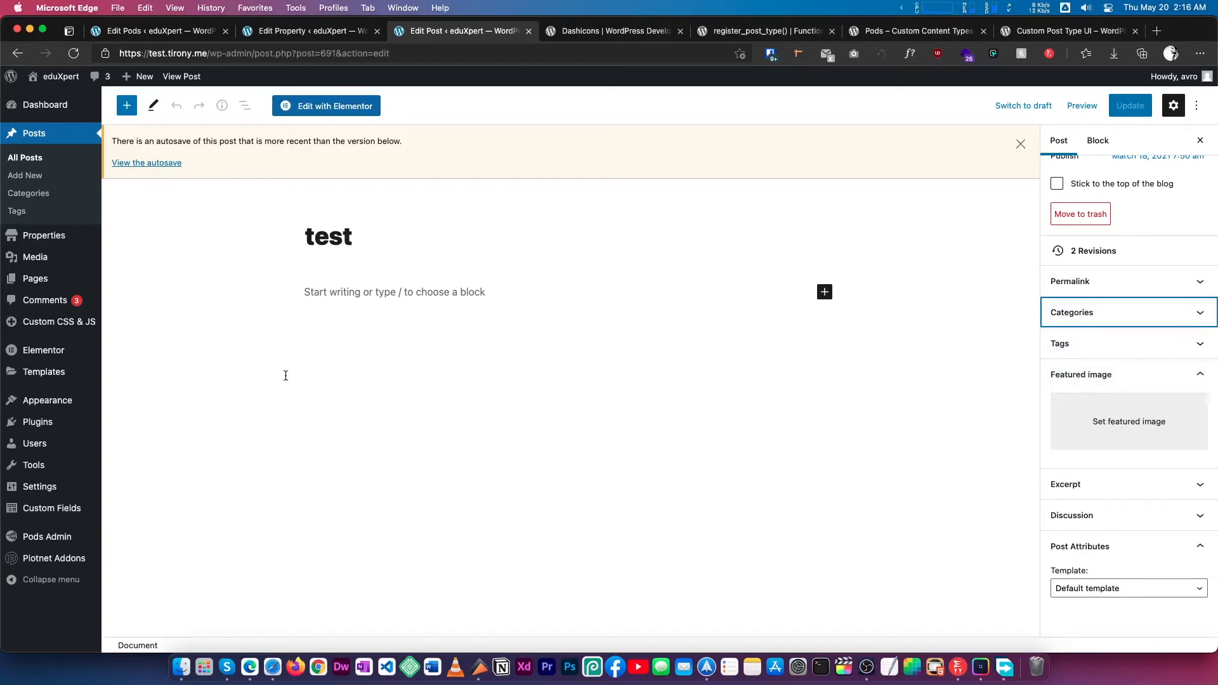
left_click(309, 31)
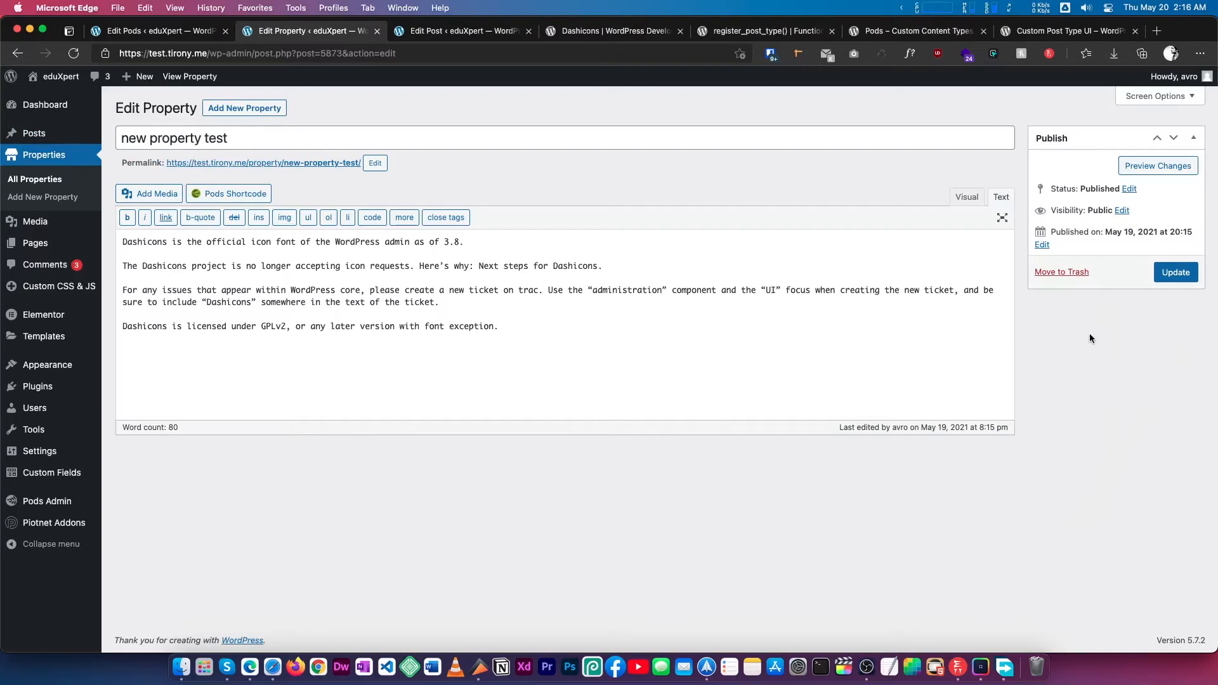
key("Tab")
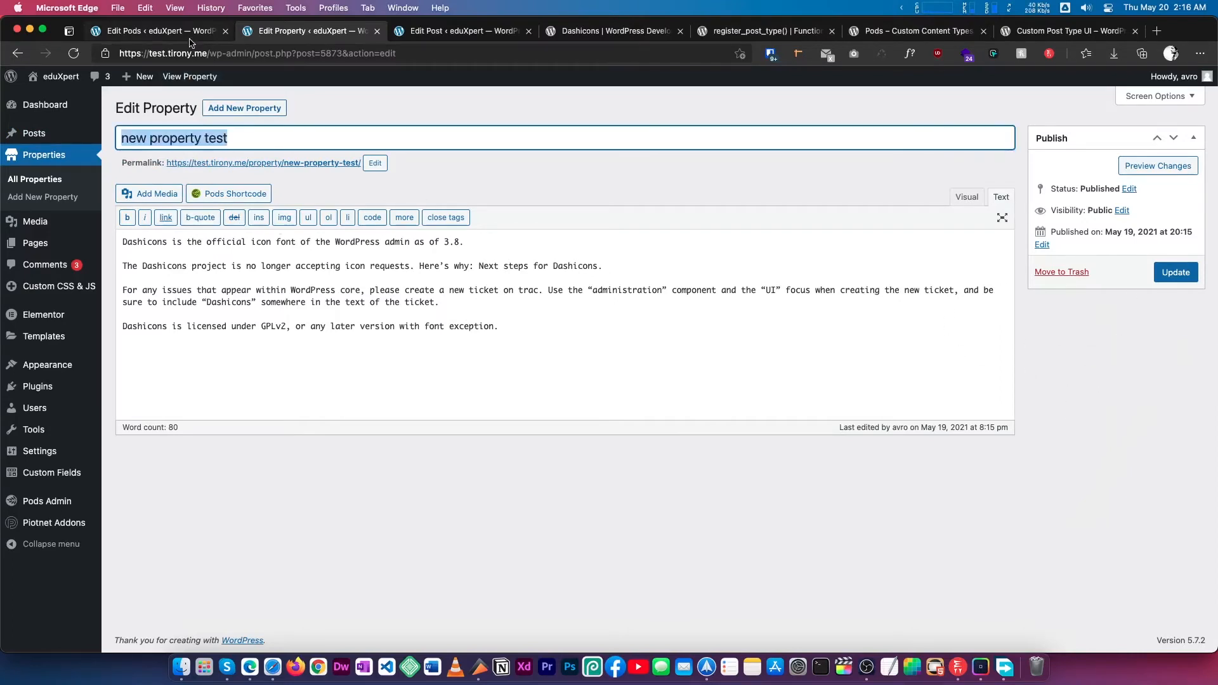
Enable Featured Image support in the property pod's advanced options and save the pod
left_click(189, 37)
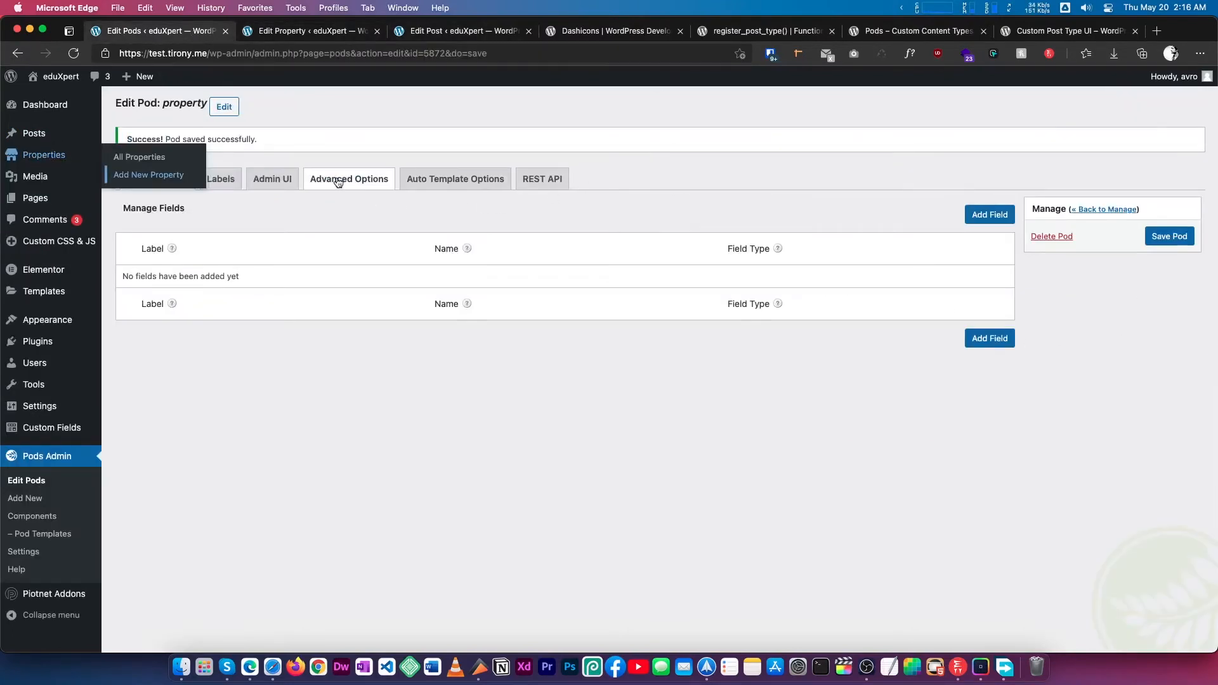
left_click(357, 181)
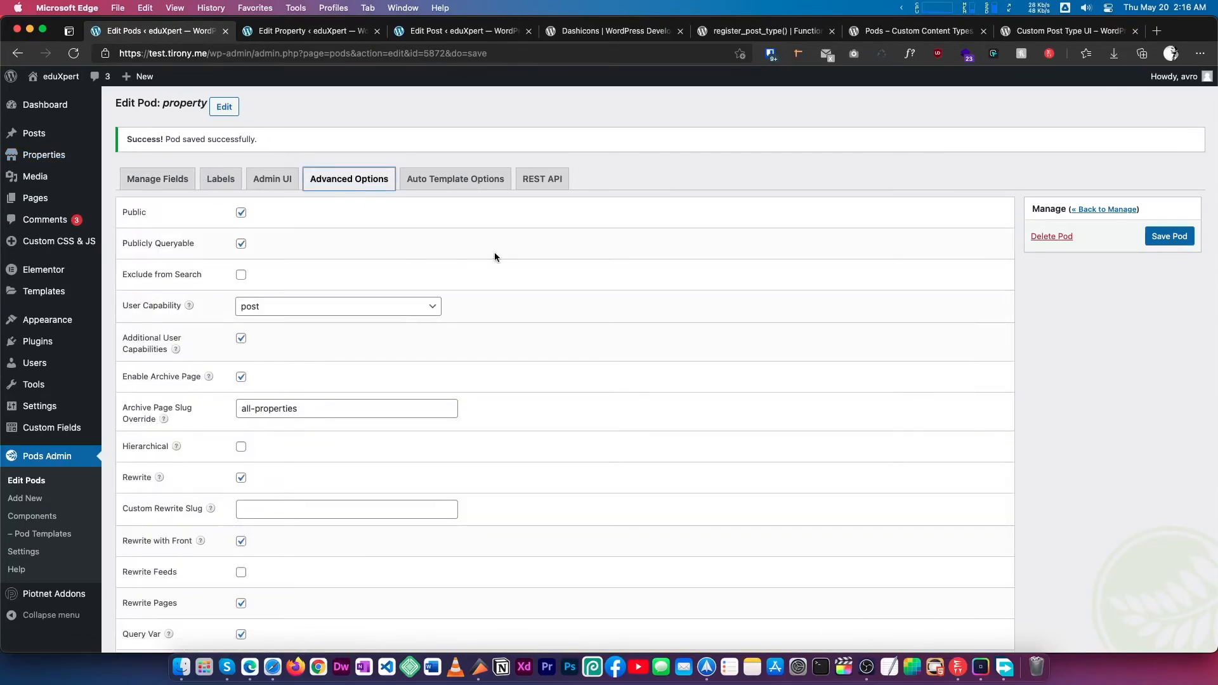
scroll(493, 252, "down", 10)
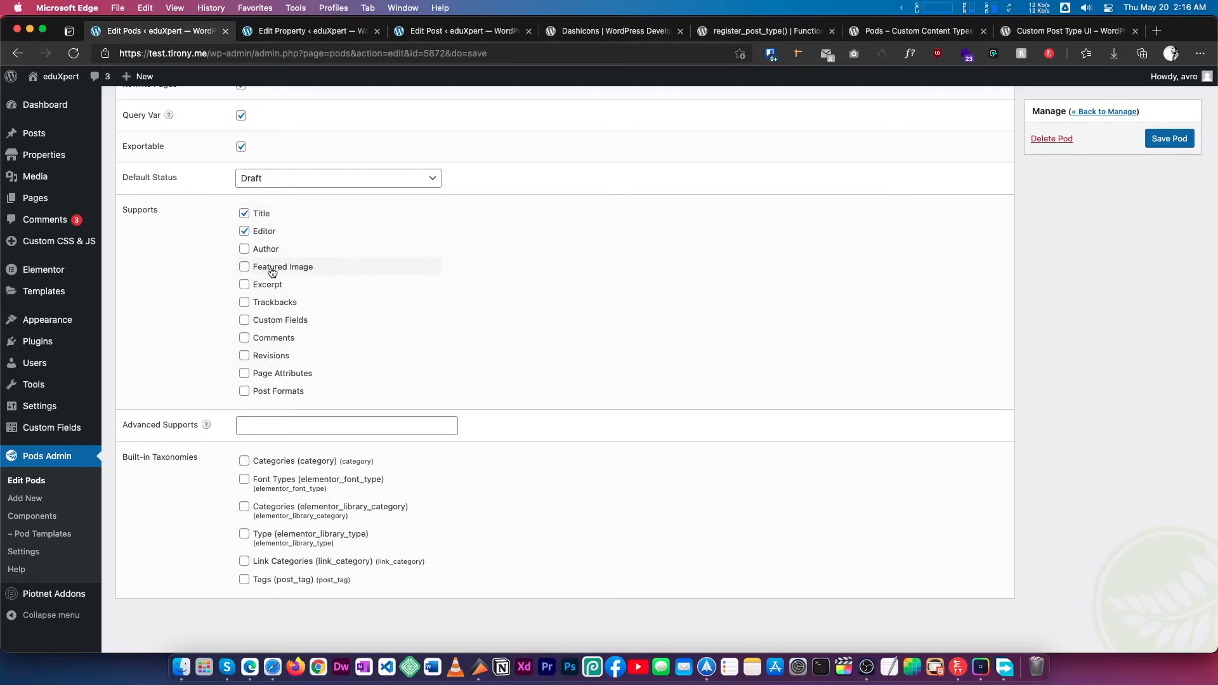
left_click(245, 267)
left_click(1169, 139)
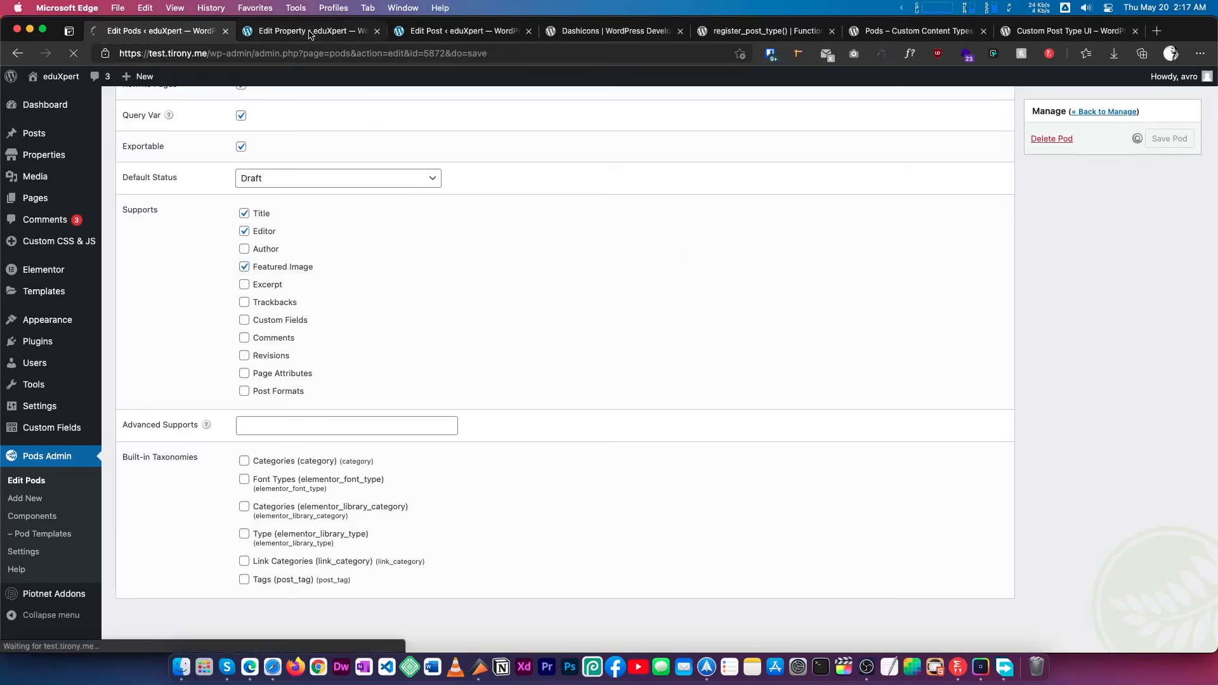
Reload the property's edit page, set the second pink mountain landscape image from the media library as its featured image, and update the property
left_click(310, 32)
left_click(74, 53)
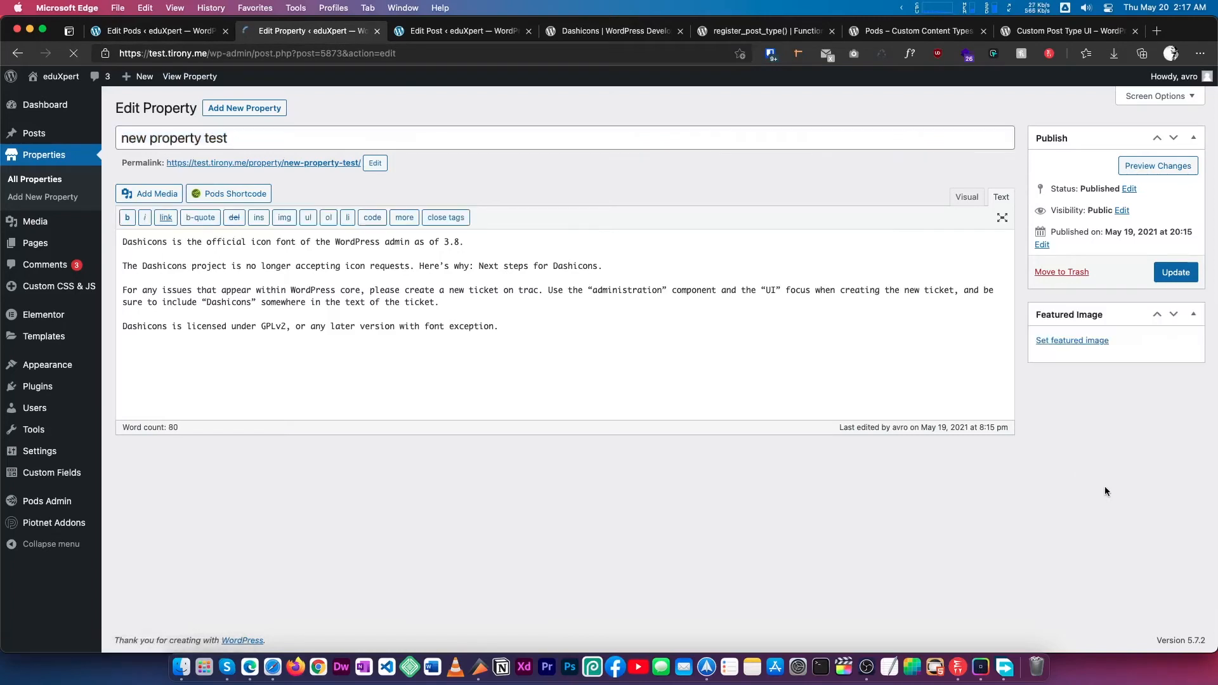
left_click(1072, 341)
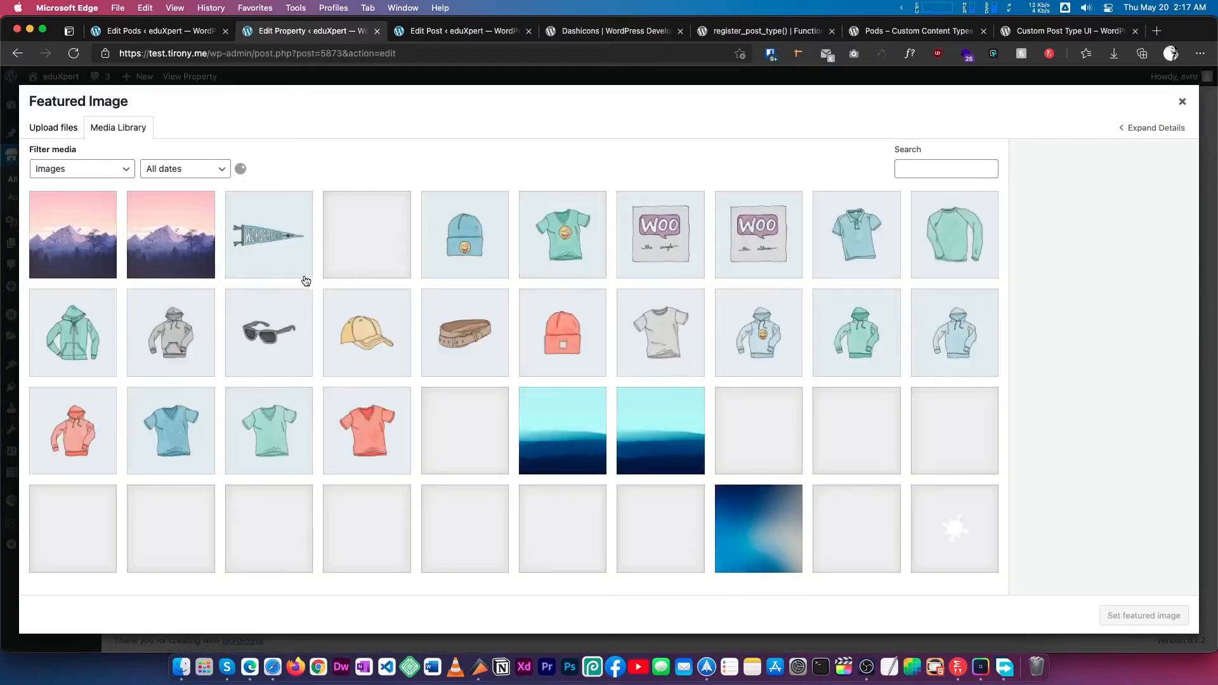
left_click(194, 241)
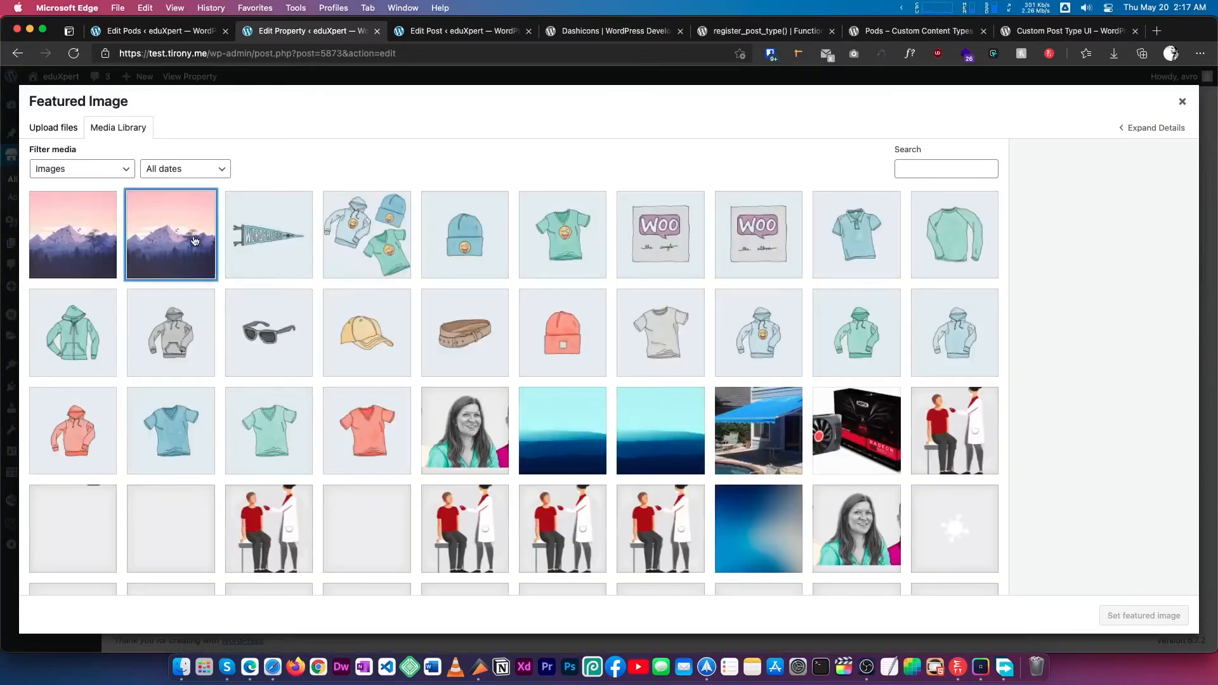
left_click(1144, 616)
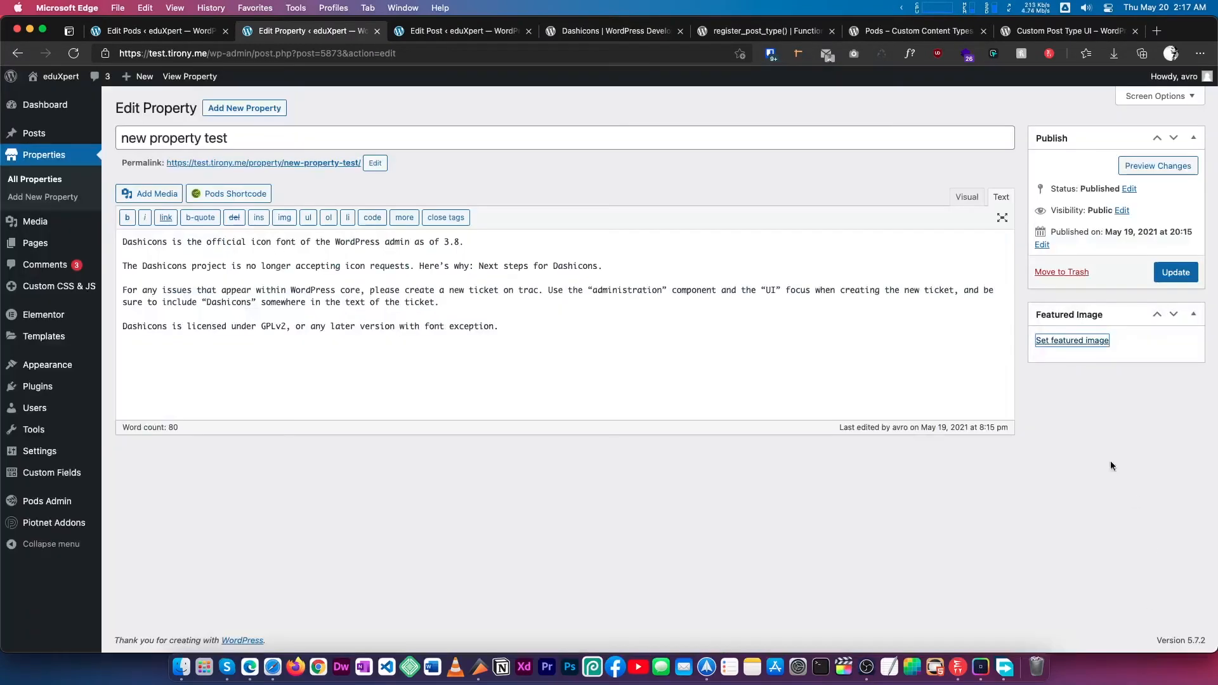
left_click(1175, 272)
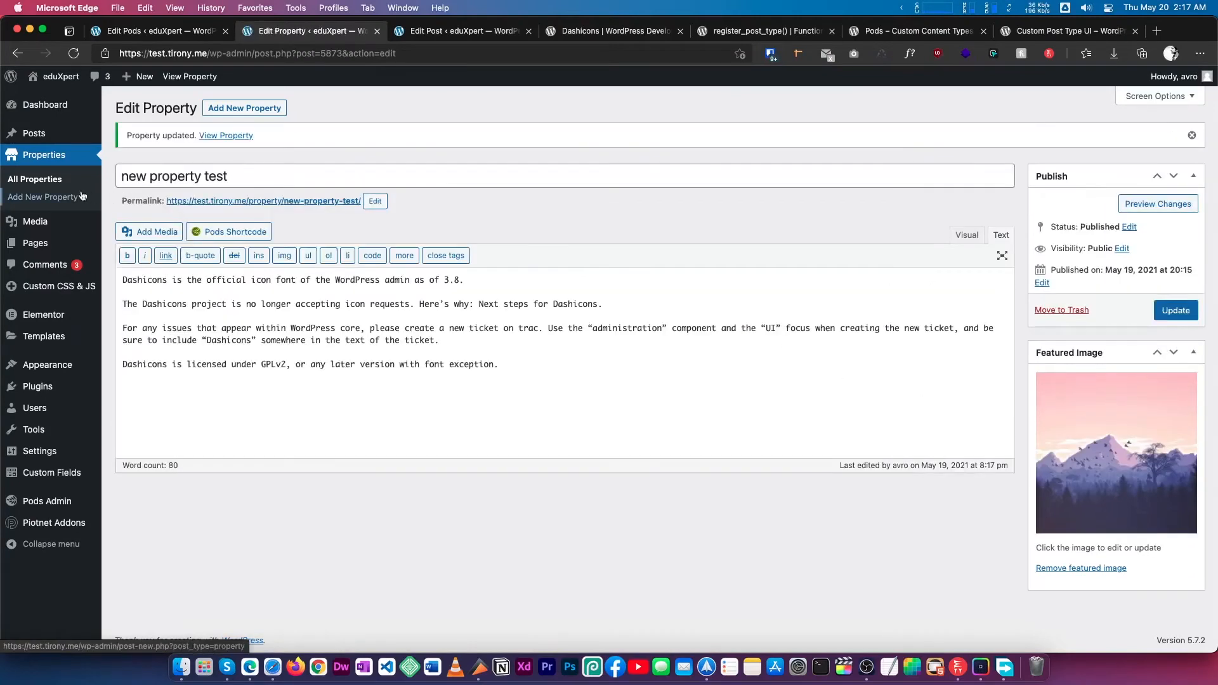
Open the property's public page in a separate browser tab and compare its title and content with the edit page
left_click(279, 200, "super")
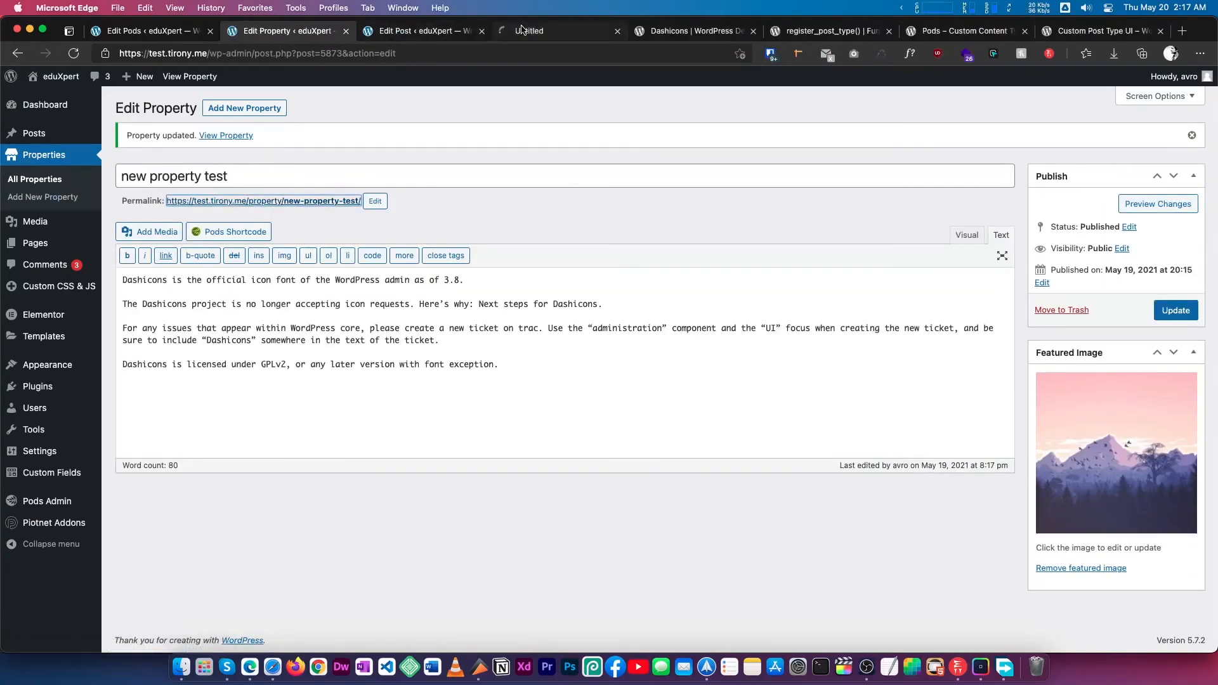
left_click(367, 30)
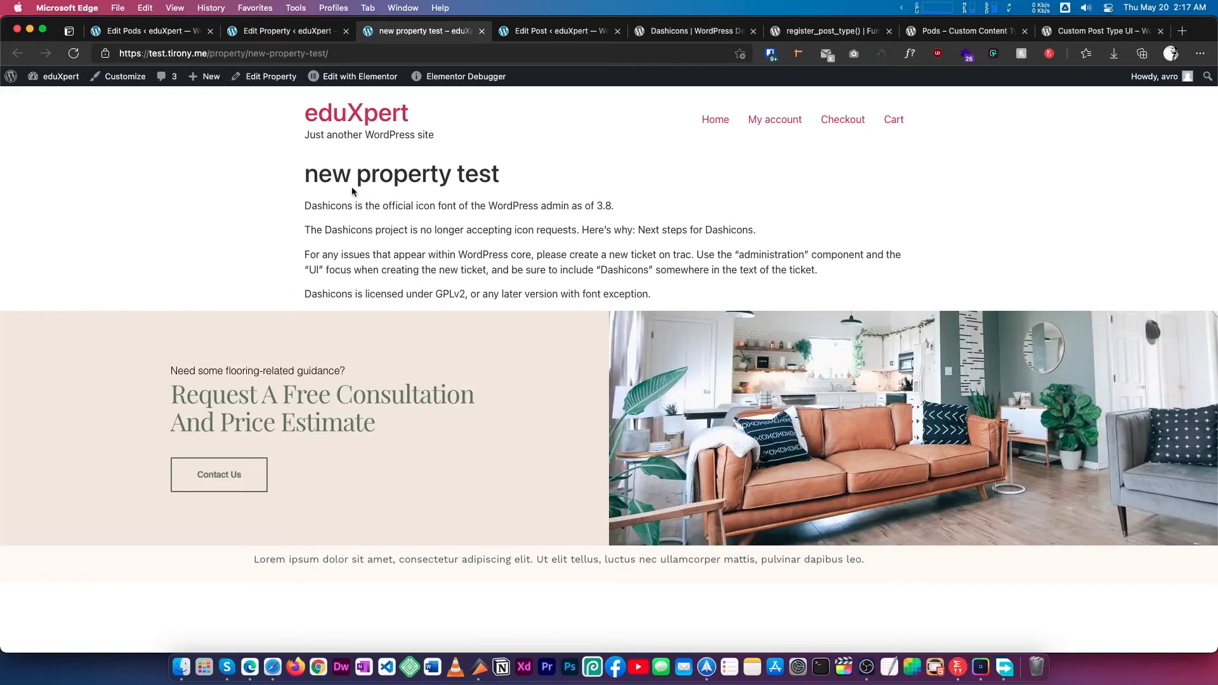
mouse_move(369, 85)
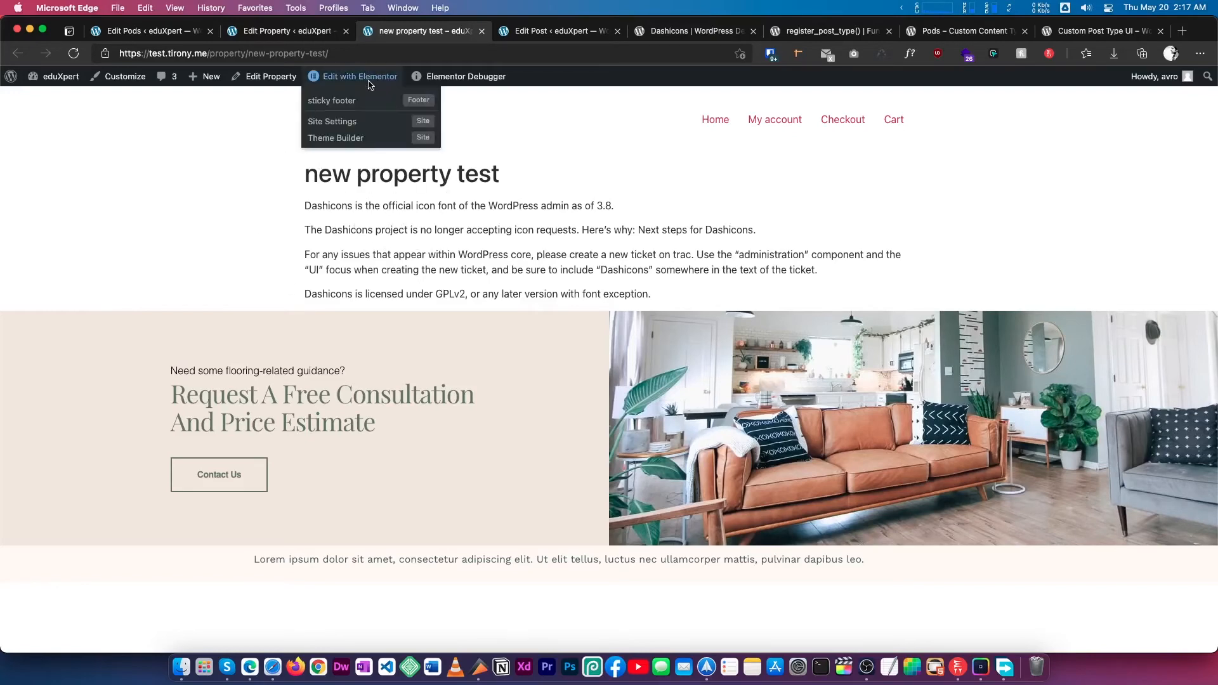
key("ctrl+shift+Tab")
left_click(506, 373)
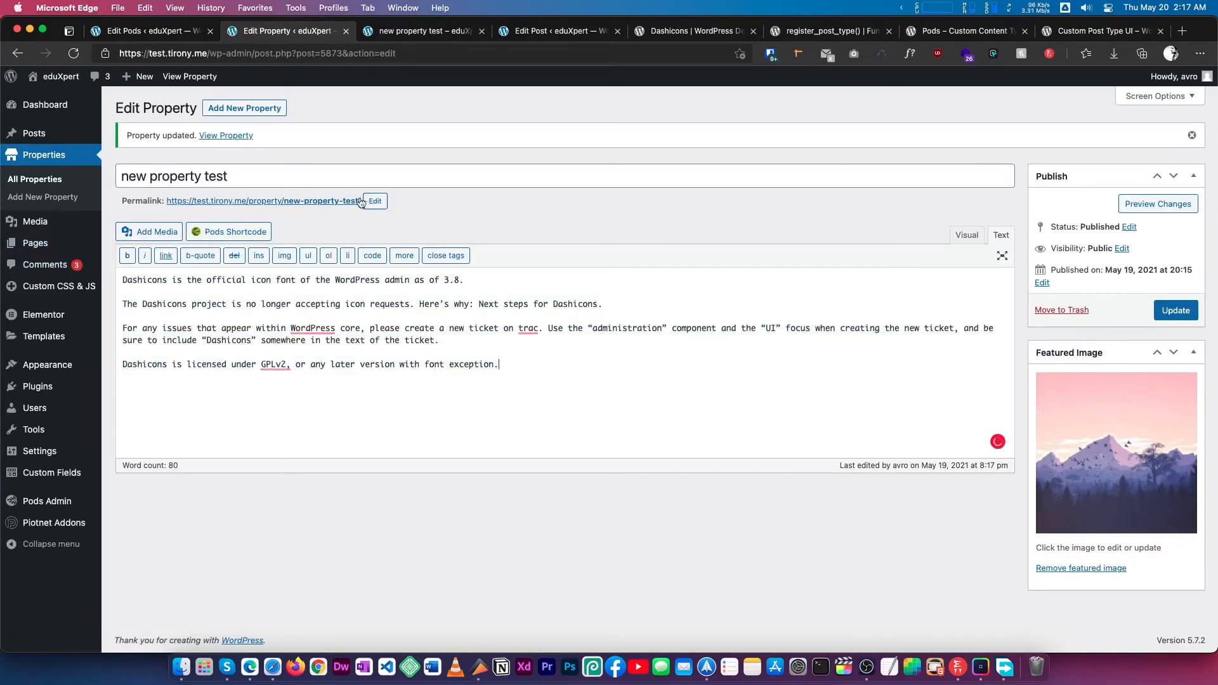
left_click(402, 37)
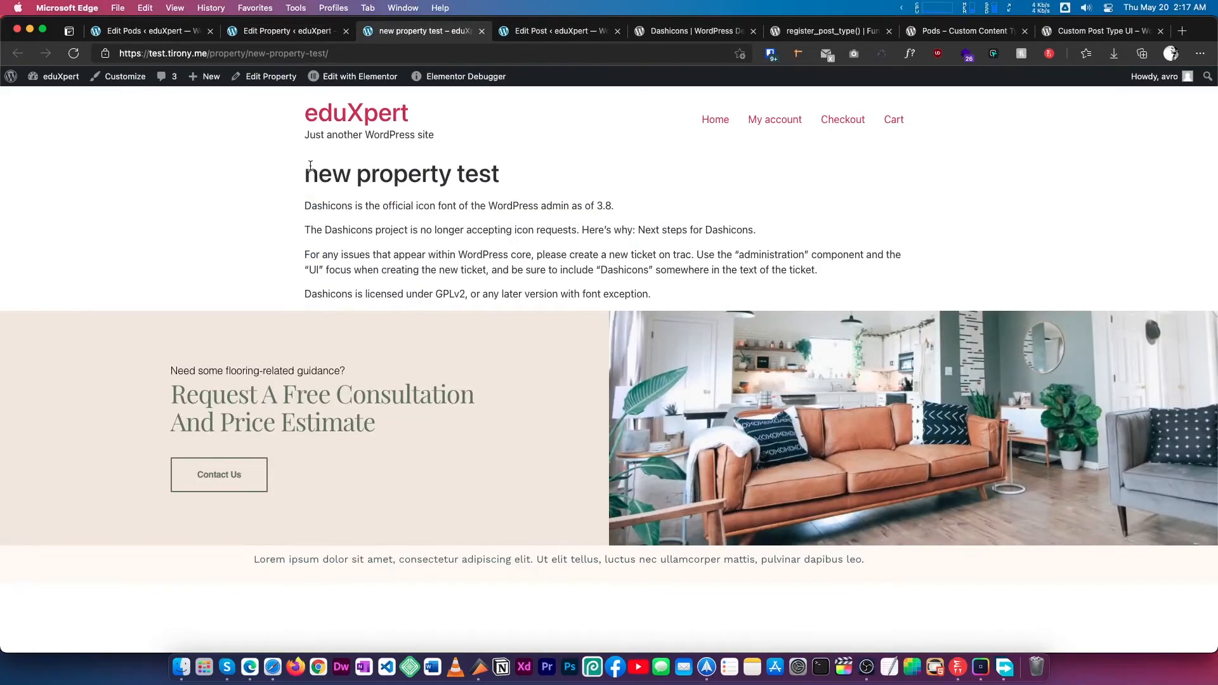
left_click(273, 36)
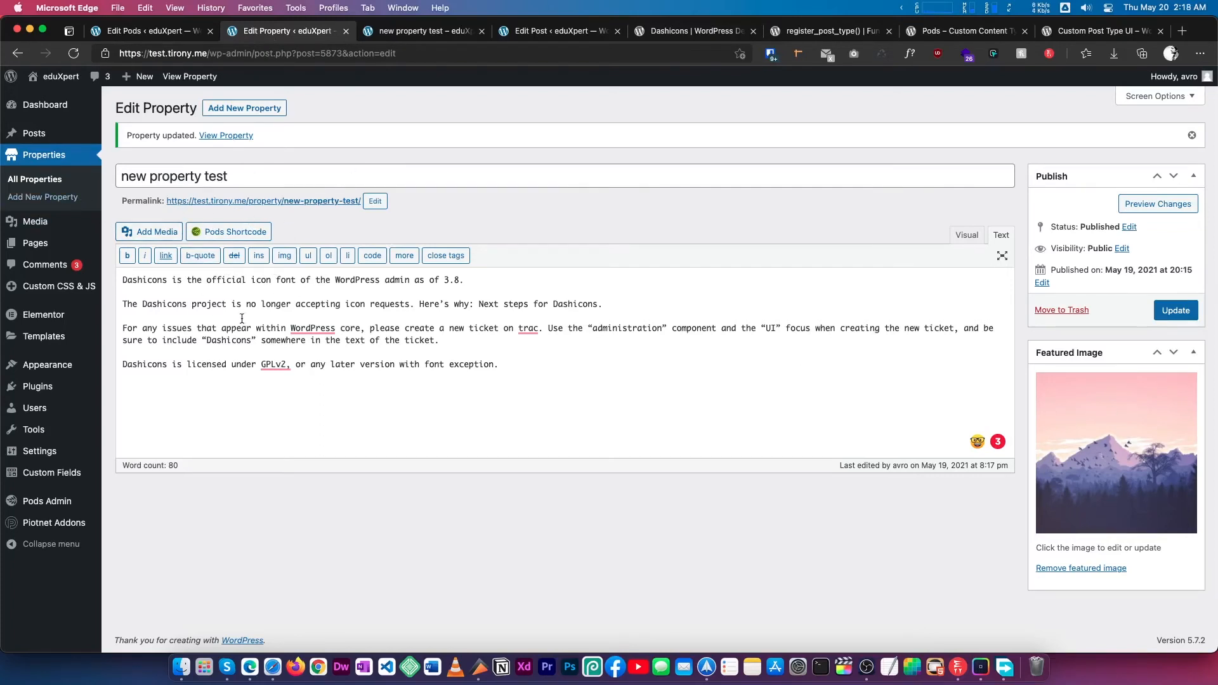
mouse_move(43, 136)
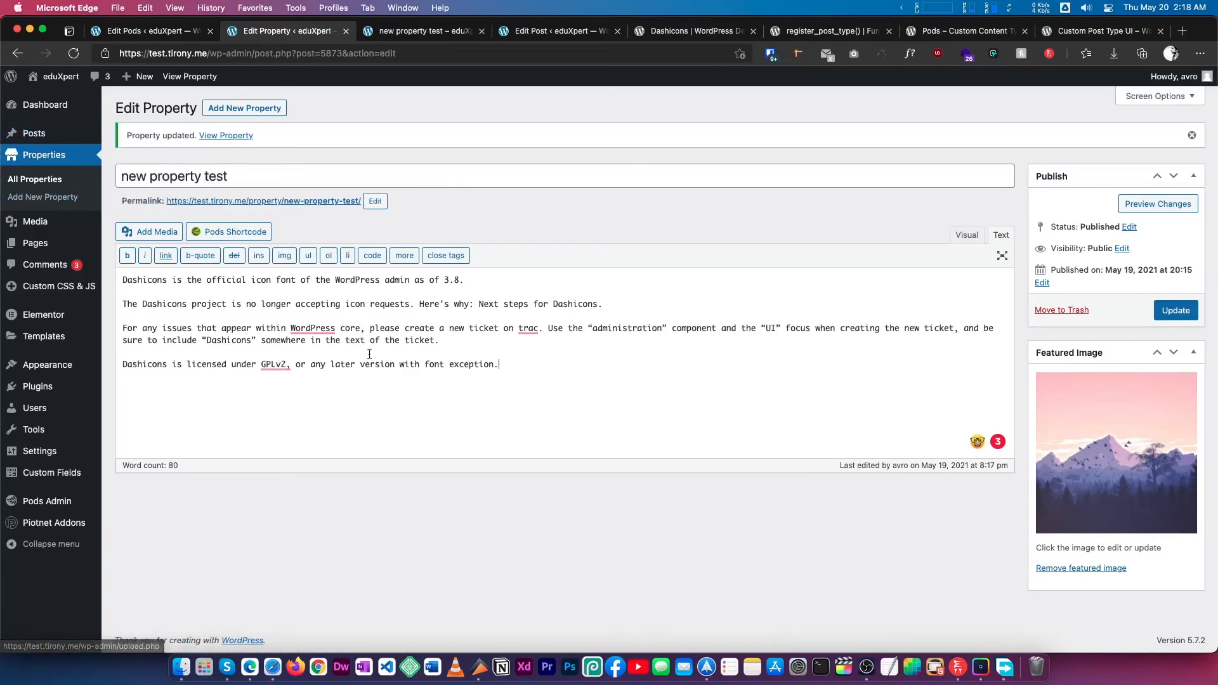
left_click_drag(507, 365, 122, 279)
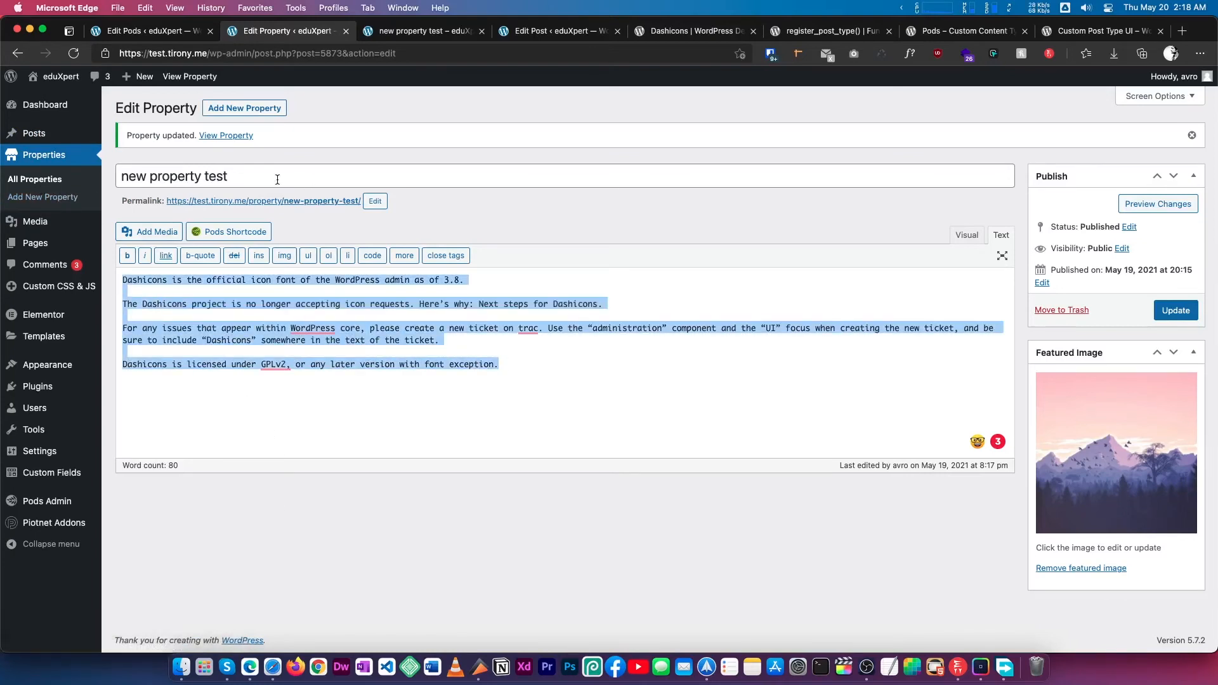
left_click_drag(277, 178, 116, 172)
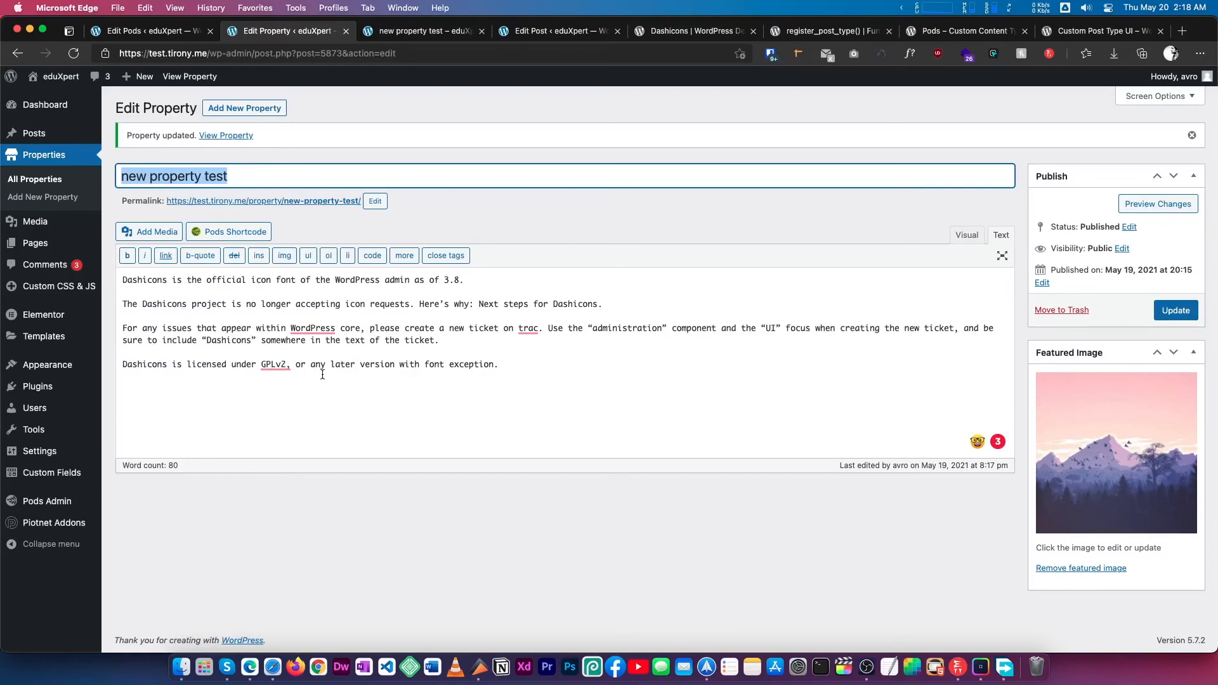
left_click_drag(507, 369, 122, 279)
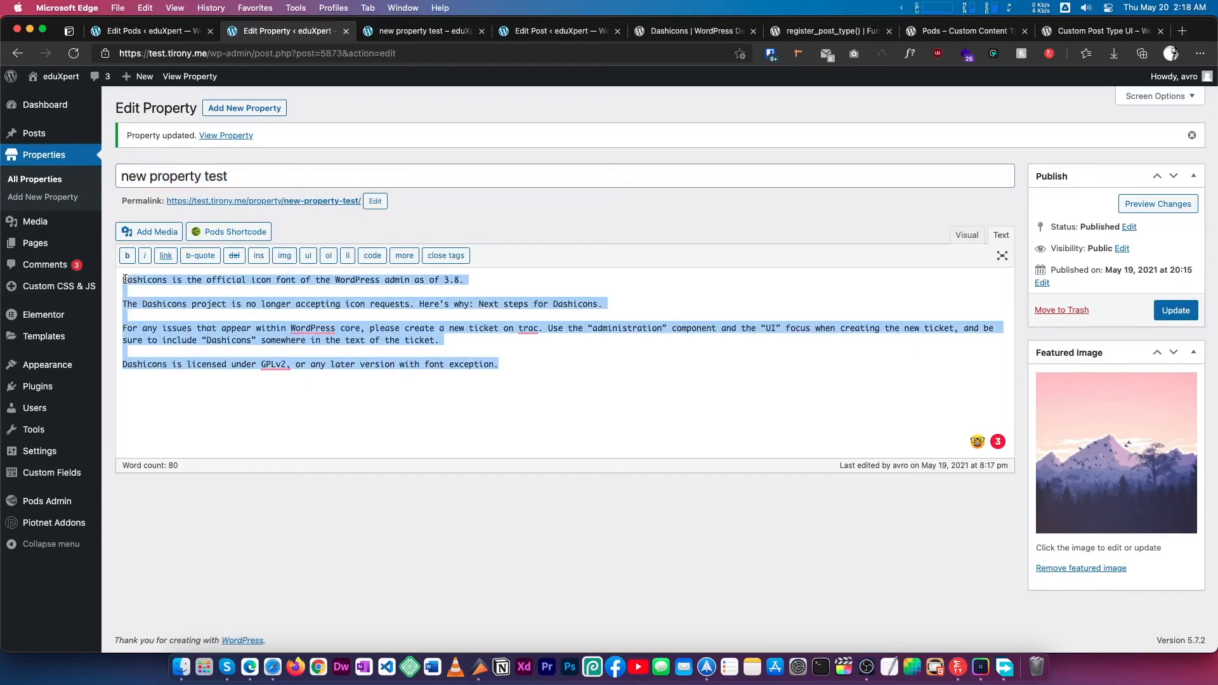
double_click(175, 175)
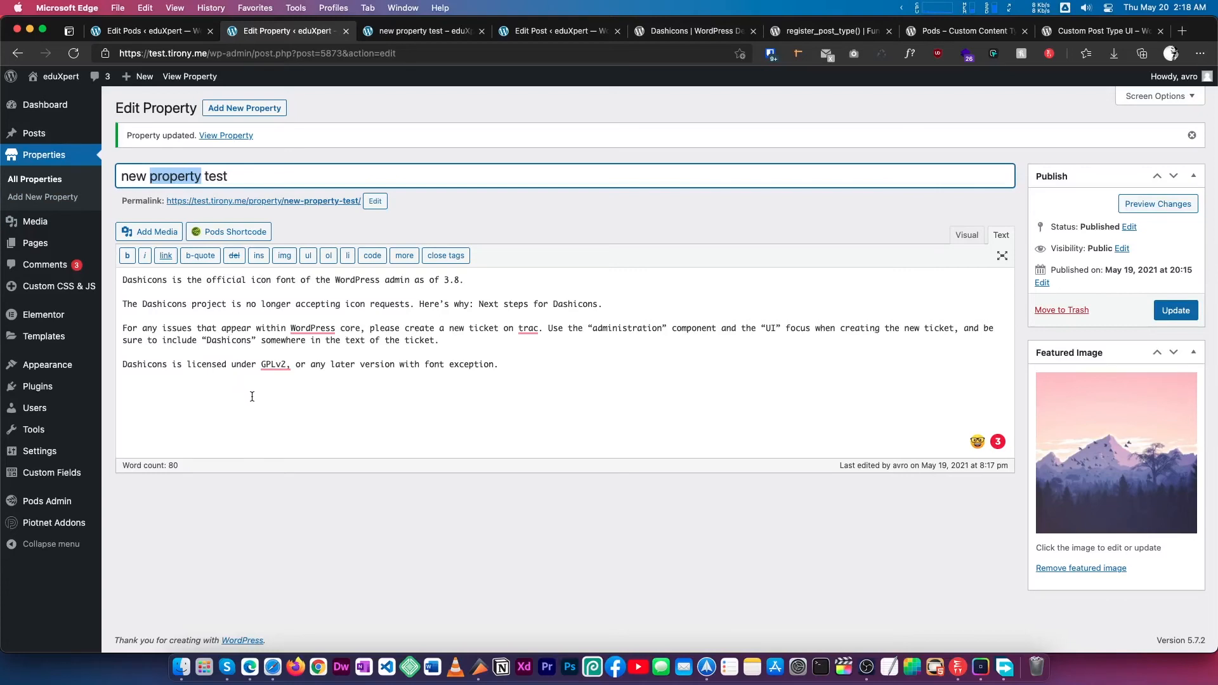
Start creating a new pod with the content type Custom Taxonomy (like Categories or Tags)
mouse_move(57, 502)
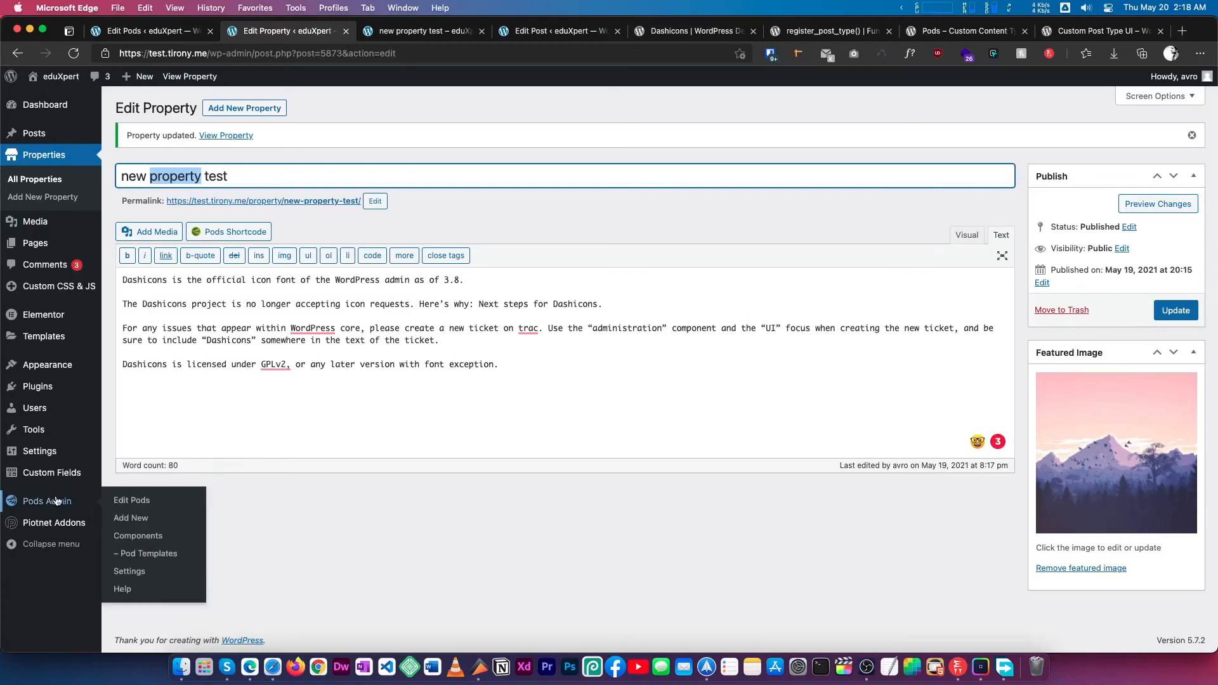
left_click(131, 520)
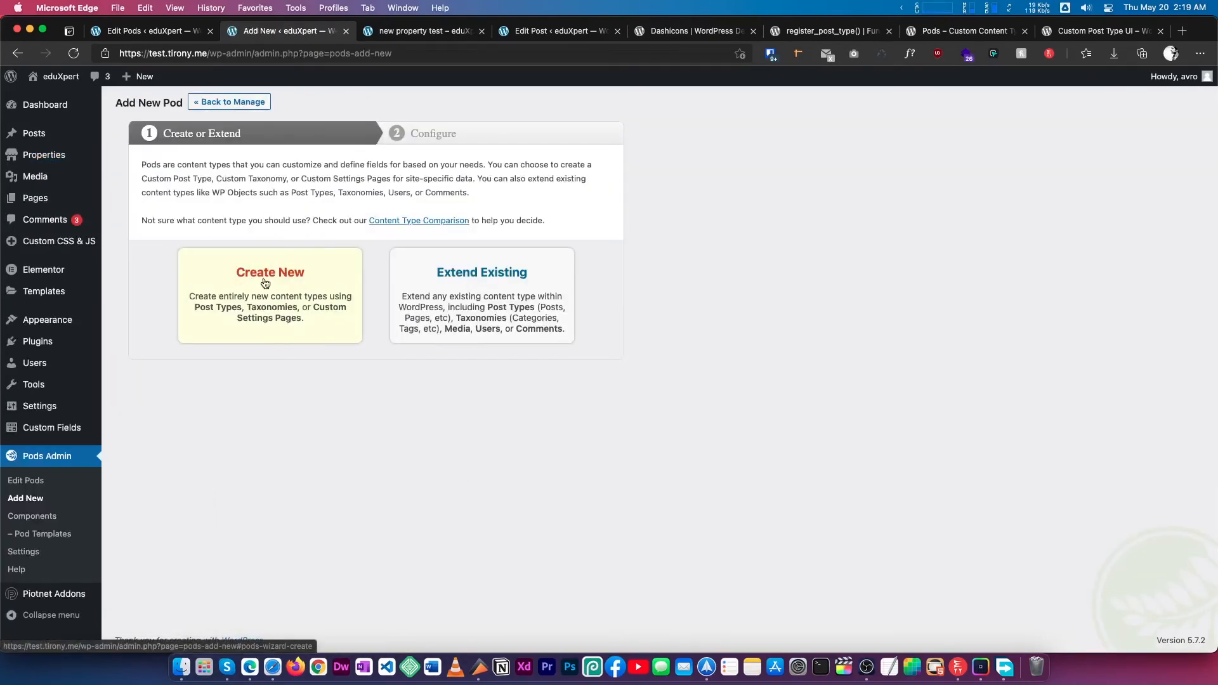
left_click(263, 277)
left_click(304, 262)
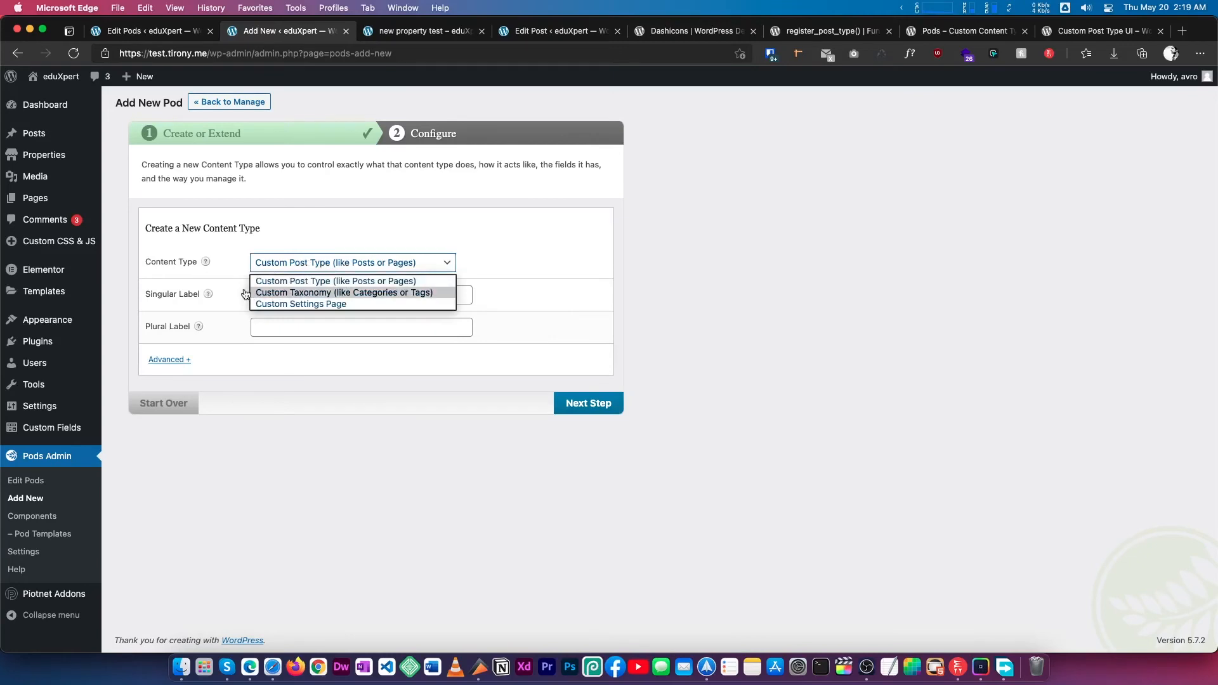
left_click(336, 296)
Give the taxonomy the singular label "Property Category" and plural label "Property Categories", and create the pod
left_click(286, 293)
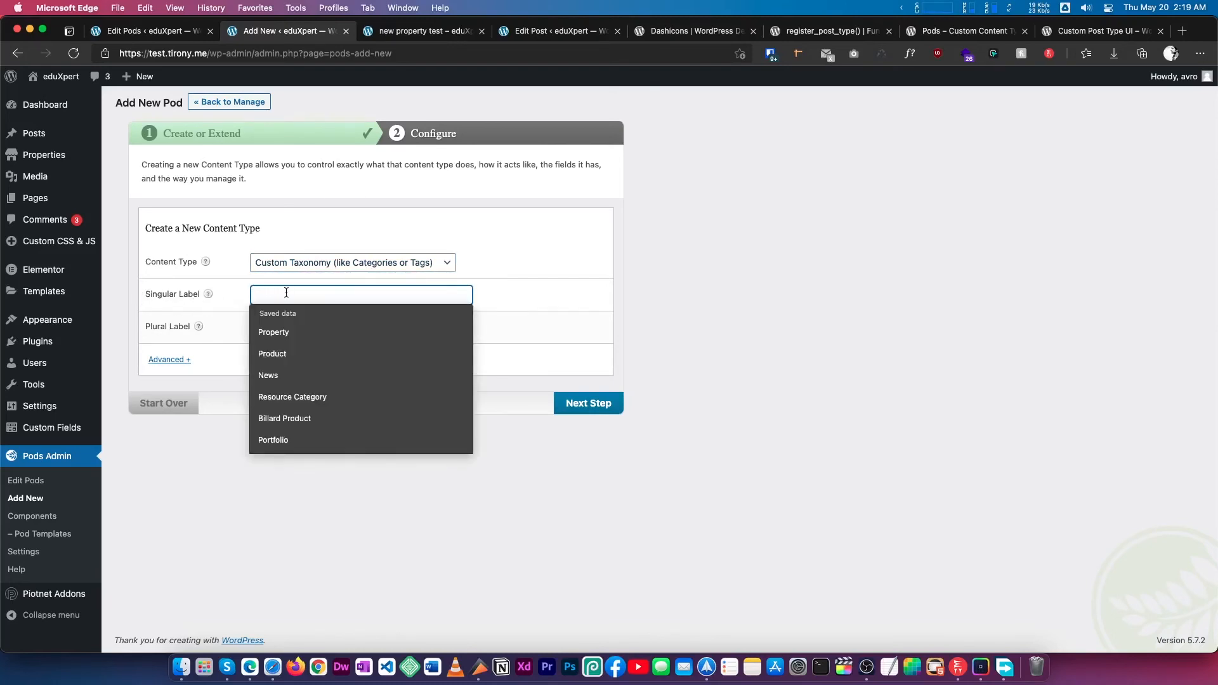
type("pro")
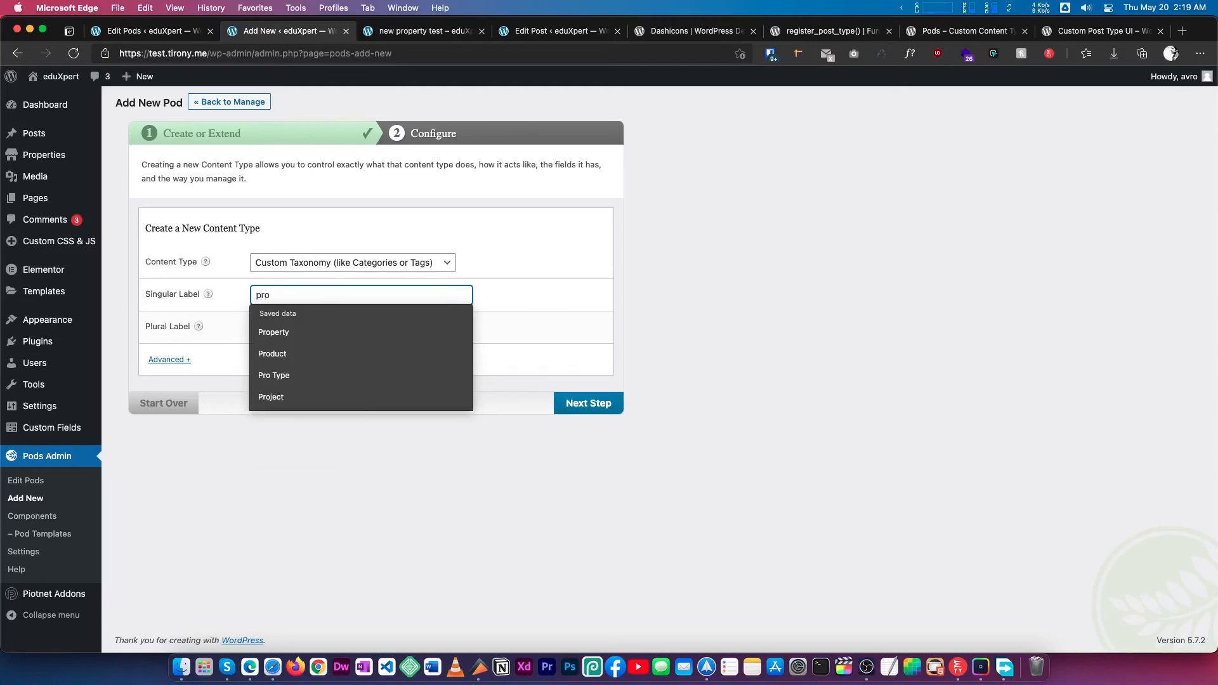
type("perty Category")
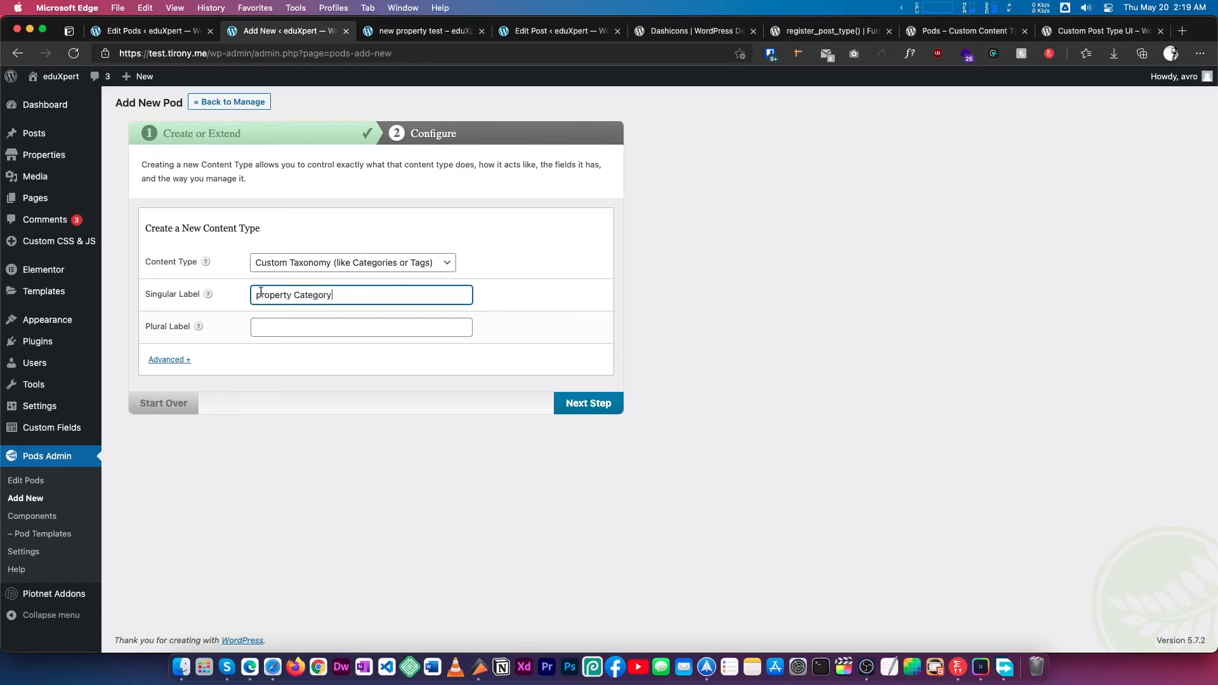
type("P")
key("super+a")
key("super+c")
left_click(330, 327)
key("super+v")
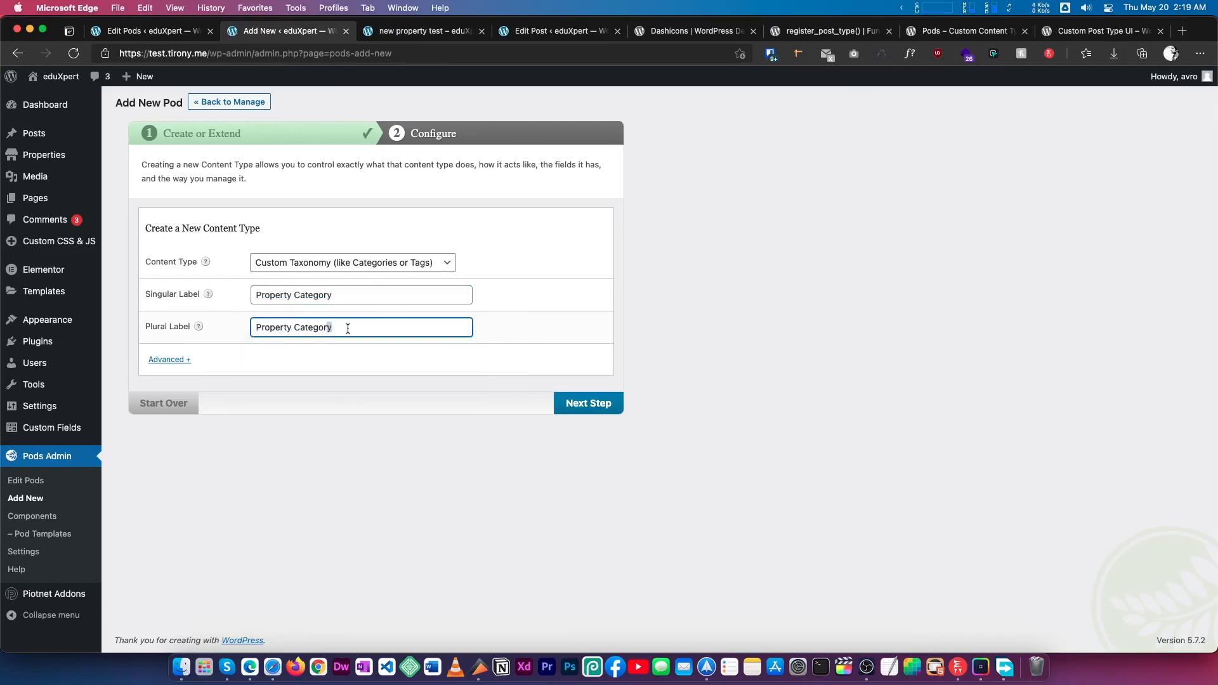
type("ies")
left_click(577, 406)
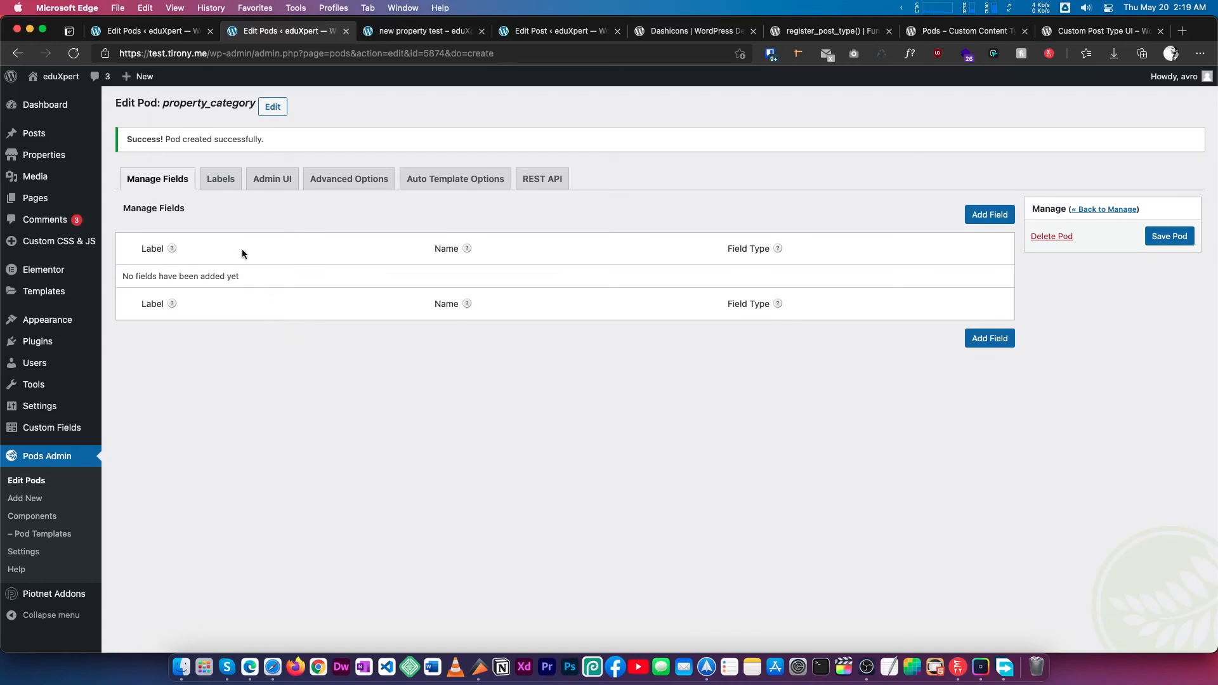
Associate the property_category taxonomy with the Properties post type in its advanced options and save the pod
mouse_move(46, 153)
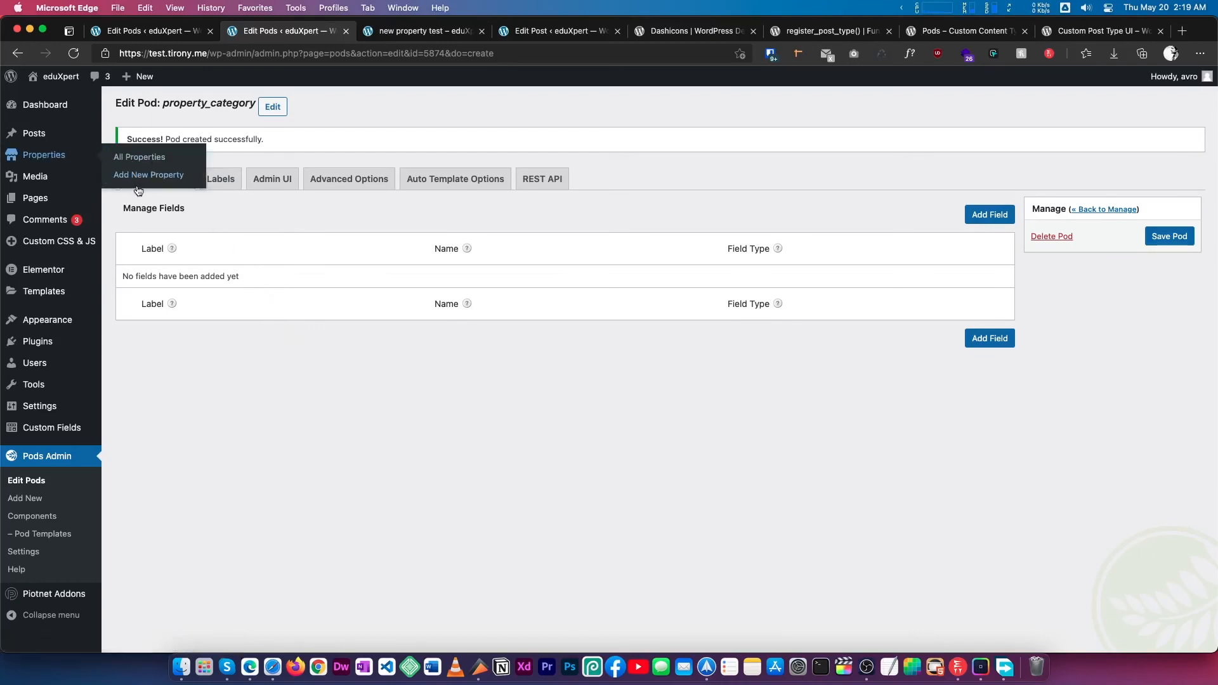
mouse_move(50, 130)
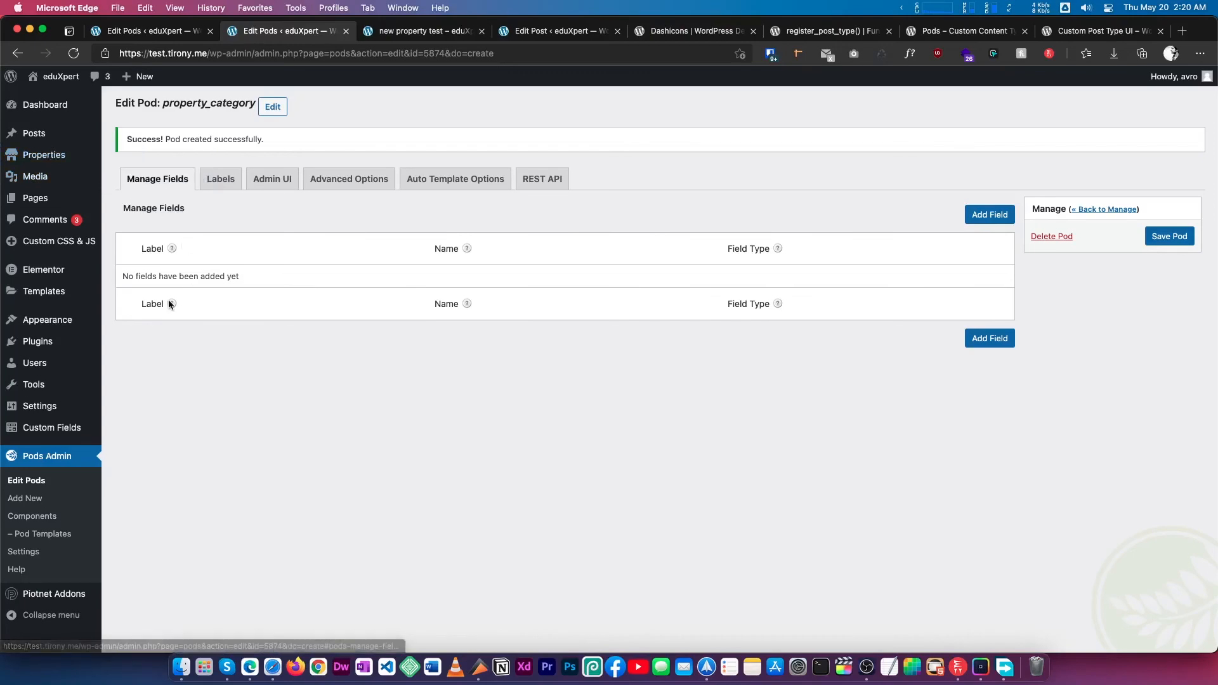
left_click(349, 184)
scroll(209, 316, "down", 10)
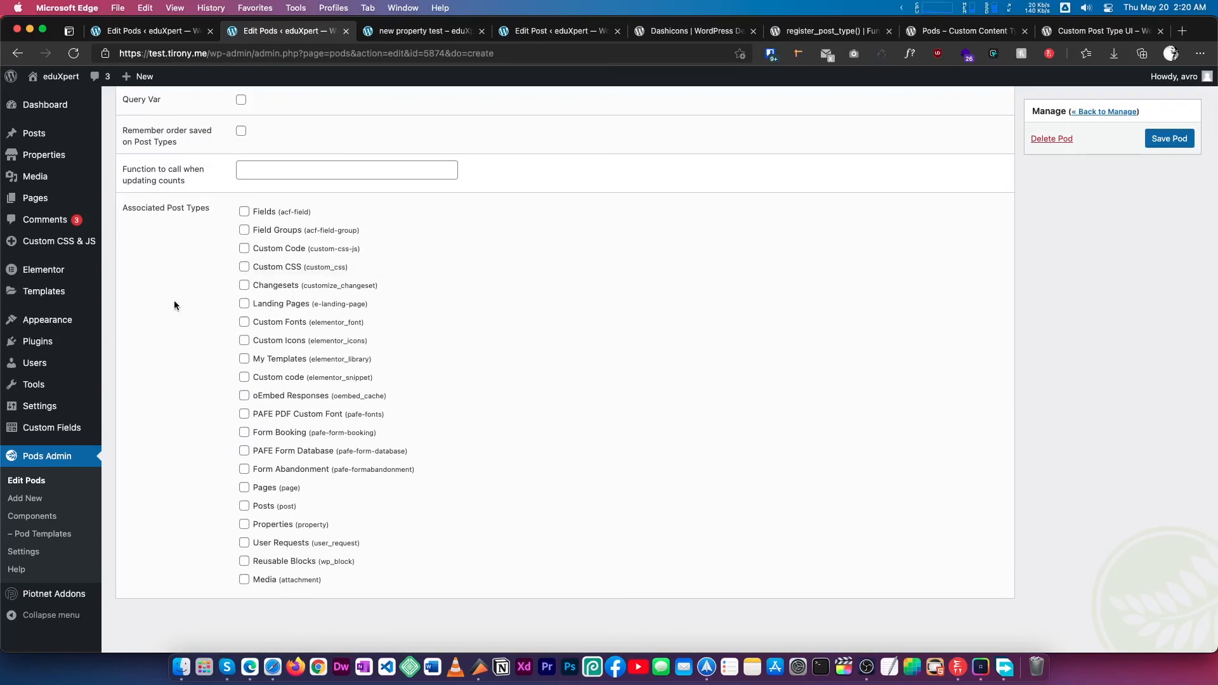
left_click_drag(120, 204, 211, 205)
left_click(245, 526)
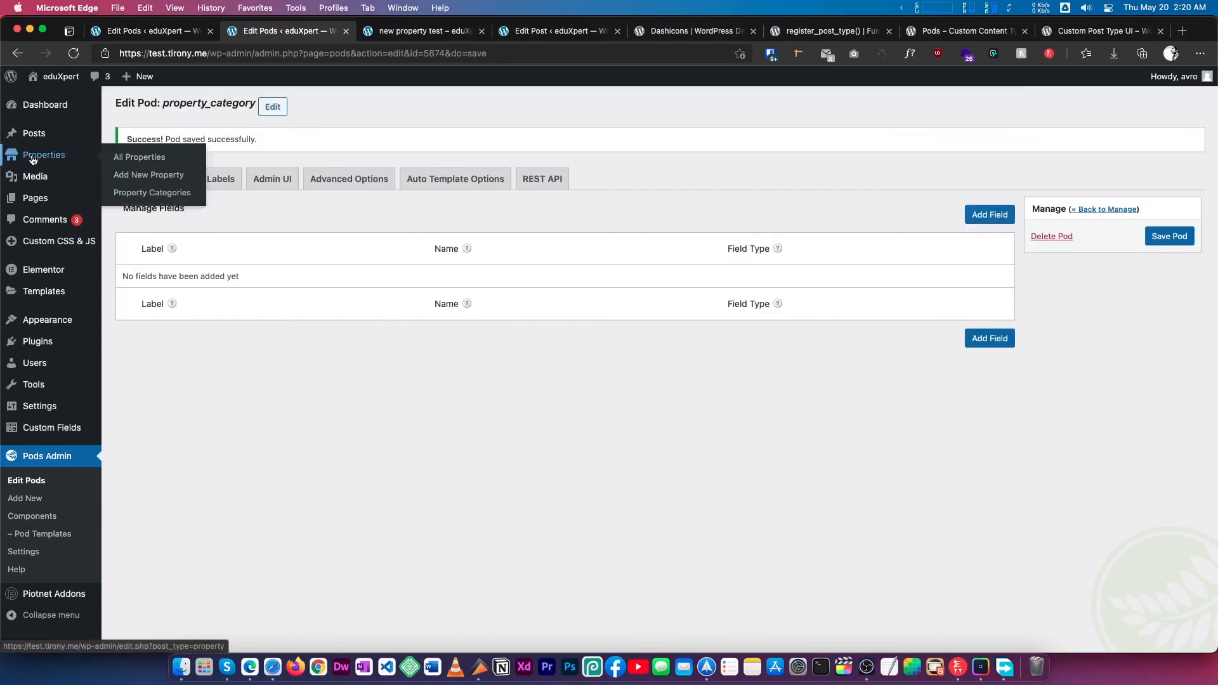
Open the Property Categories page of the Properties post type and add a category named "Commercial"
left_click(171, 196)
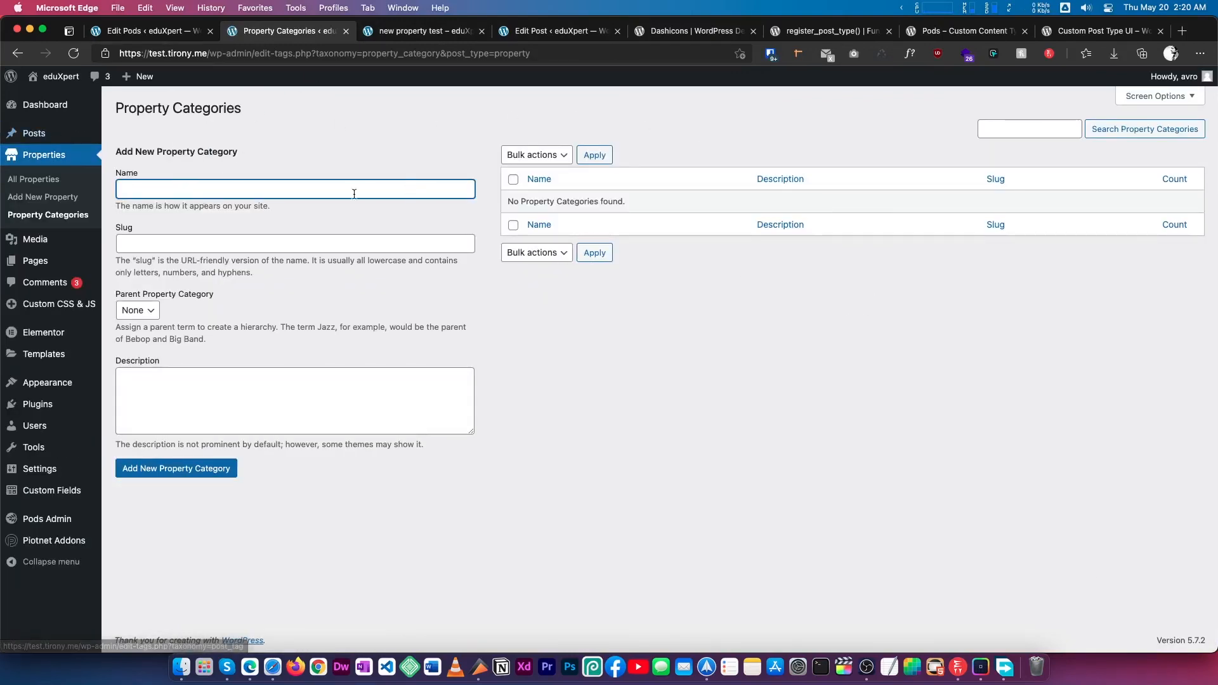
left_click(311, 191)
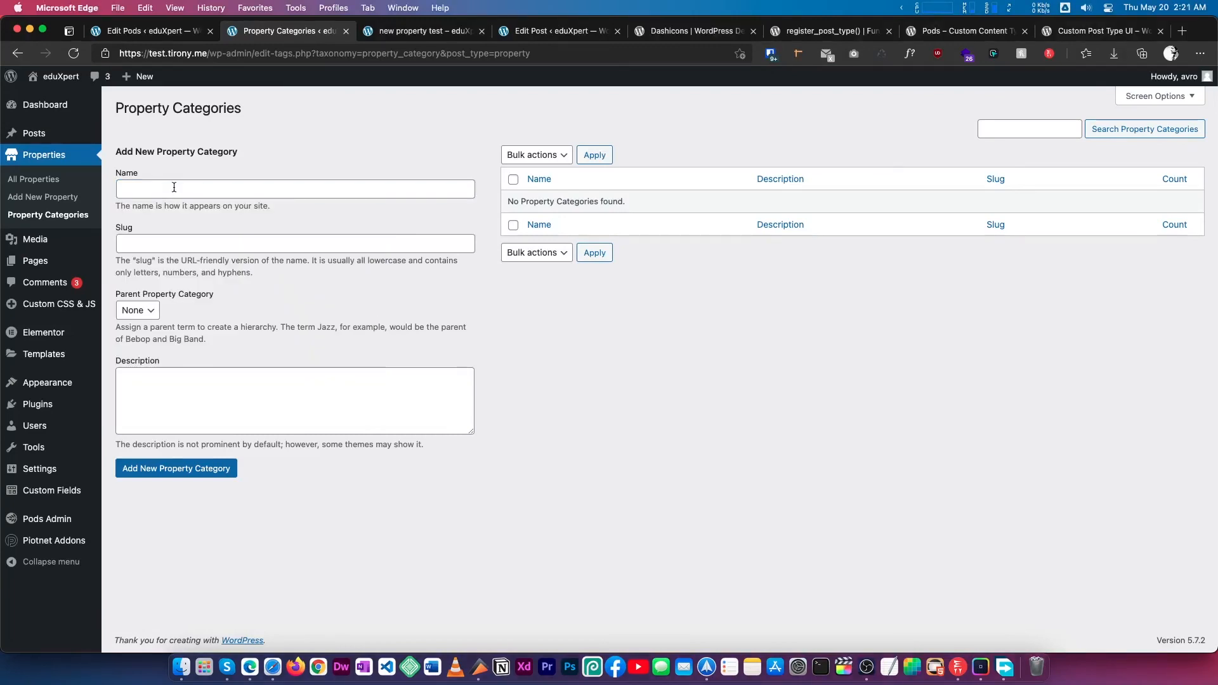
left_click(174, 189)
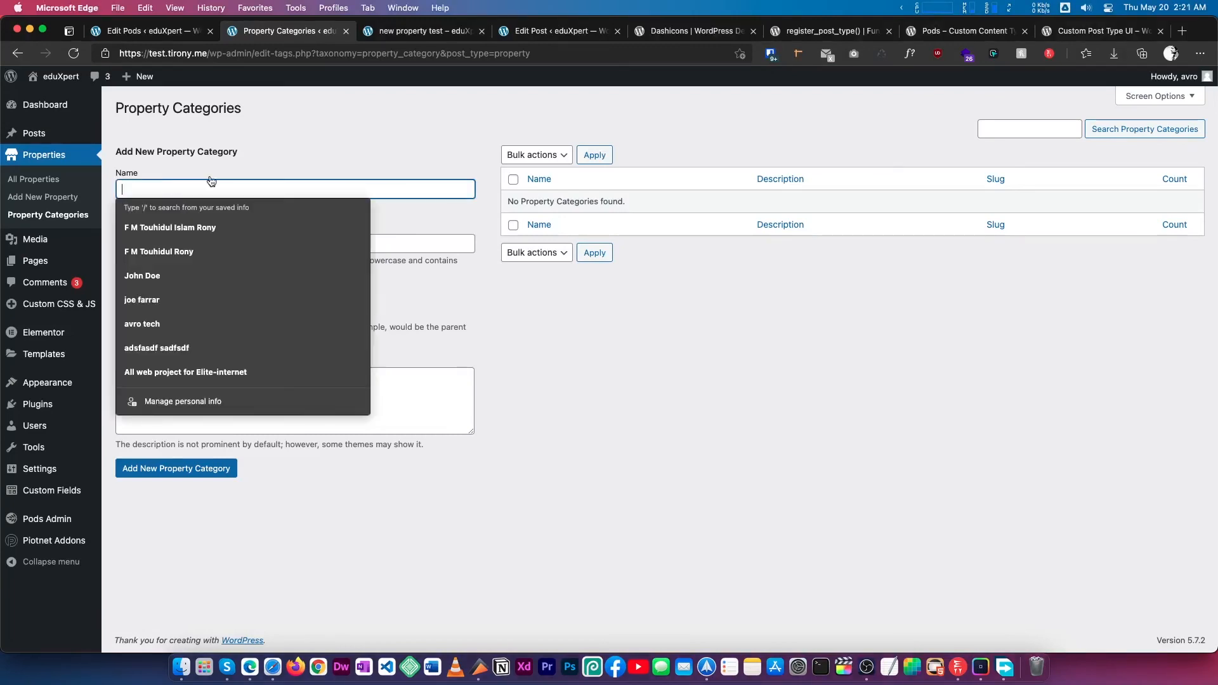
type("Property Category")
key("super+a")
type("C")
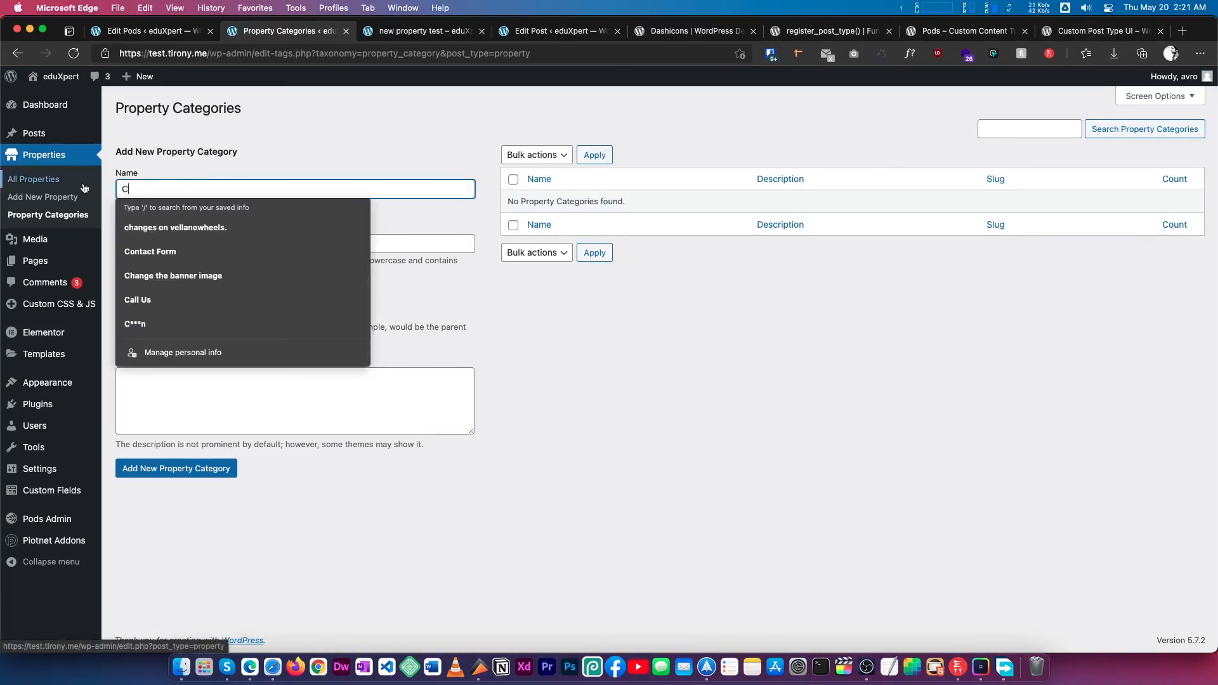
type("ommercial")
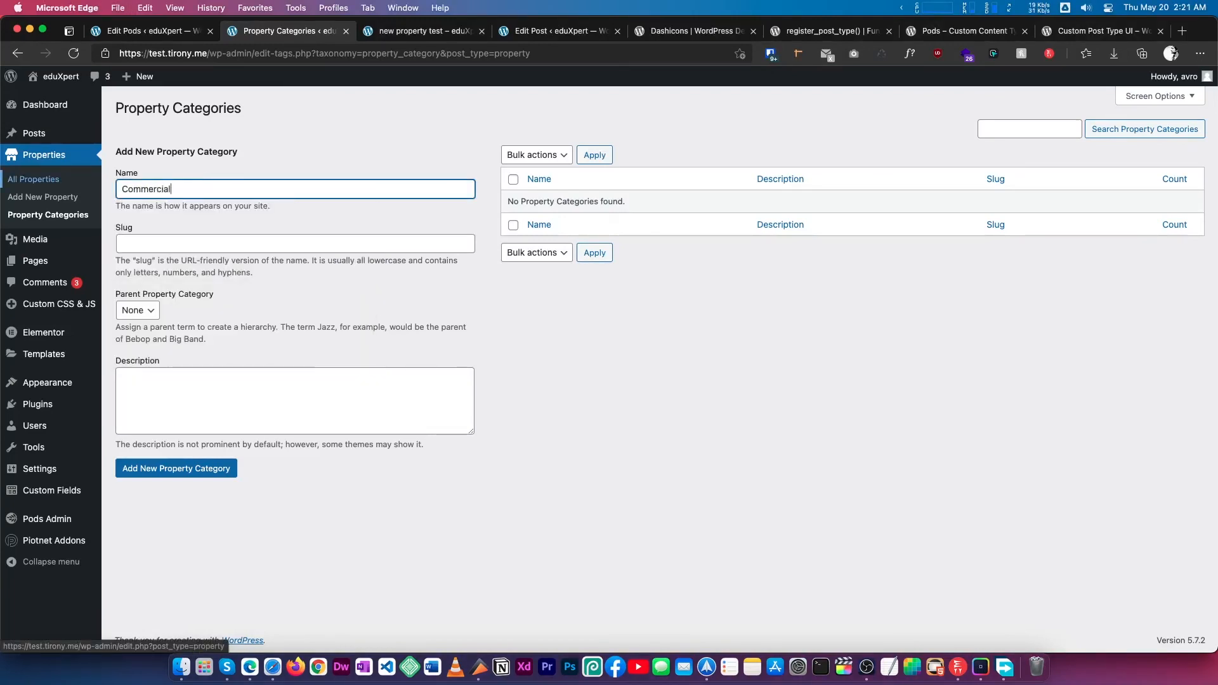
left_click(194, 466)
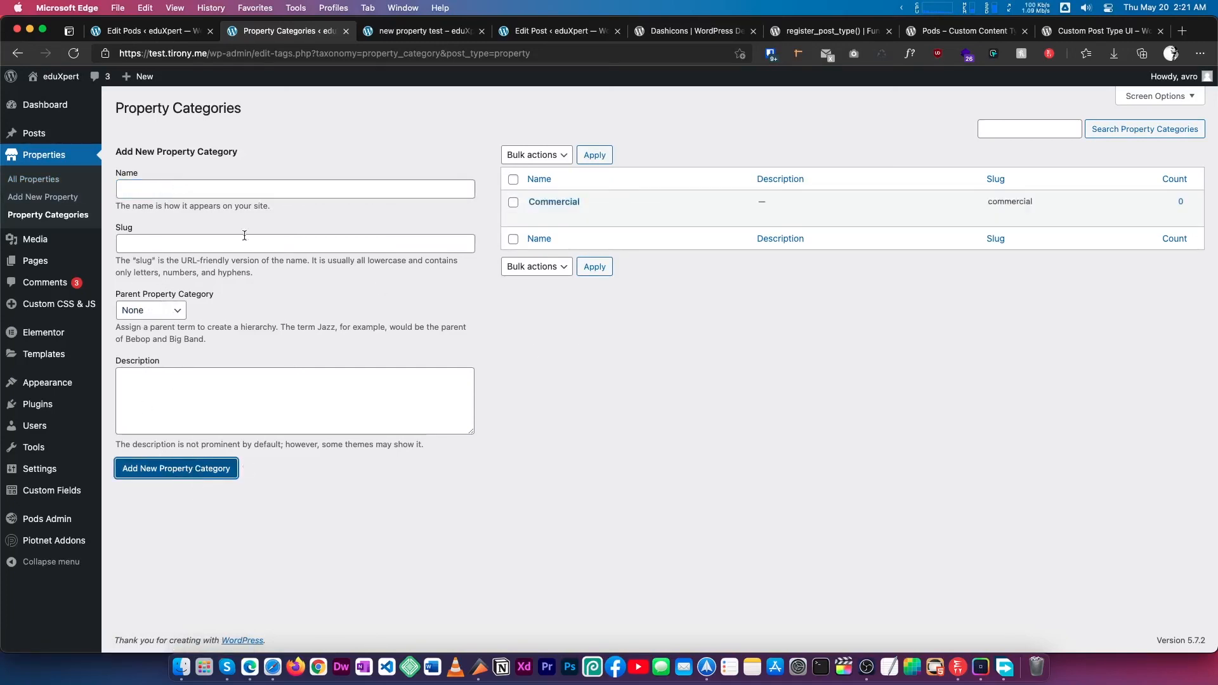
Add a second property category named "Home", leaving its parent set to None
left_click(163, 189)
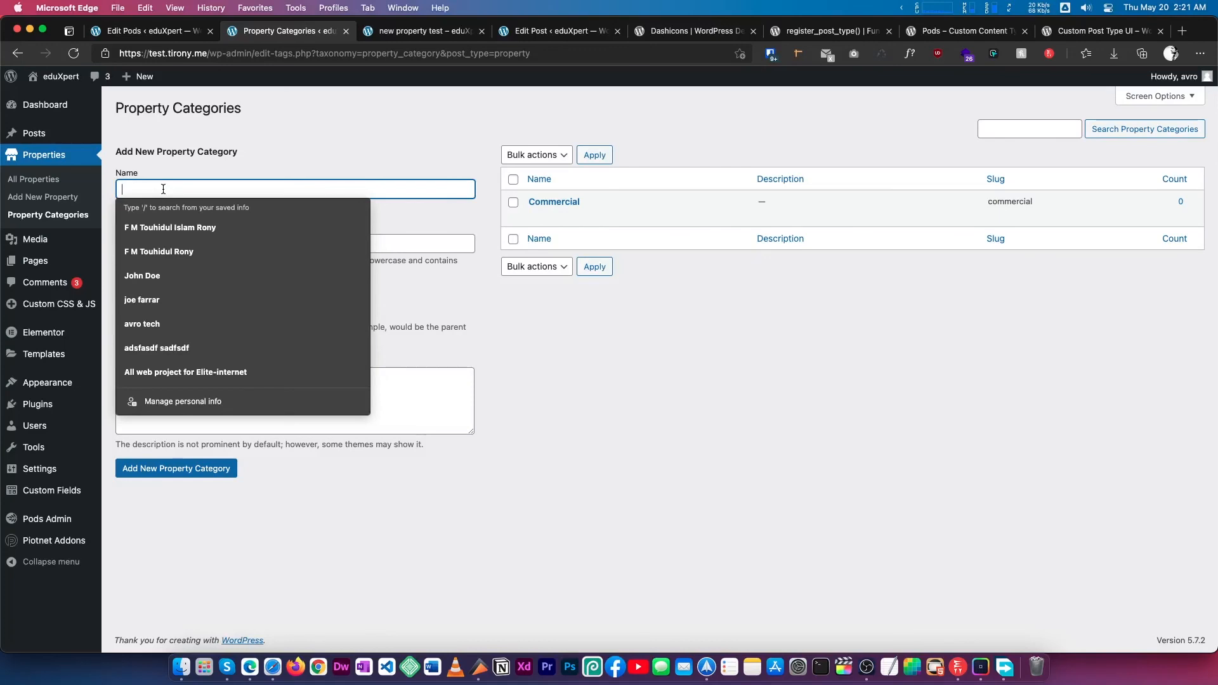
type("Home")
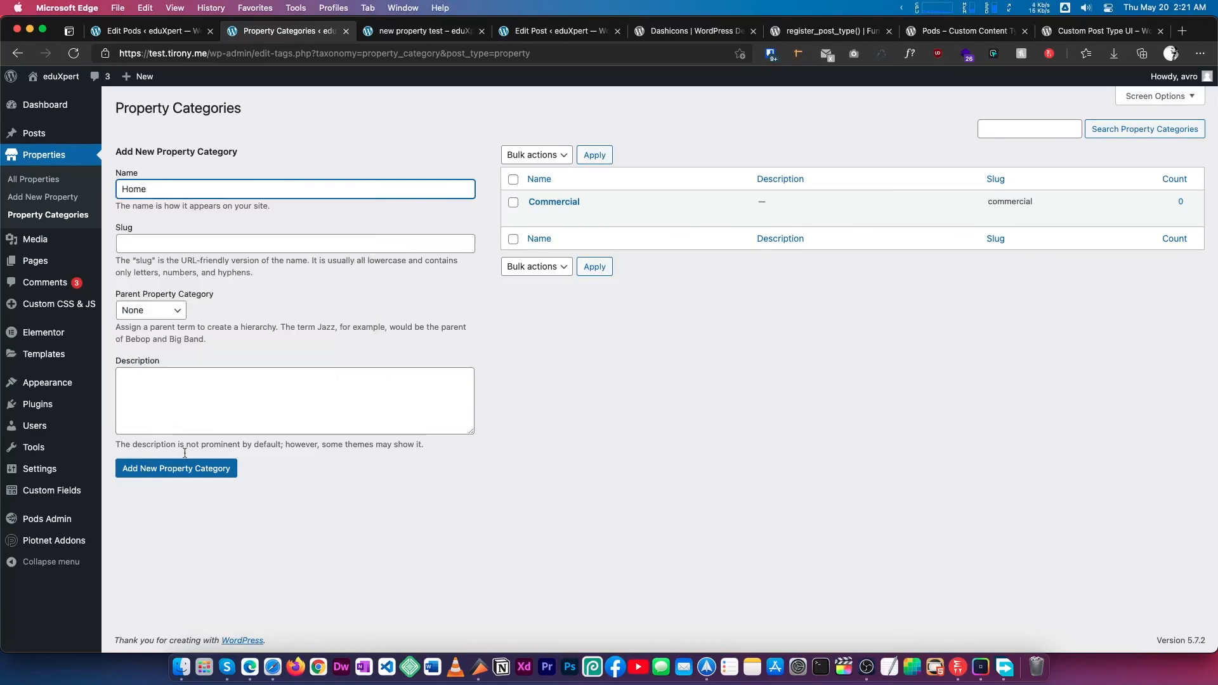
left_click(190, 468)
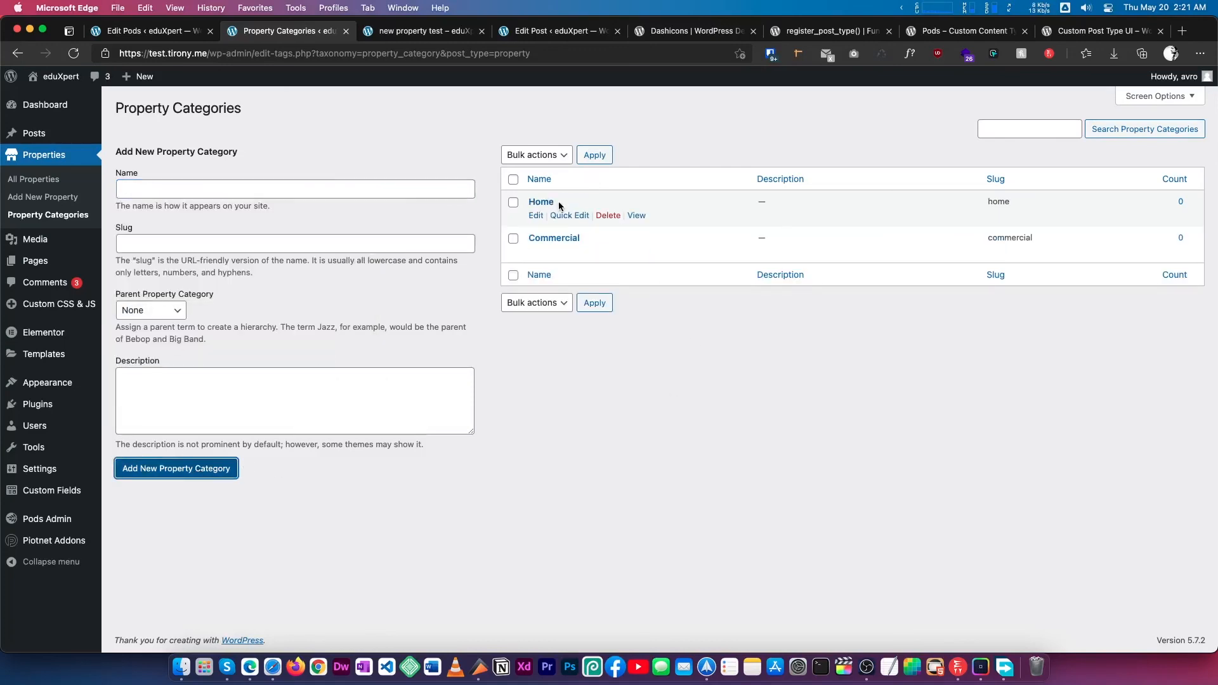
mouse_move(558, 240)
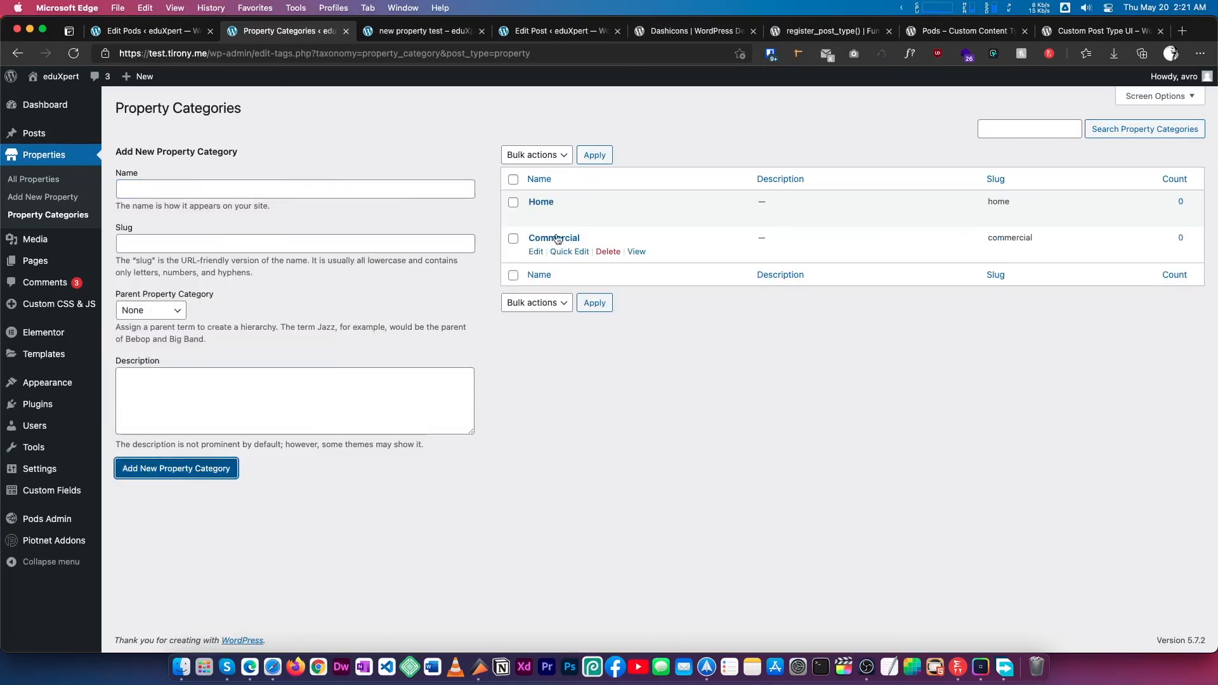
Assign only the Commercial category to the existing property "new property test", update it, and check the counts on the Property Categories page
left_click(34, 180)
left_click(210, 203)
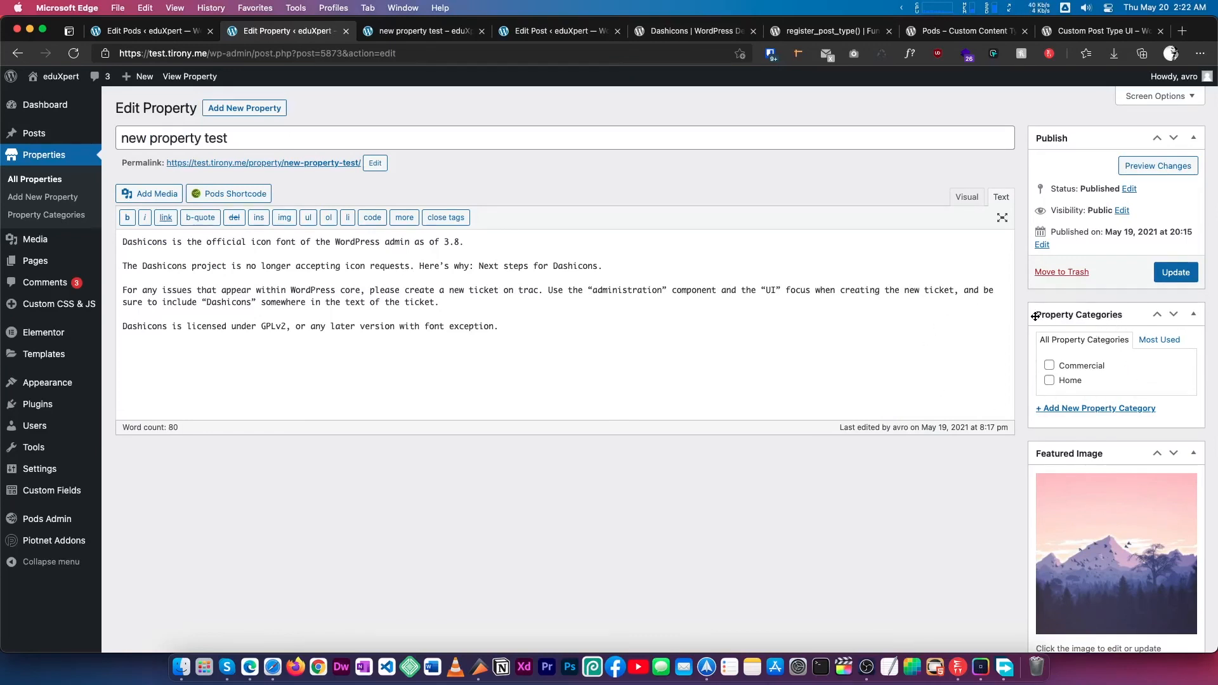
left_click(1049, 366)
left_click(1051, 382)
left_click(1050, 367)
left_click(1049, 382)
left_click(1050, 366)
left_click(1157, 278)
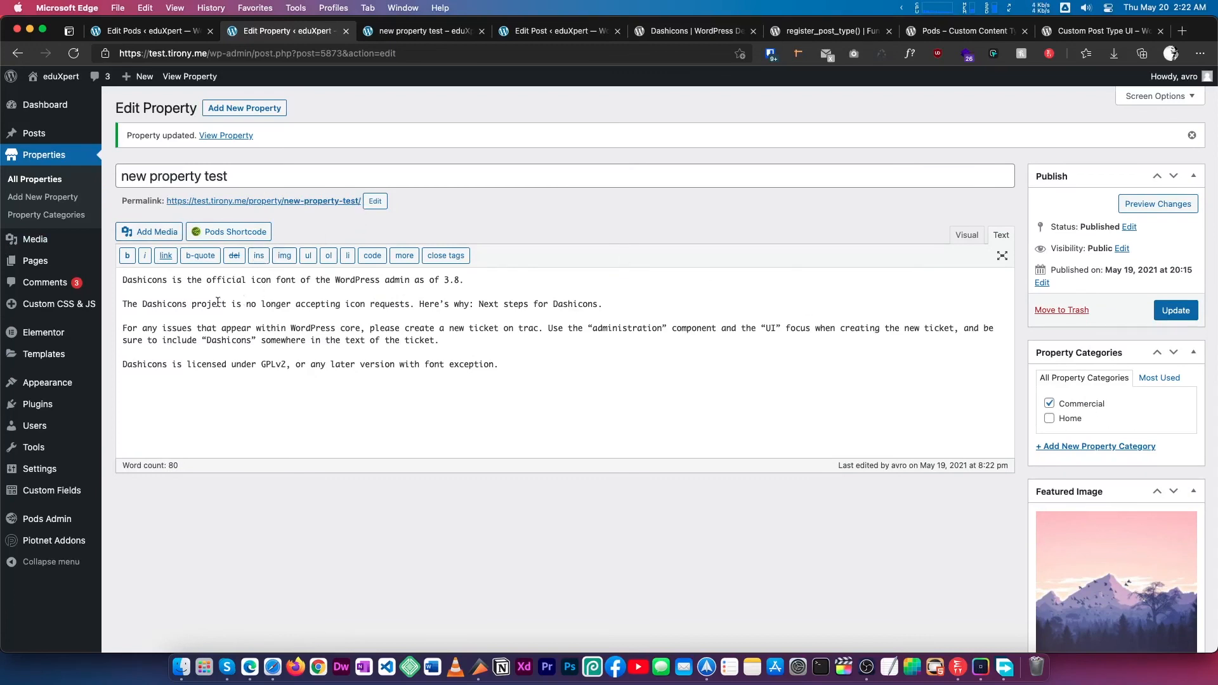
left_click(27, 219)
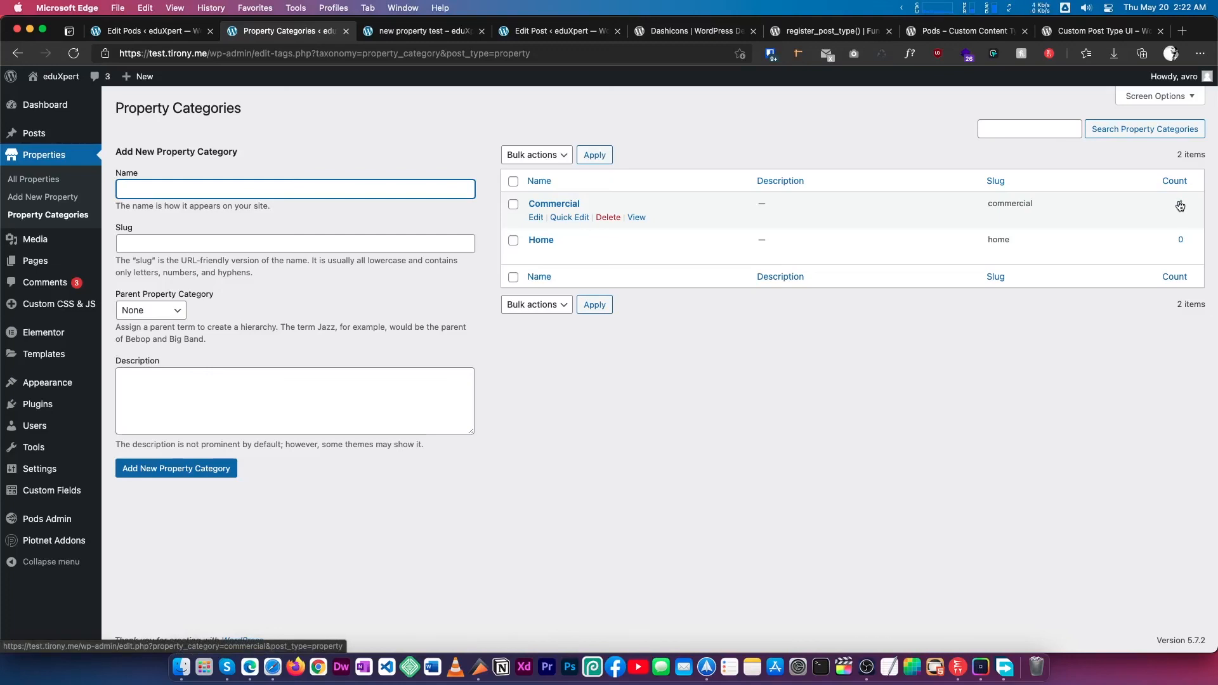
mouse_move(63, 447)
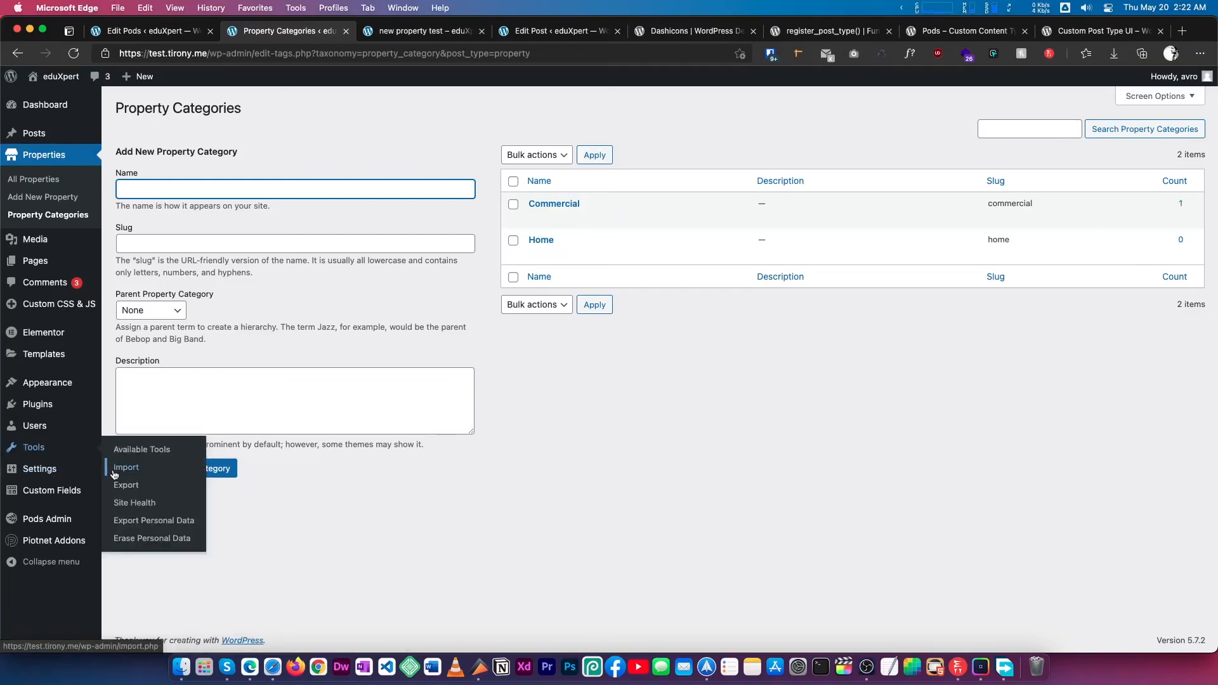